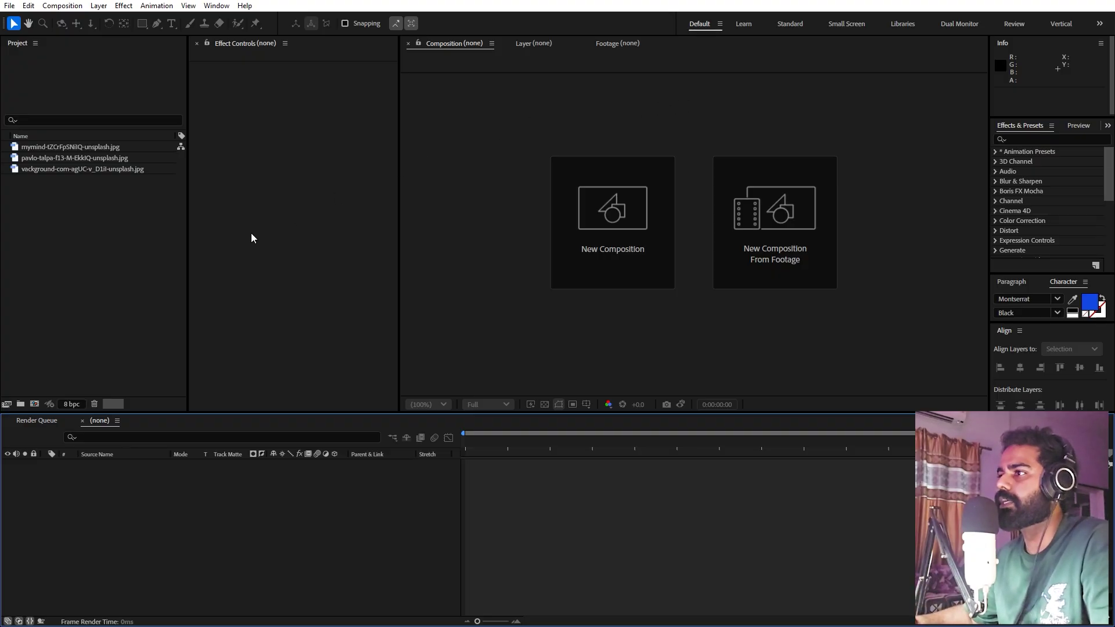
Preview the three imported Unsplash images and open mymind-tZCrFpSNiIQ-unsplash.jpg in the footage viewer.
left_click(86, 296)
left_click(62, 148)
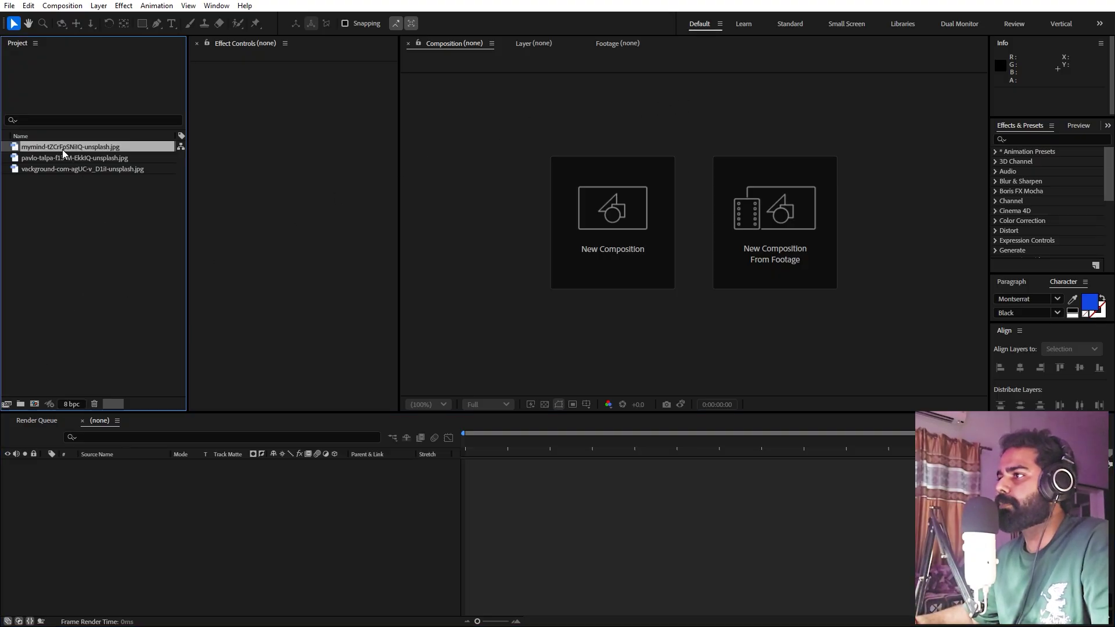
left_click(72, 156)
left_click(76, 169)
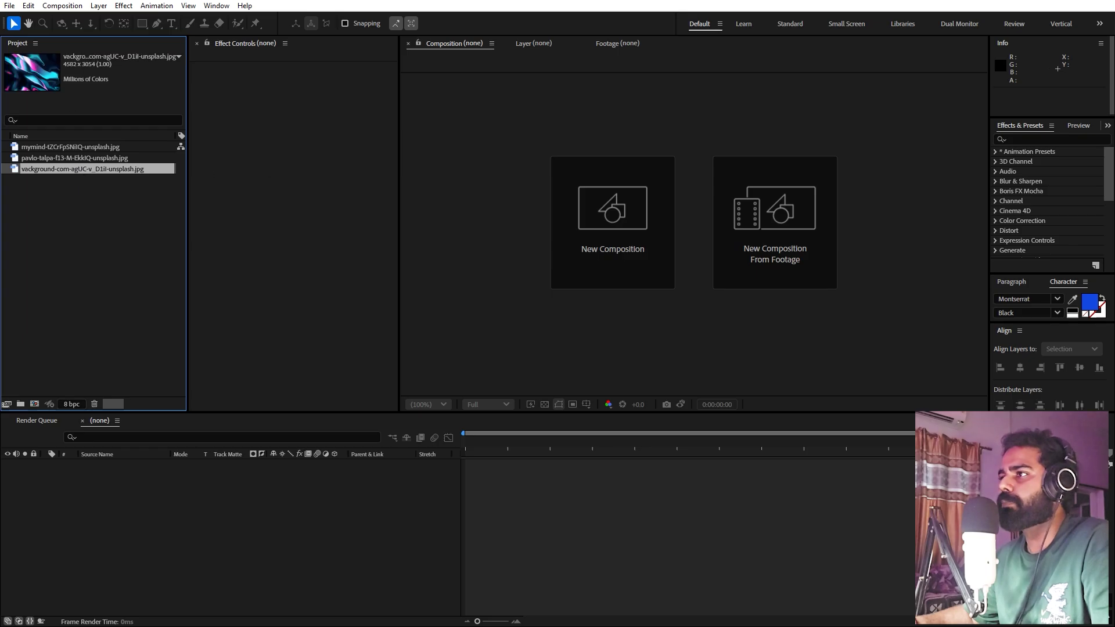
double_click(75, 148)
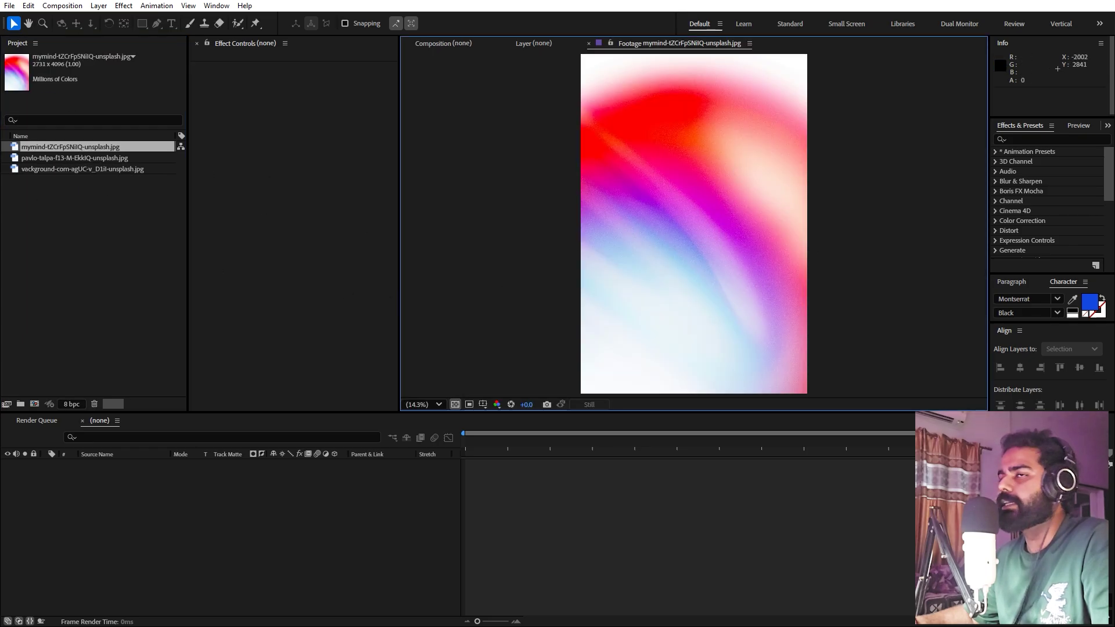
Switch to the browser, look through the Unsplash gradient and crome photo results, and return to After Effects.
key("alt+Tab")
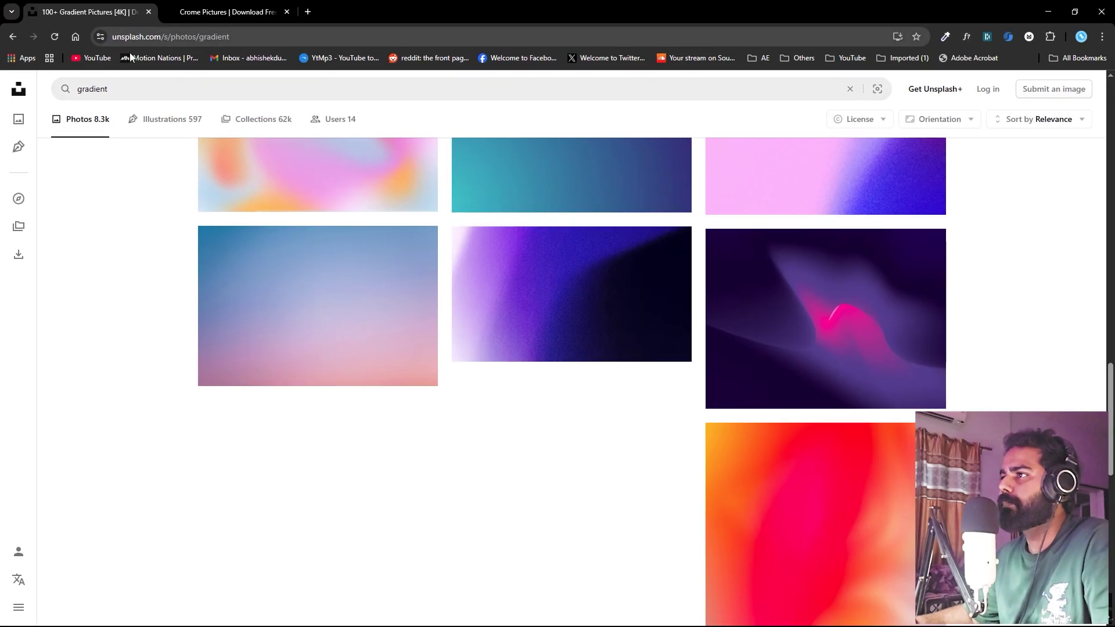
left_click(215, 12)
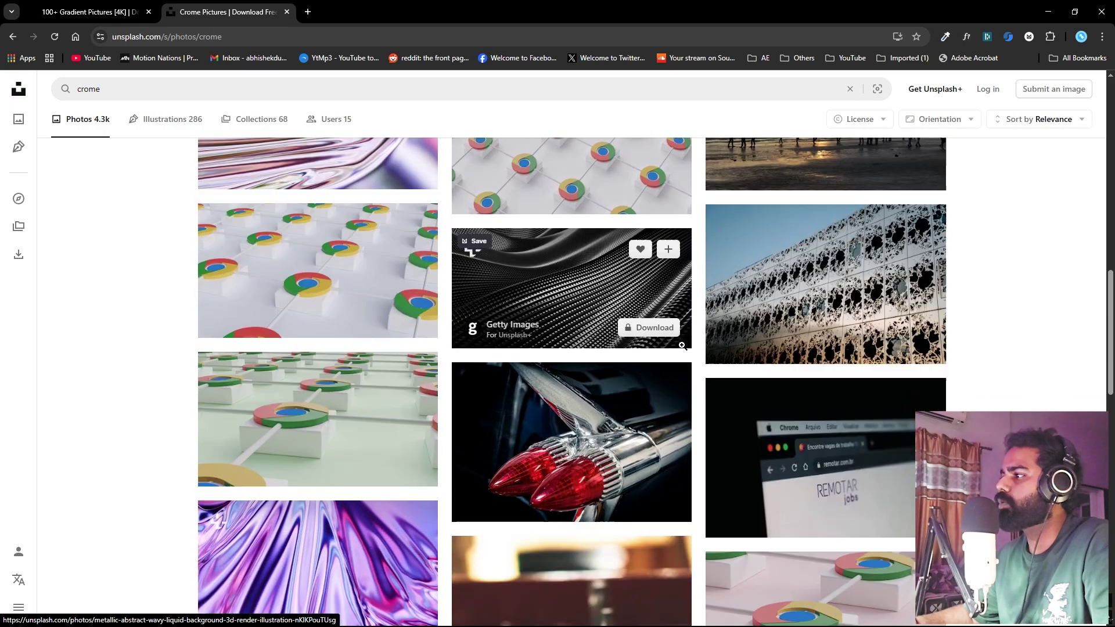
key("Home")
key("ctrl+shift+Tab")
scroll(785, 357, "down", 5)
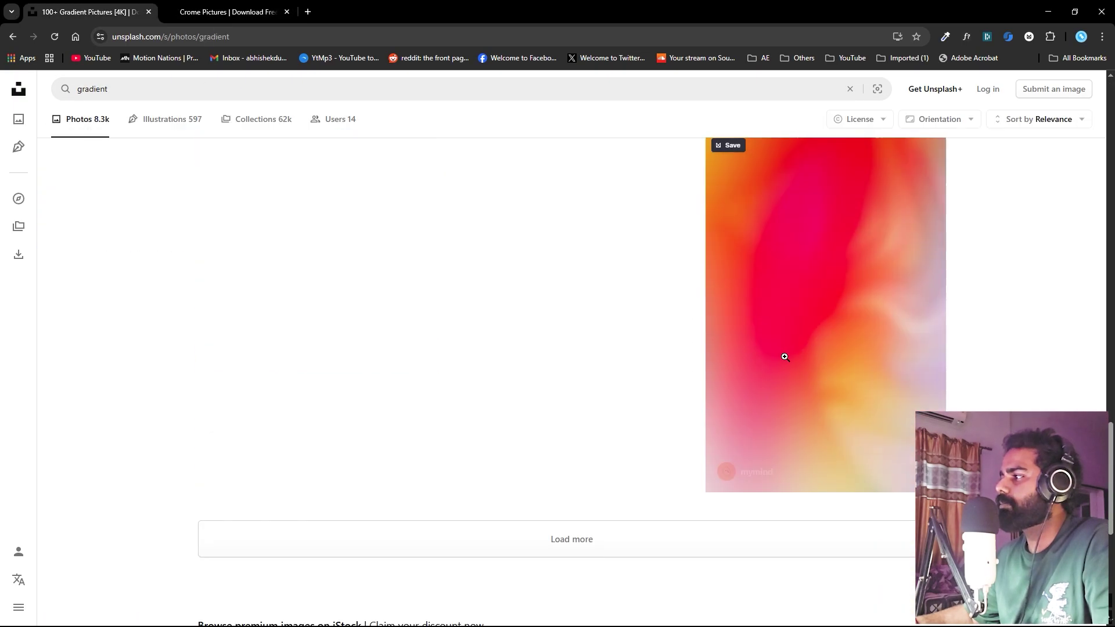
key("alt+Tab")
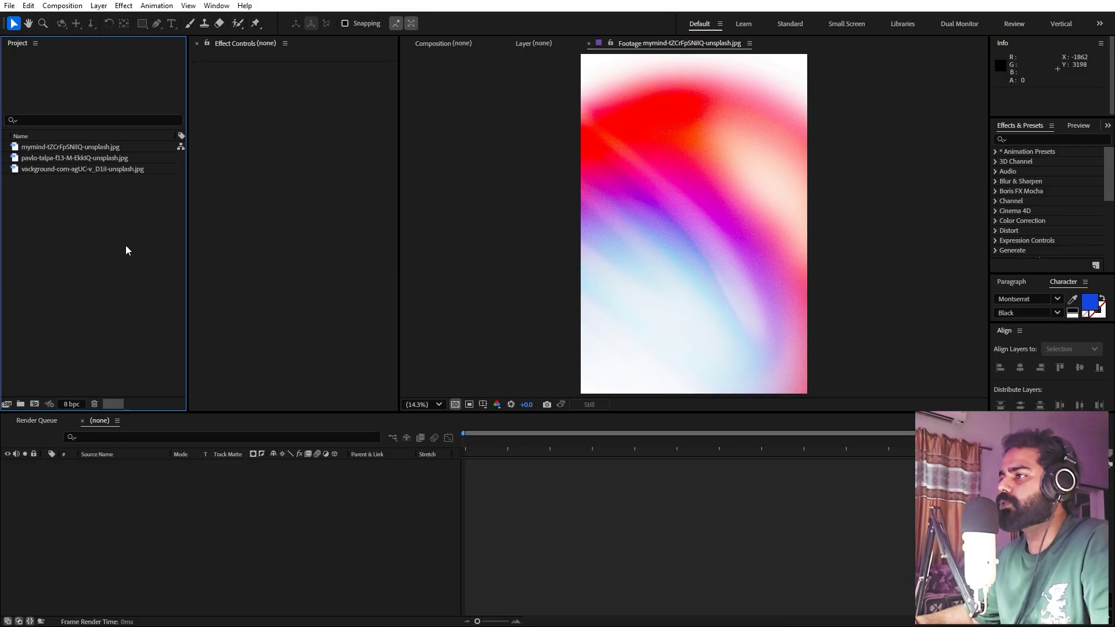
Import Facebook_Logo_Primary.ai from the Assets folder as a Composition with footage dimensions set to Layer Size.
key("alt+Tab")
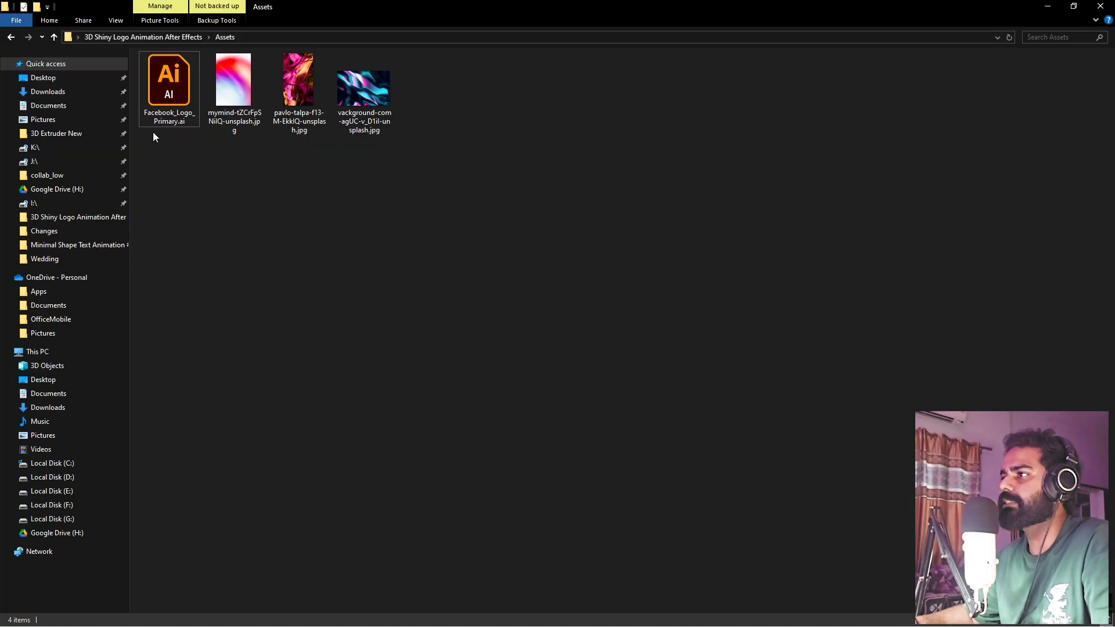
left_click(183, 125)
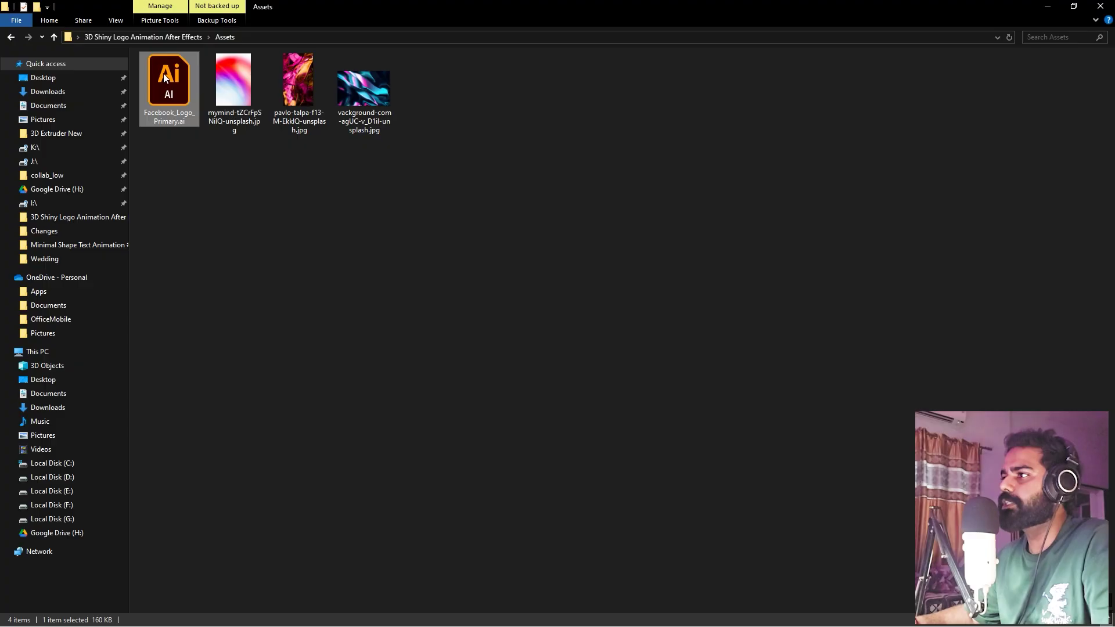
left_click_drag(167, 79, 51, 263)
key("alt+Tab")
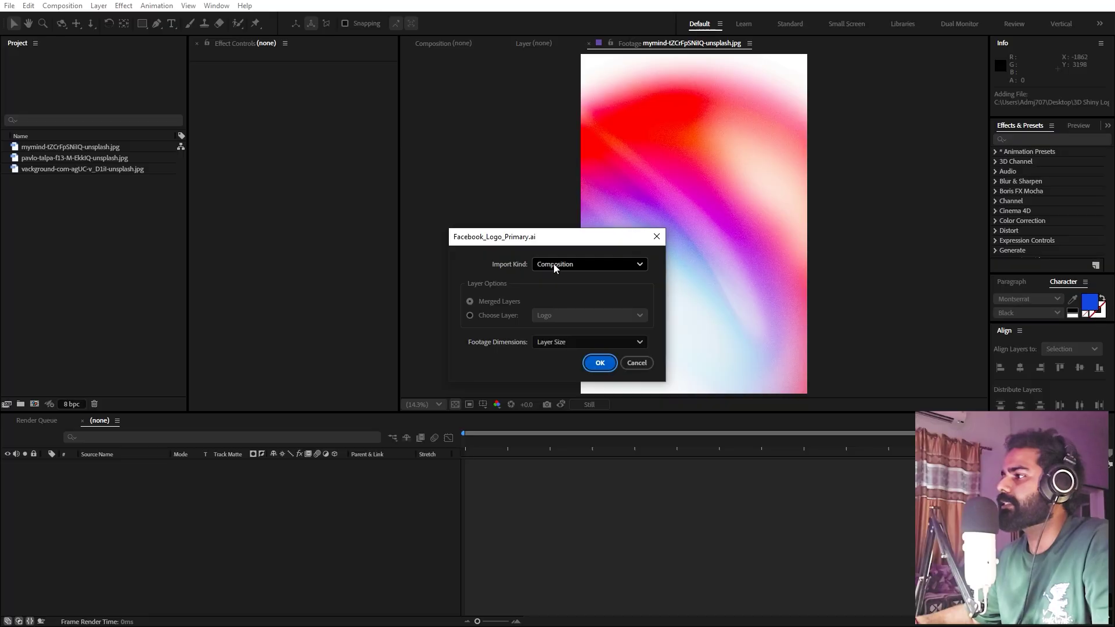
left_click(553, 263)
left_click(566, 297)
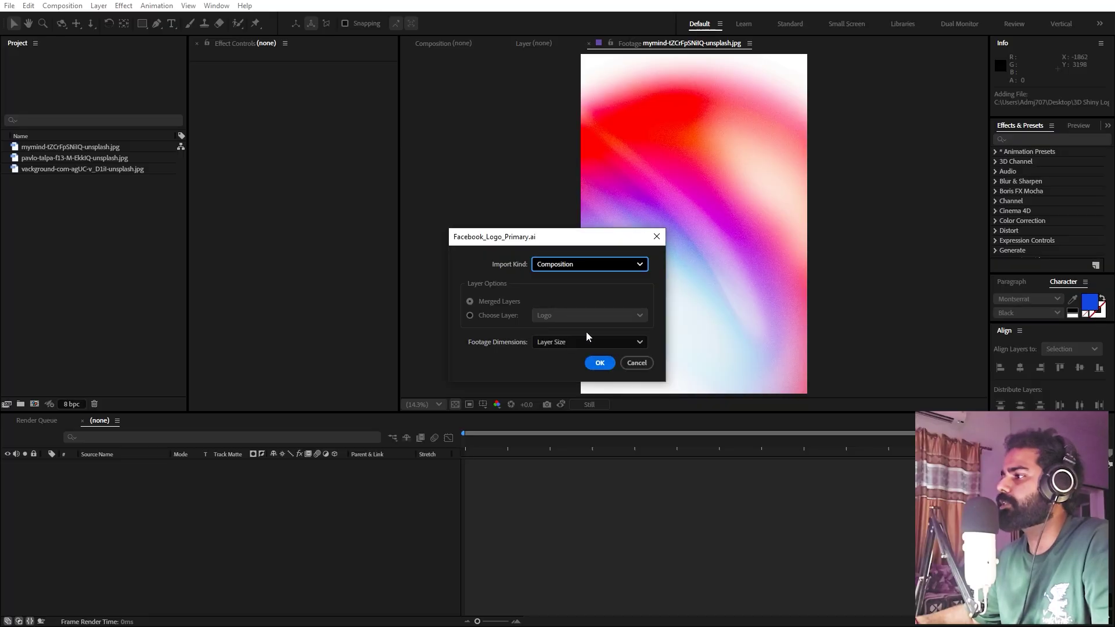
left_click(564, 341)
left_click(540, 362)
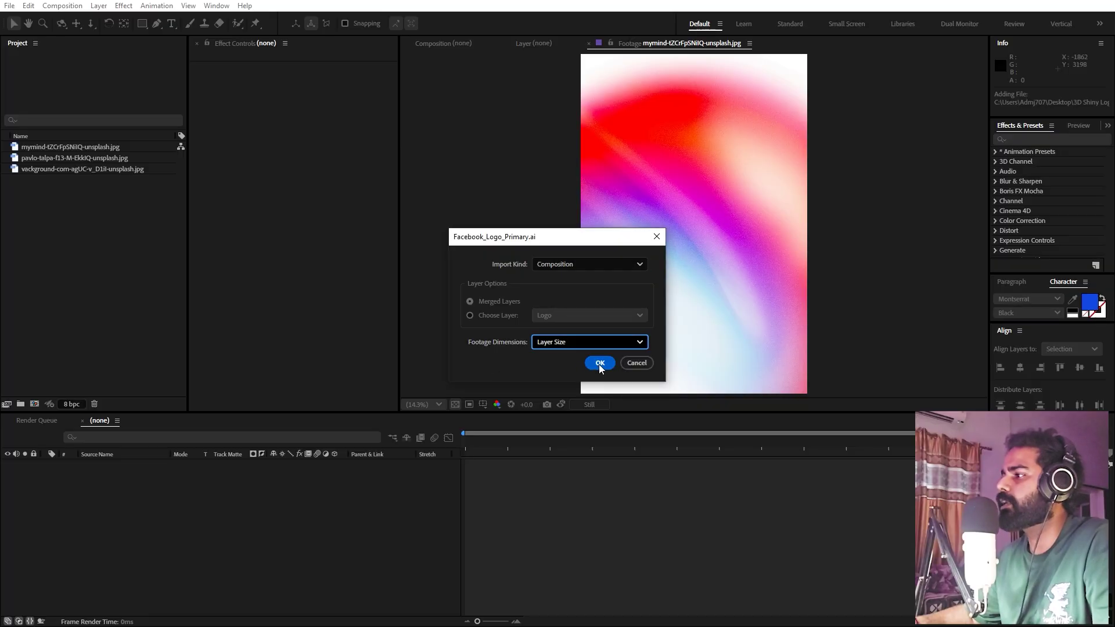
left_click(598, 364)
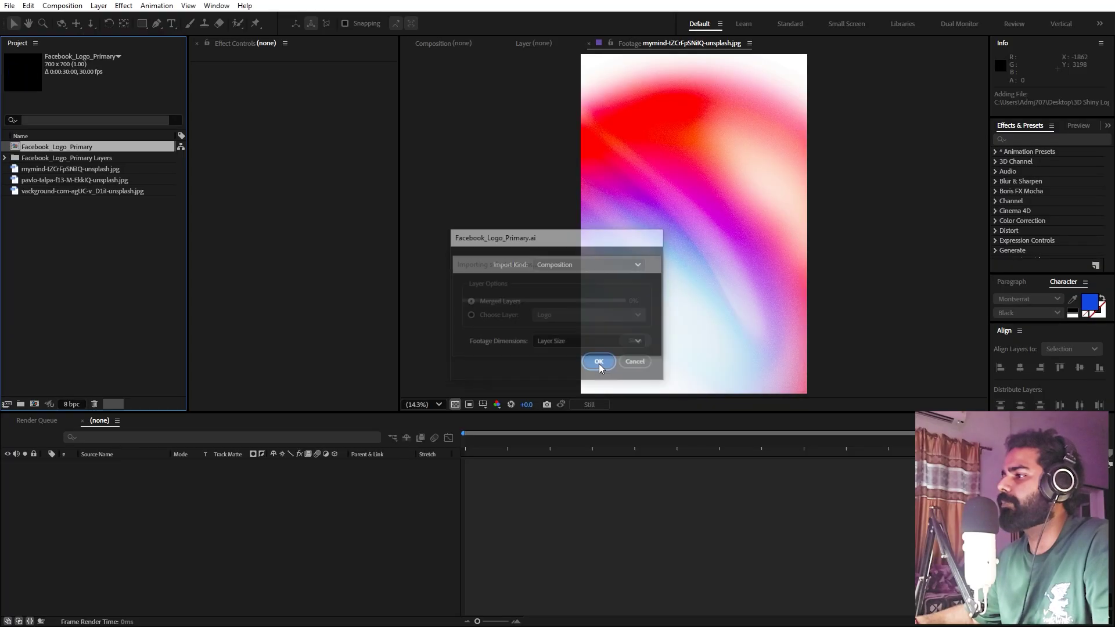
Open the Facebook_Logo_Primary composition and create shapes from its Logo vector layer.
double_click(58, 146)
left_click(114, 465)
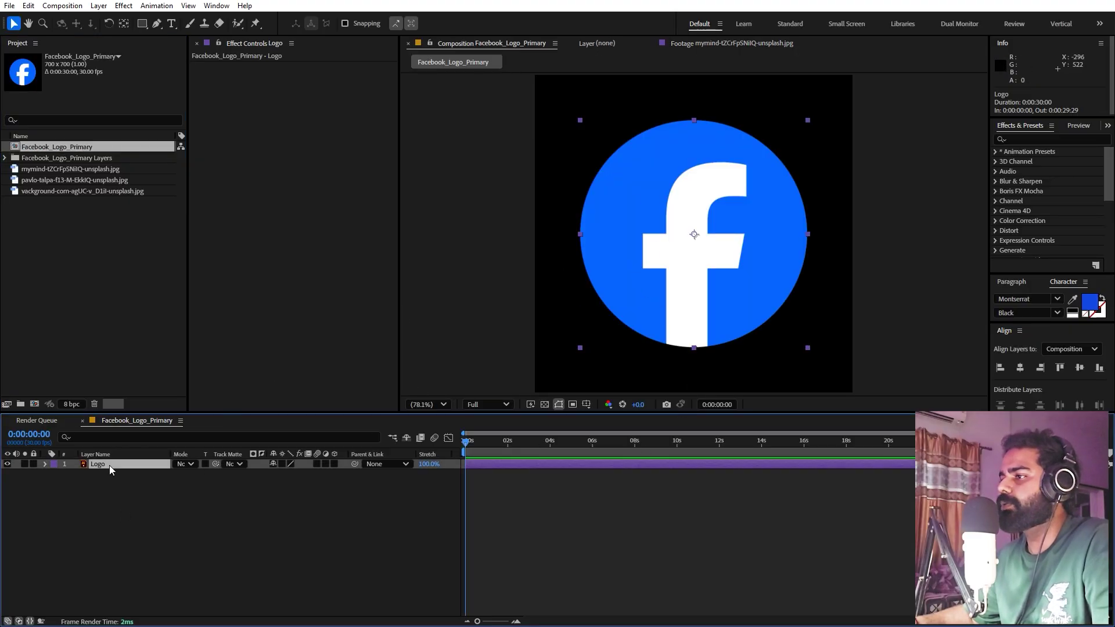
right_click(109, 465)
mouse_move(167, 361)
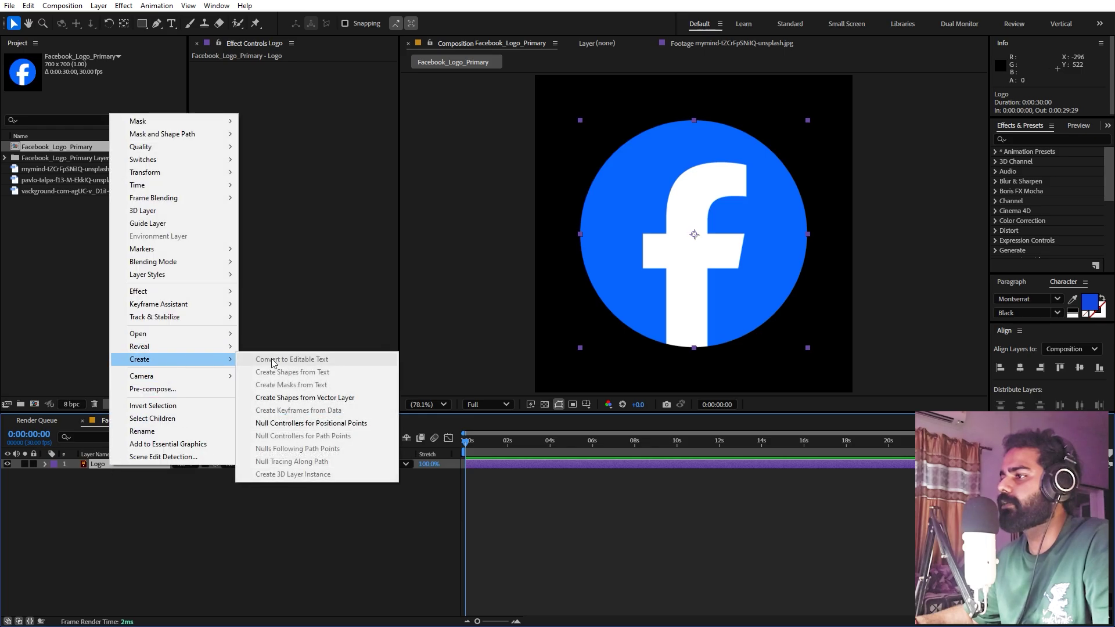
left_click(314, 395)
left_click(199, 507)
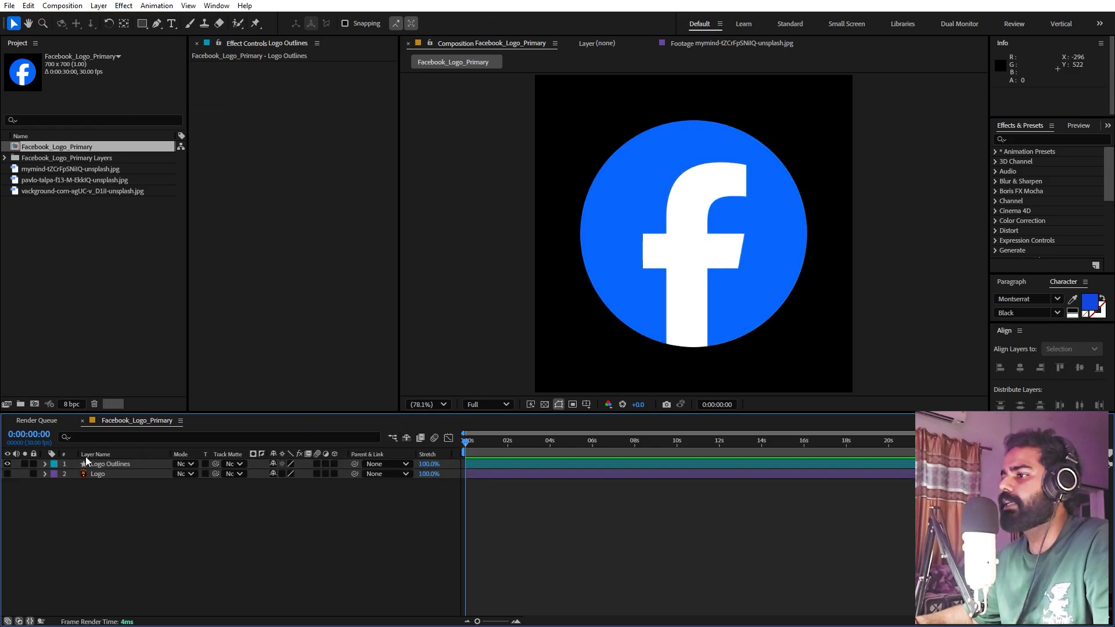
Delete the original Logo layer from the Facebook_Logo_Primary composition.
left_click(109, 472)
key("Delete")
left_click(98, 349)
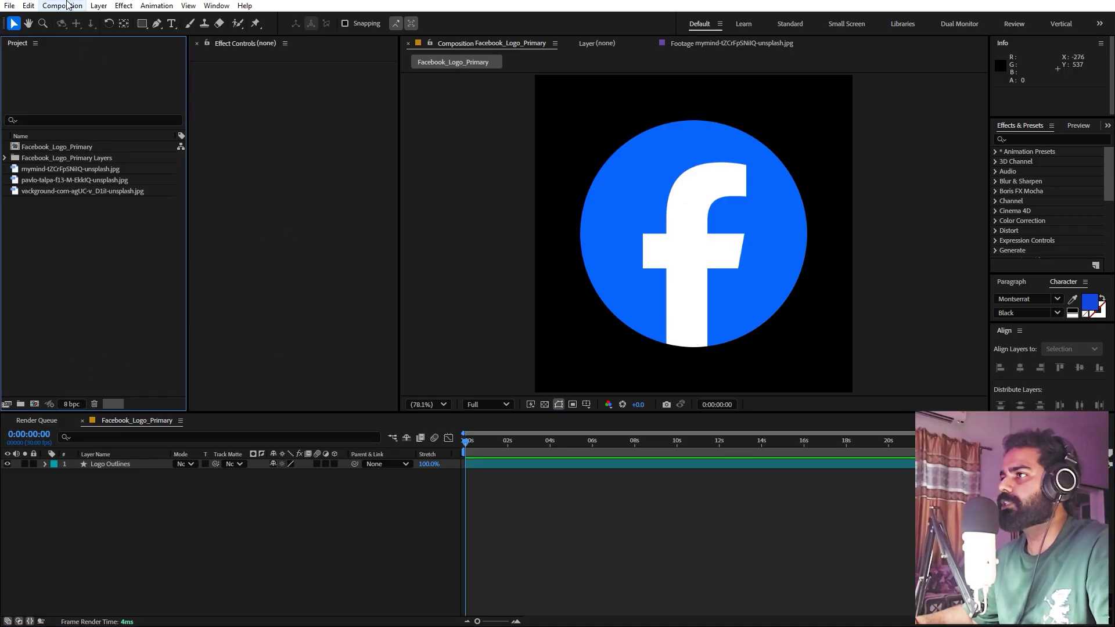
Create a 1920 x 1080, 30 fps composition named Main with the Advanced 3D renderer.
left_click(62, 5)
left_click(74, 18)
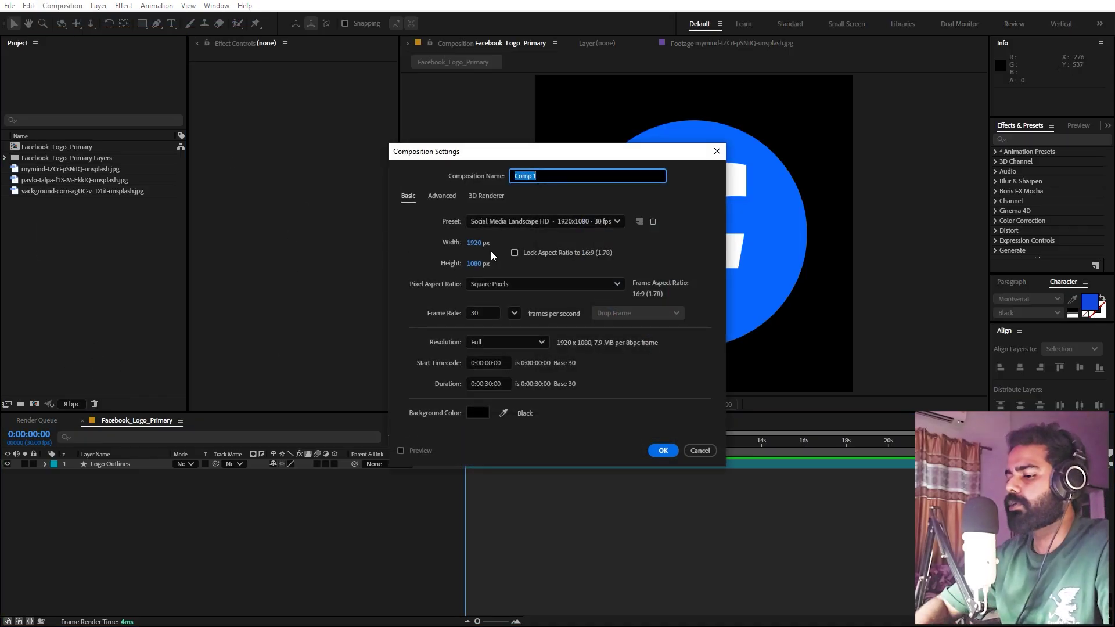
type("Main")
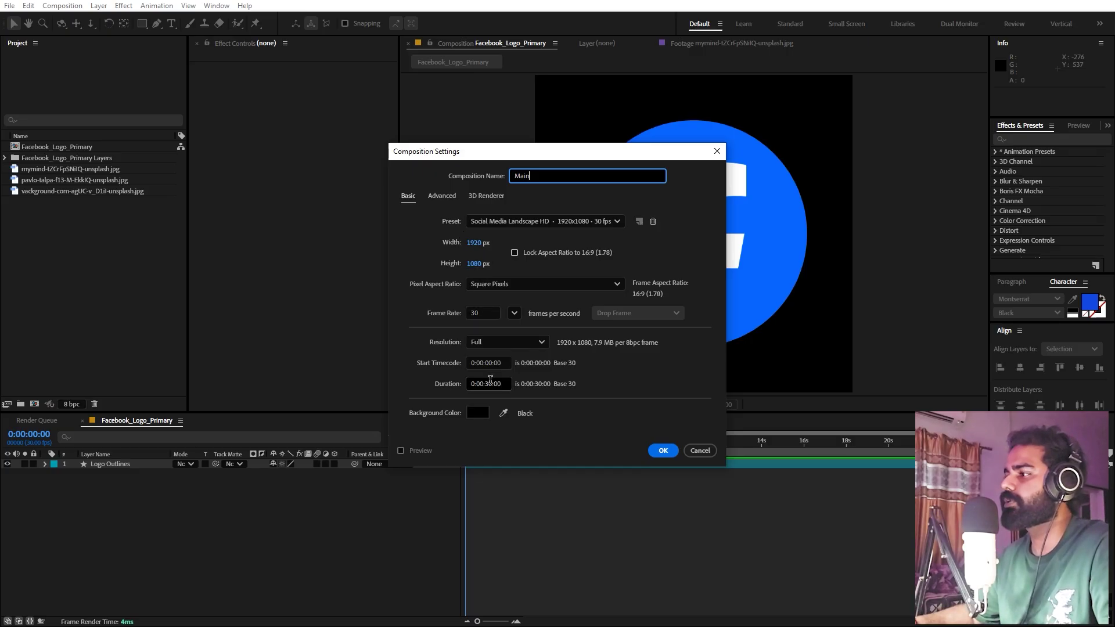
left_click(546, 424)
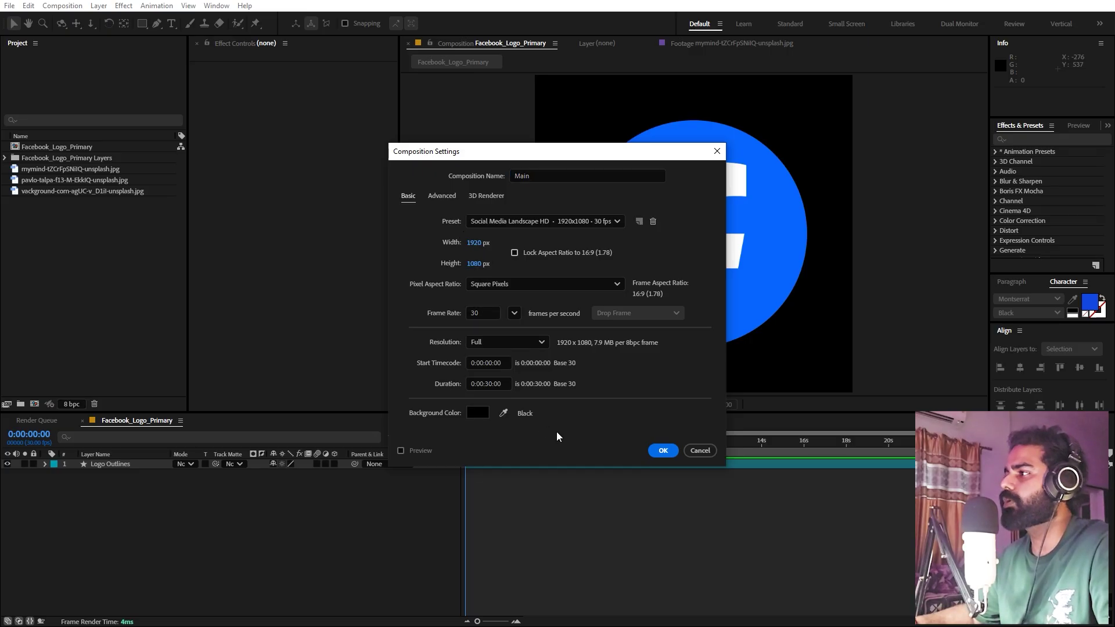
left_click(484, 194)
left_click(471, 257)
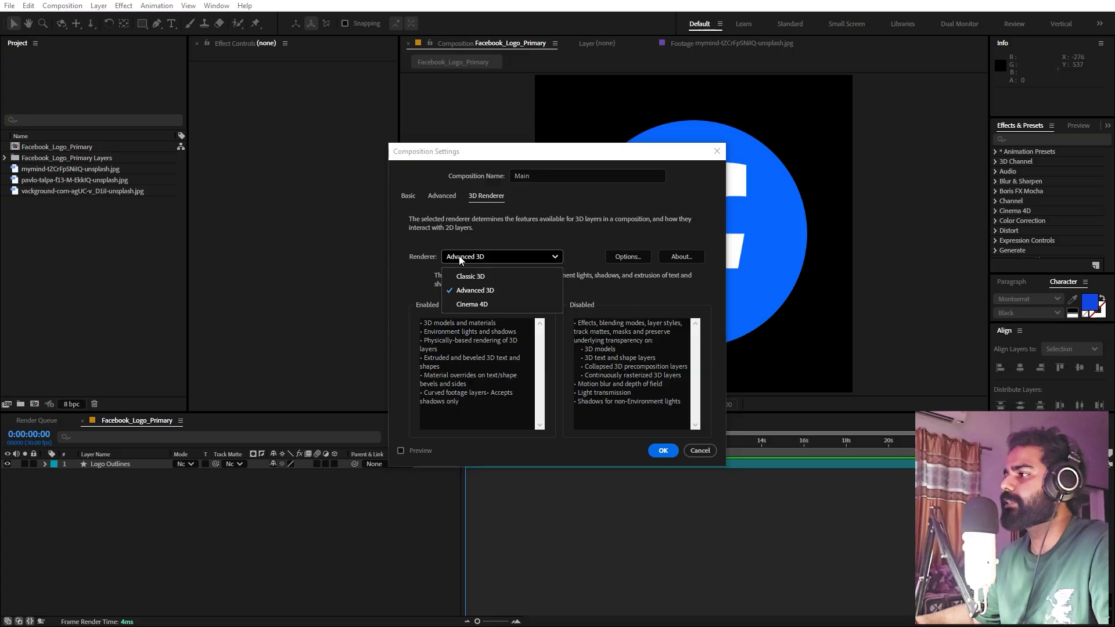
left_click(472, 290)
left_click(664, 451)
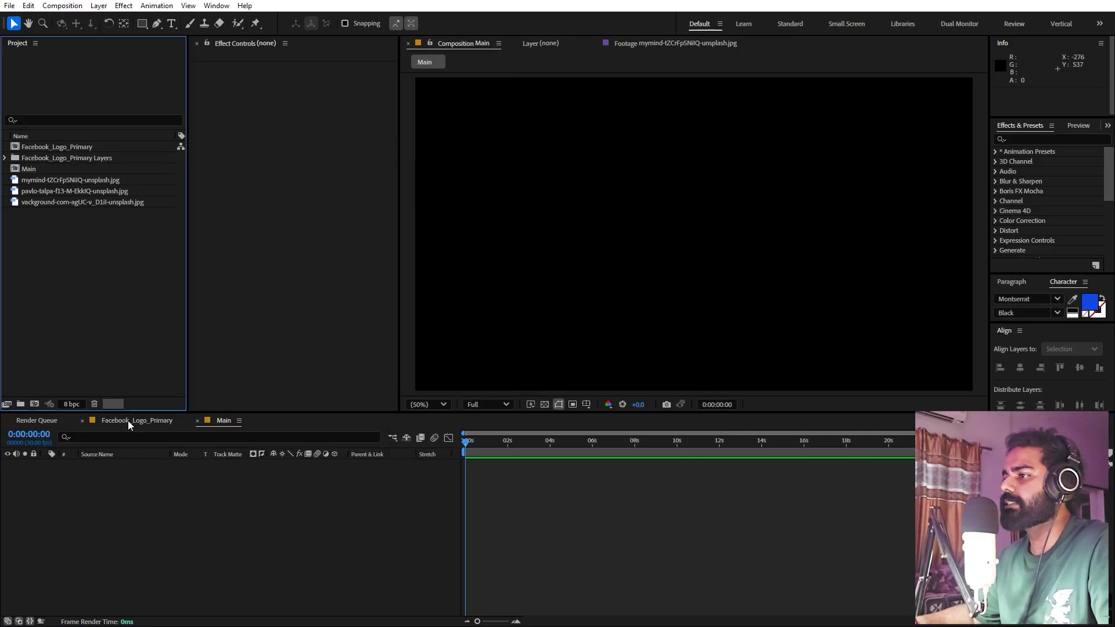
Copy the Logo Outlines layer from Facebook_Logo_Primary into the Main composition.
left_click(128, 420)
left_click(113, 464)
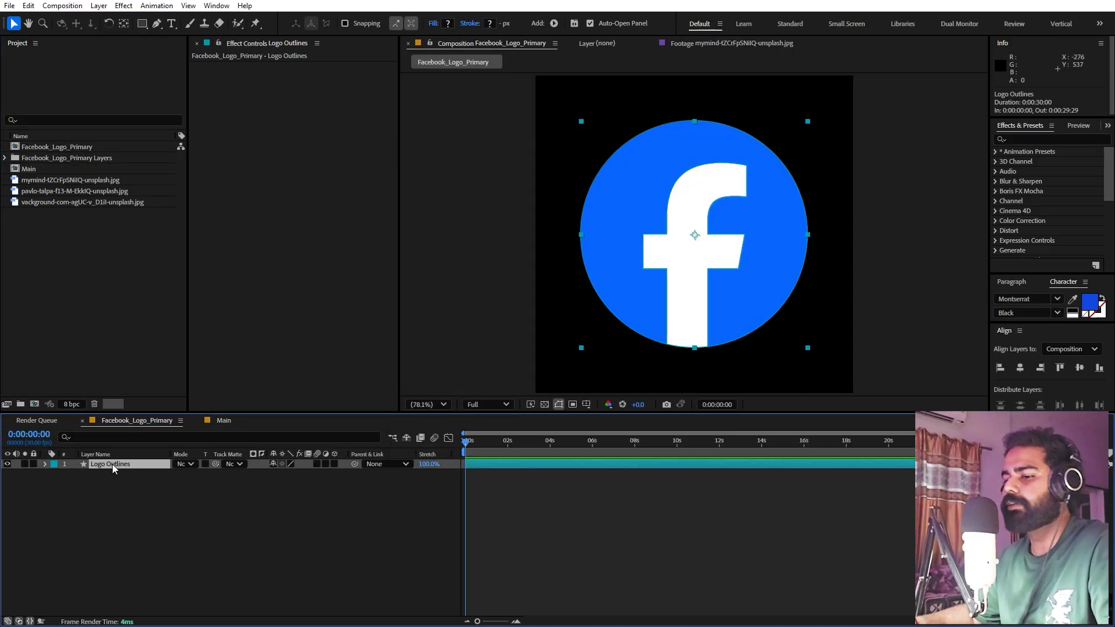
left_click(220, 421)
key("ctrl+v")
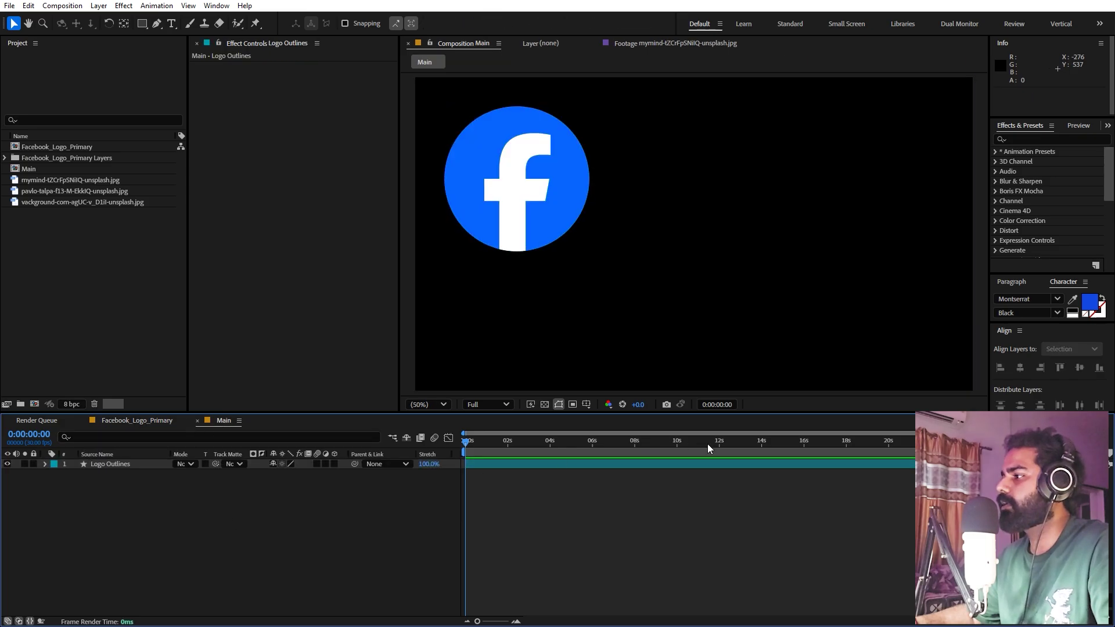
Center the Logo Outlines layer horizontally and vertically in the Main composition.
left_click(1021, 368)
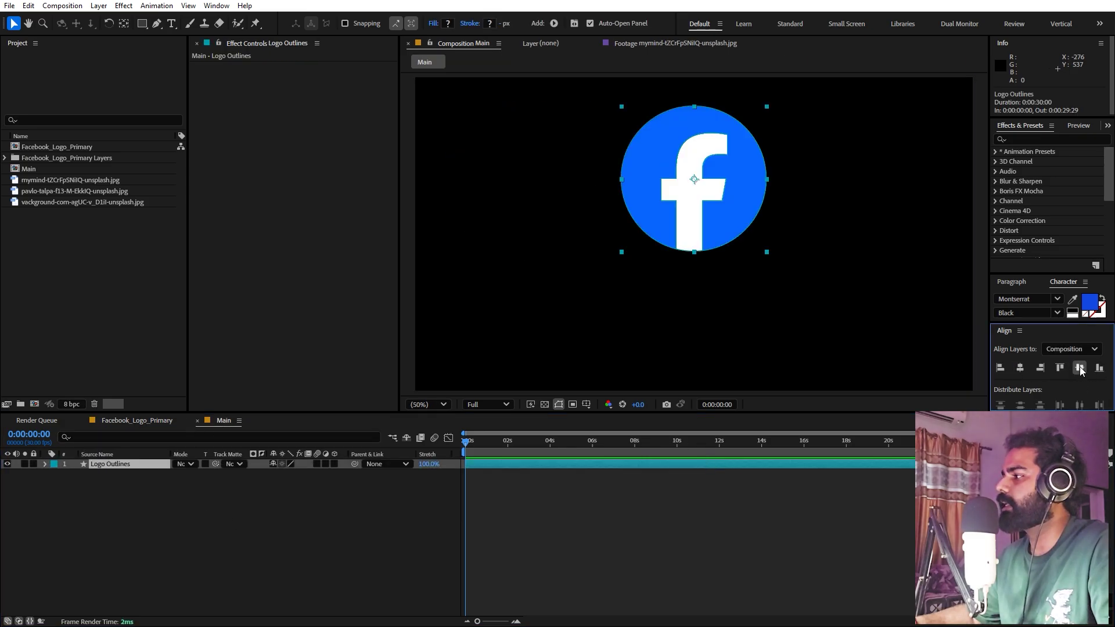
left_click(1079, 368)
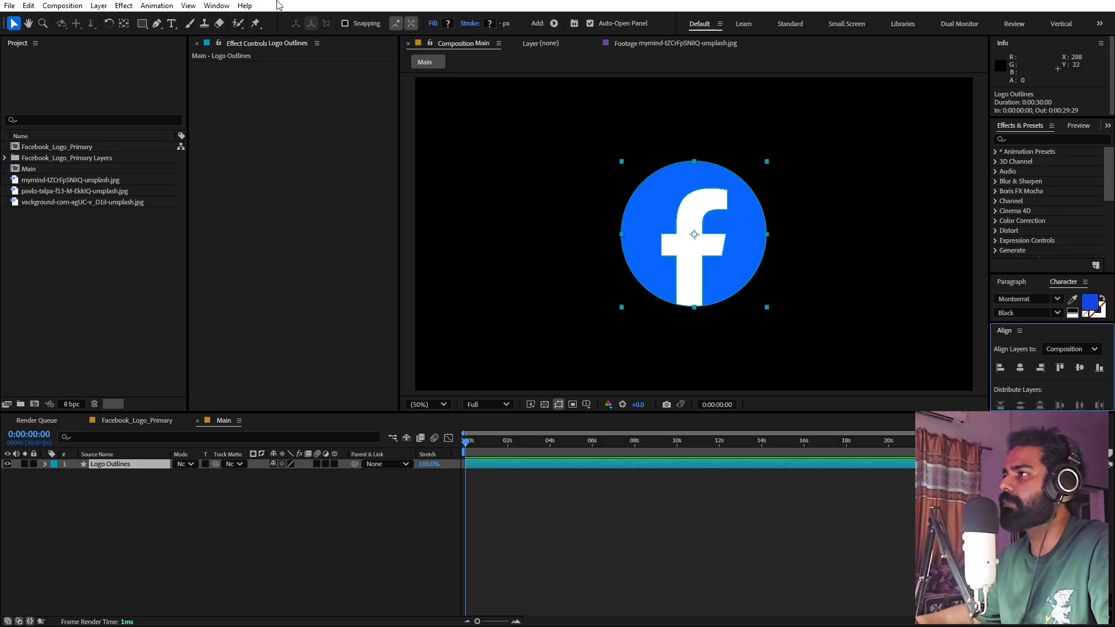
left_click(226, 6)
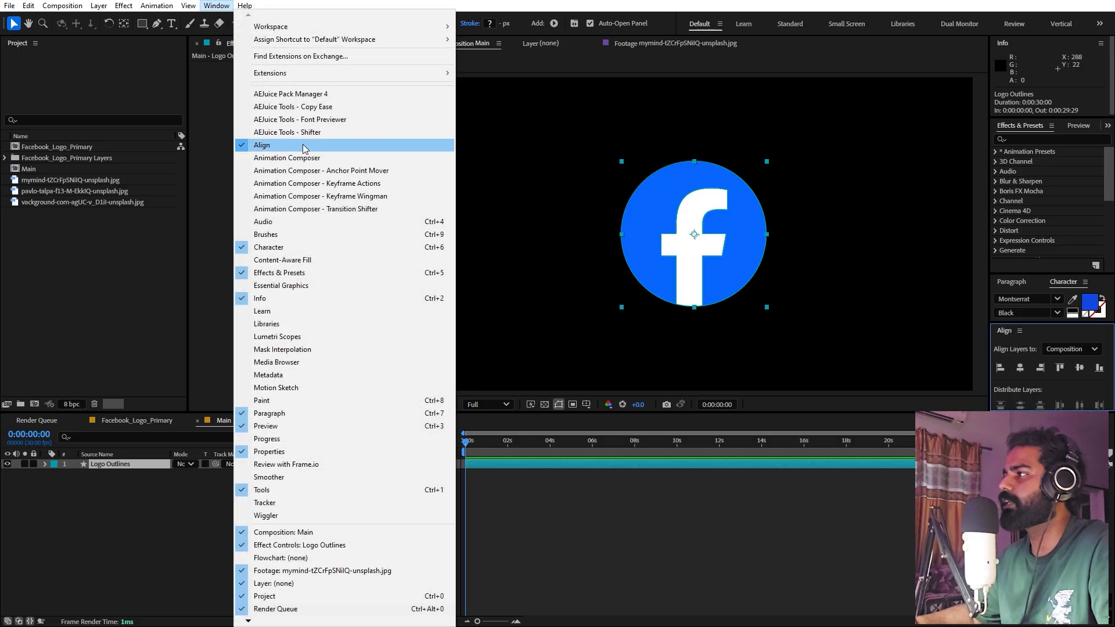
left_click(657, 513)
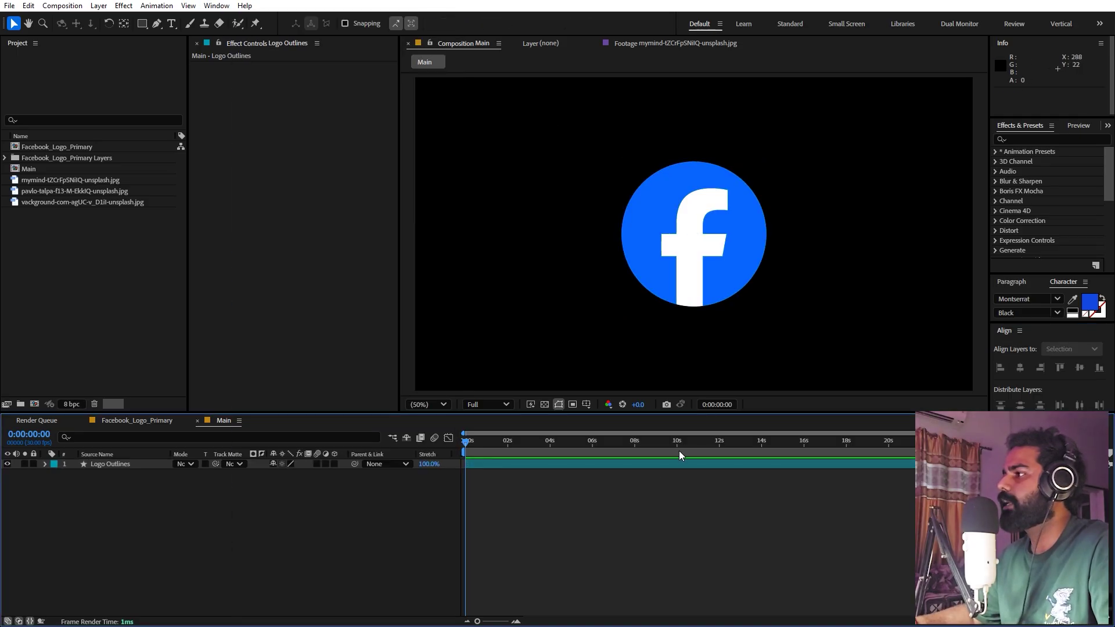
Expand the contents of Logo Outlines and toggle Group 1 and Group 2 visibility to check which logo part each holds.
left_click(80, 464)
left_click(45, 464)
left_click(56, 475)
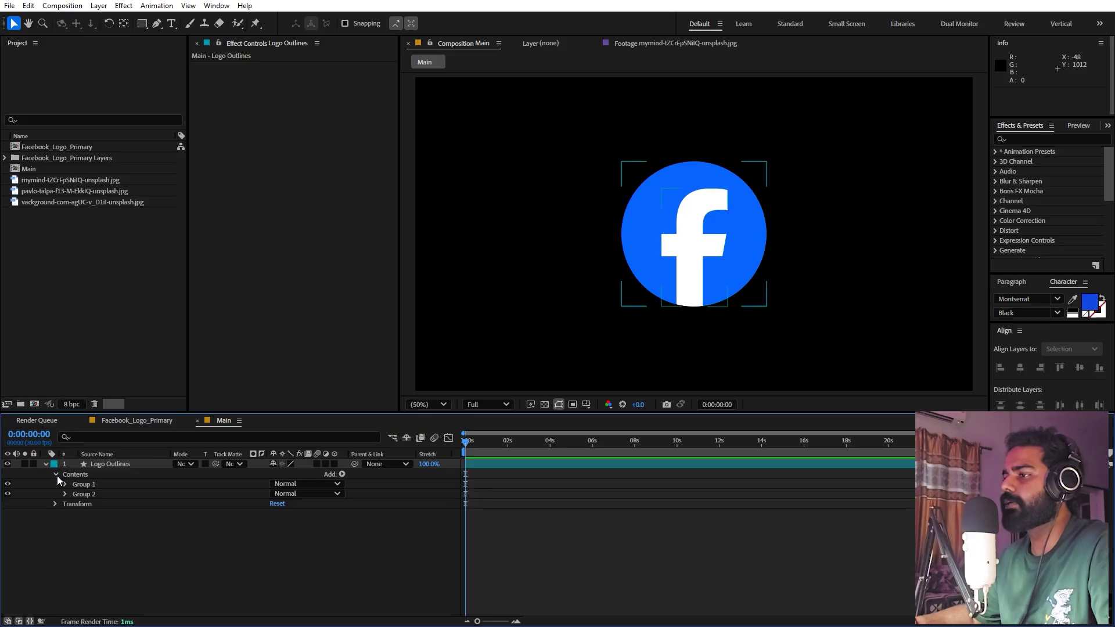
left_click(87, 486)
left_click(81, 494)
left_click(81, 484)
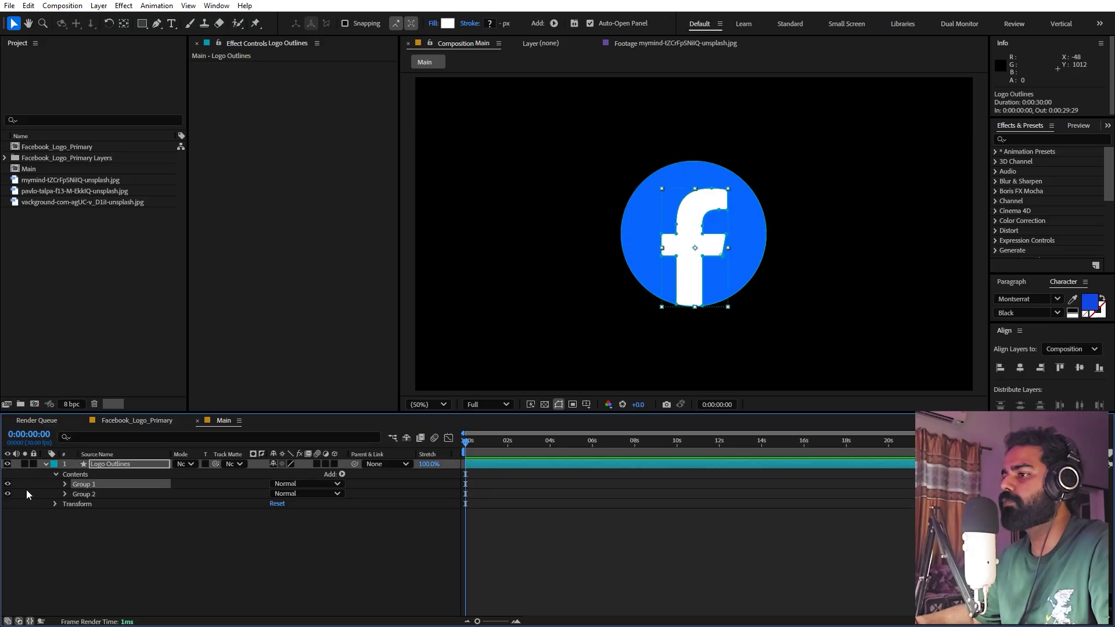
left_click(8, 485)
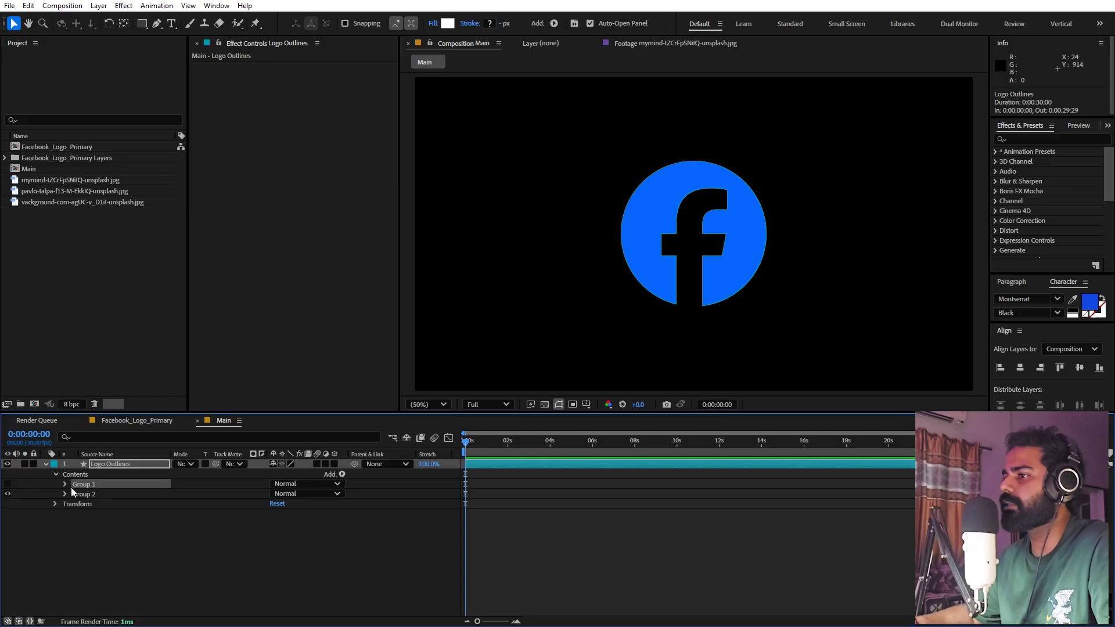
left_click(7, 485)
left_click(8, 494)
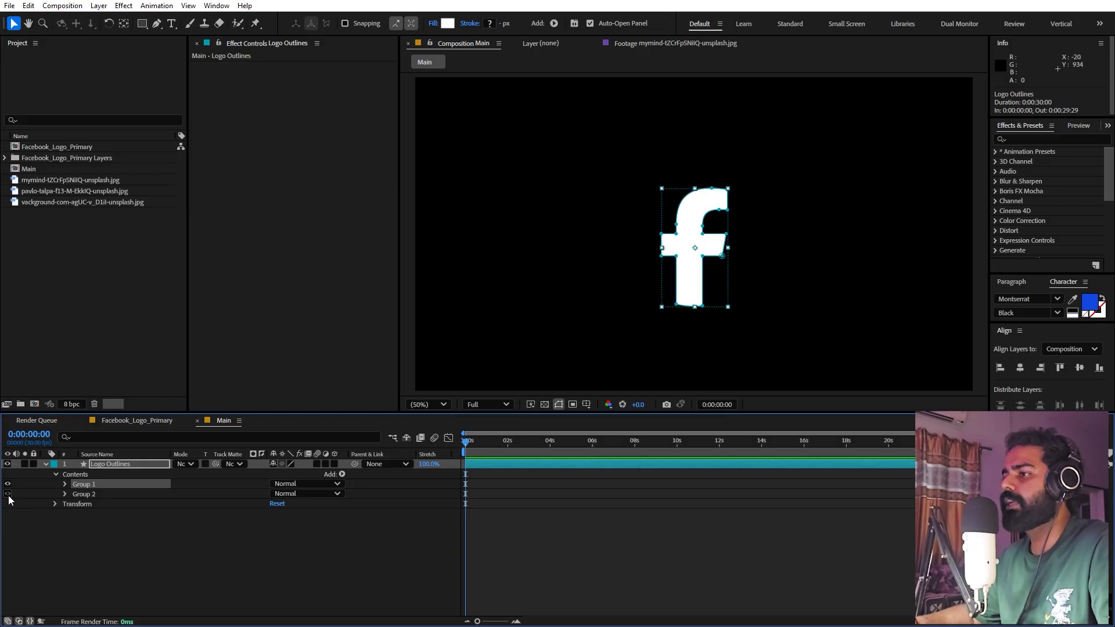
left_click(7, 494)
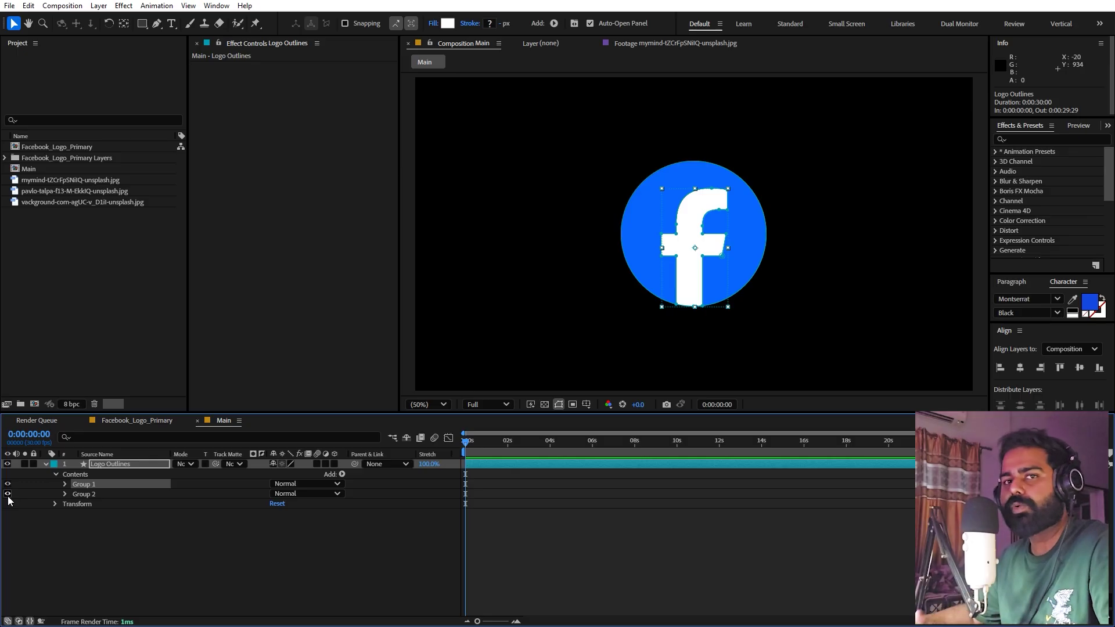
Duplicate the Logo Outlines layer in the Main composition.
left_click(130, 465)
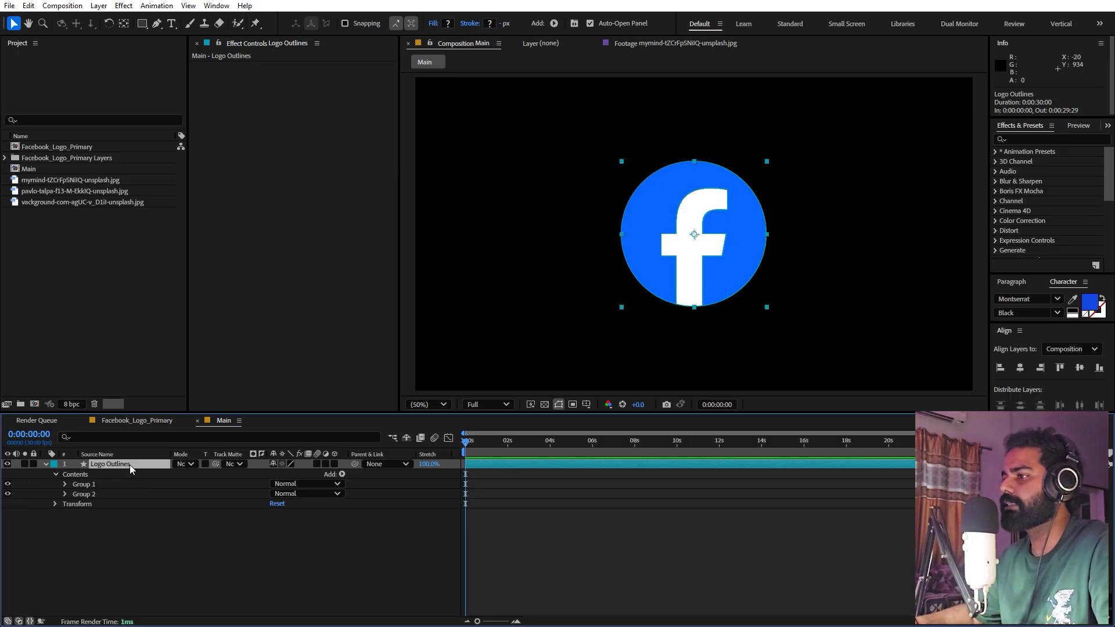
key("ctrl+d")
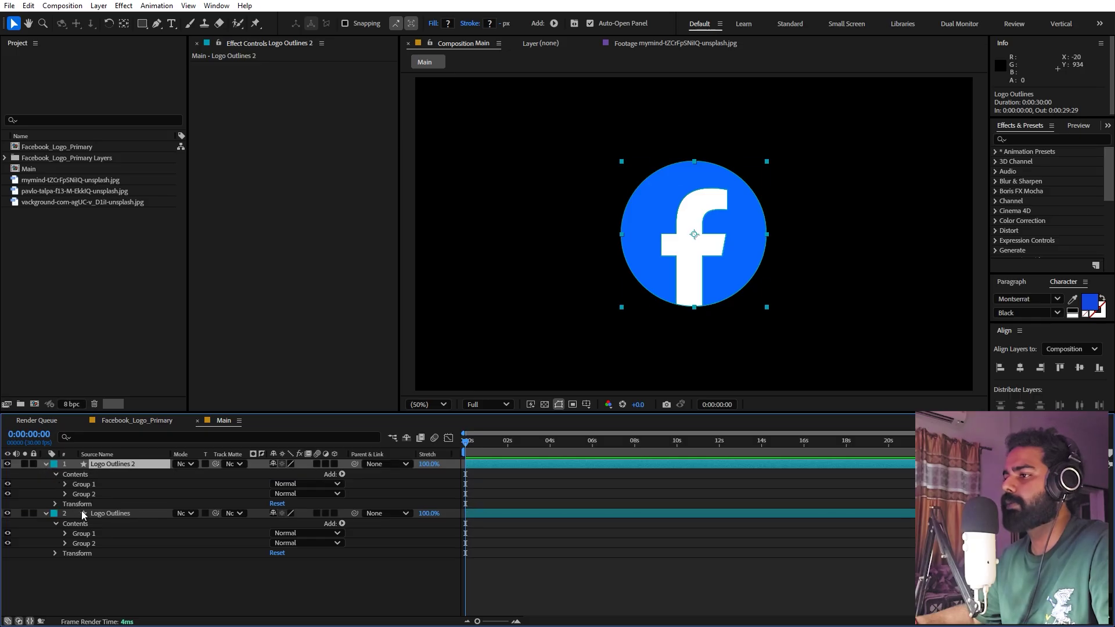
Delete Group 2 from Logo Outlines 2 and Group 1 from Logo Outlines, checking each layer's remaining part by toggling its visibility.
left_click(84, 494)
key("Delete")
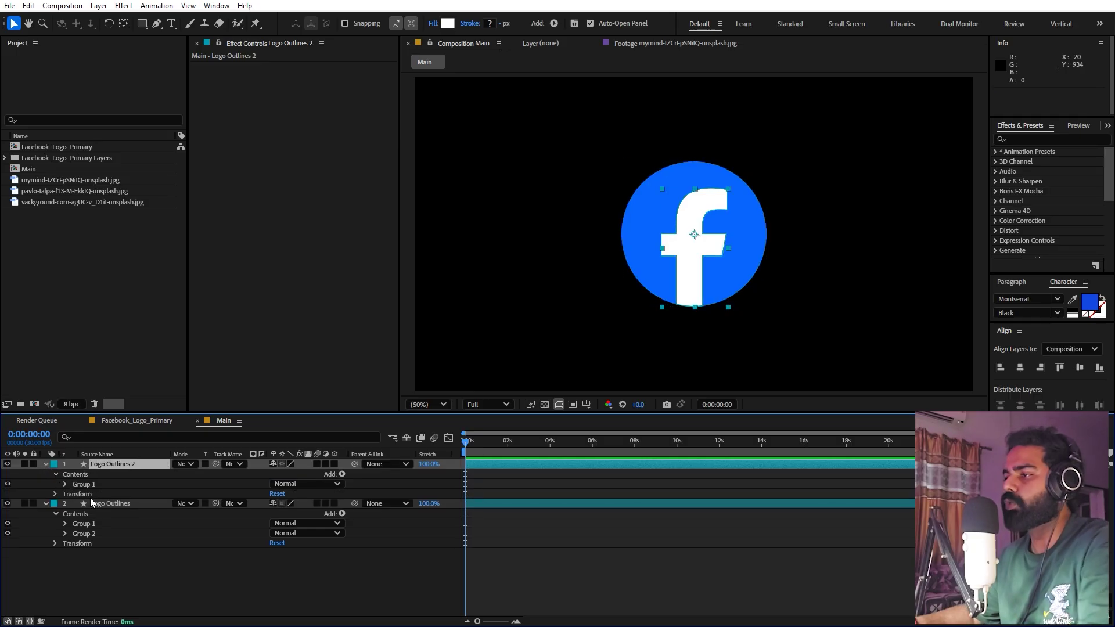
left_click(85, 523)
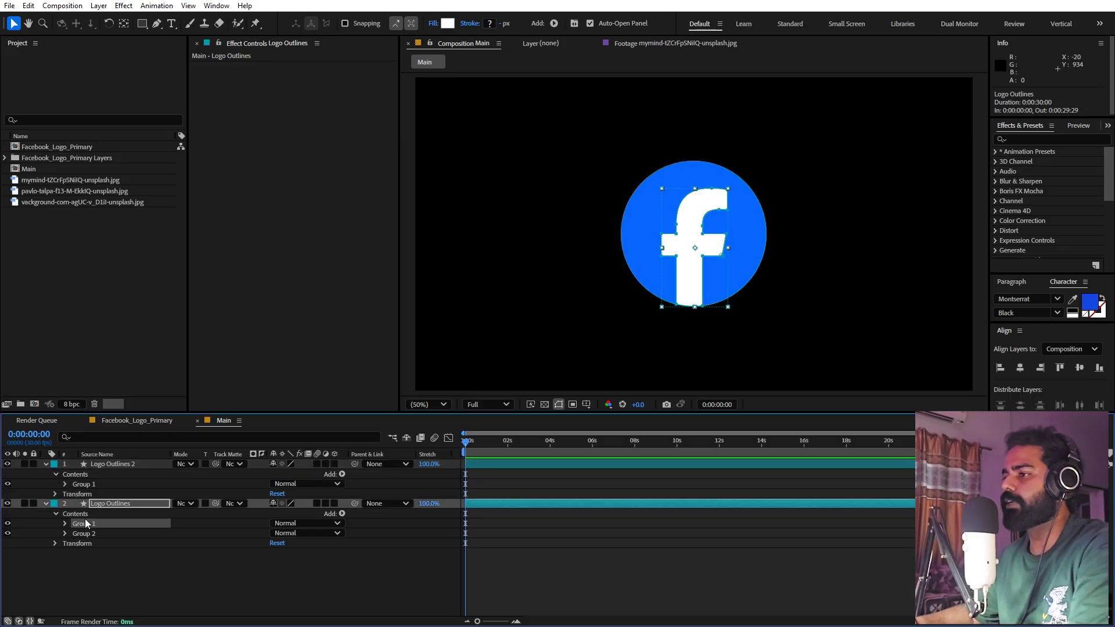
key("Delete")
left_click(7, 503)
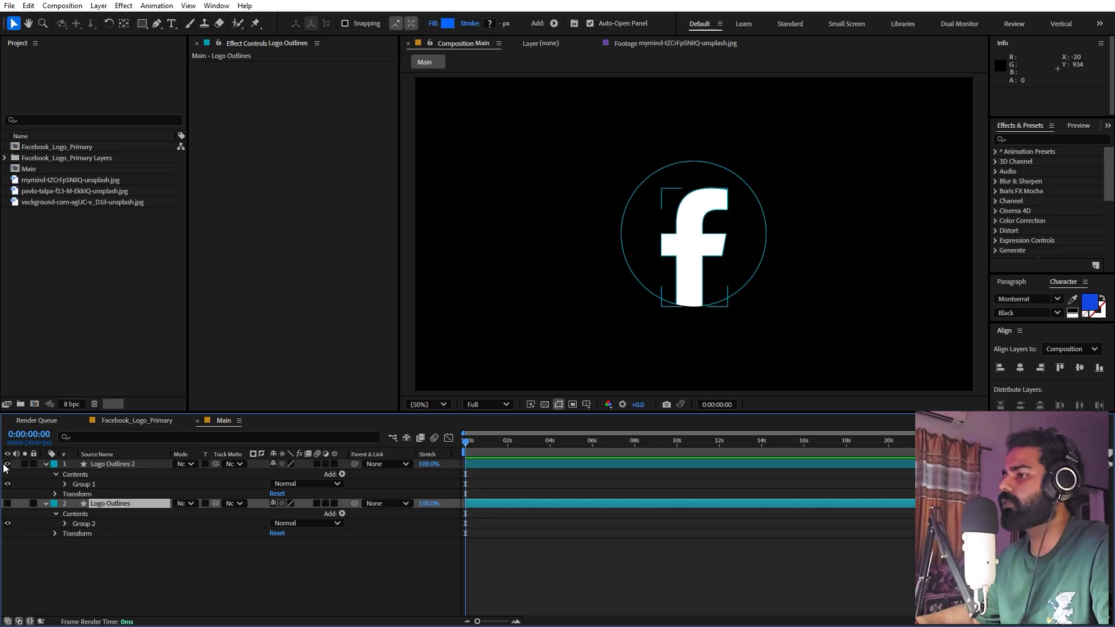
left_click(8, 464)
left_click(7, 464)
left_click(8, 503)
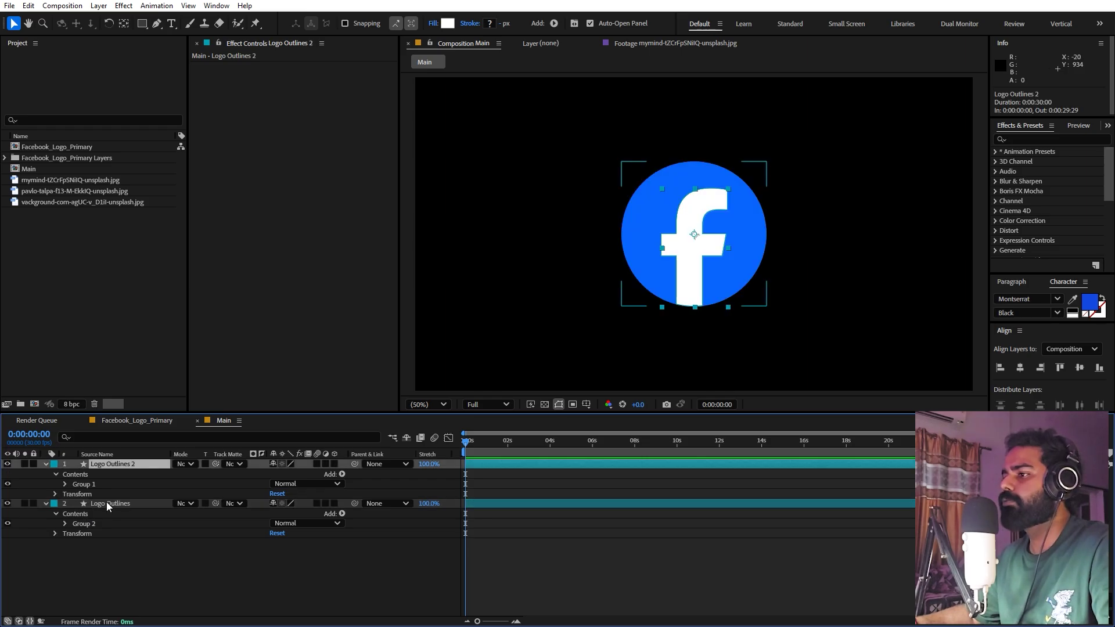
Collapse the properties of both logo layers and make Logo Outlines 2 and Logo Outlines 3D layers.
left_click(51, 460, "shift")
key("u")
left_click(287, 522)
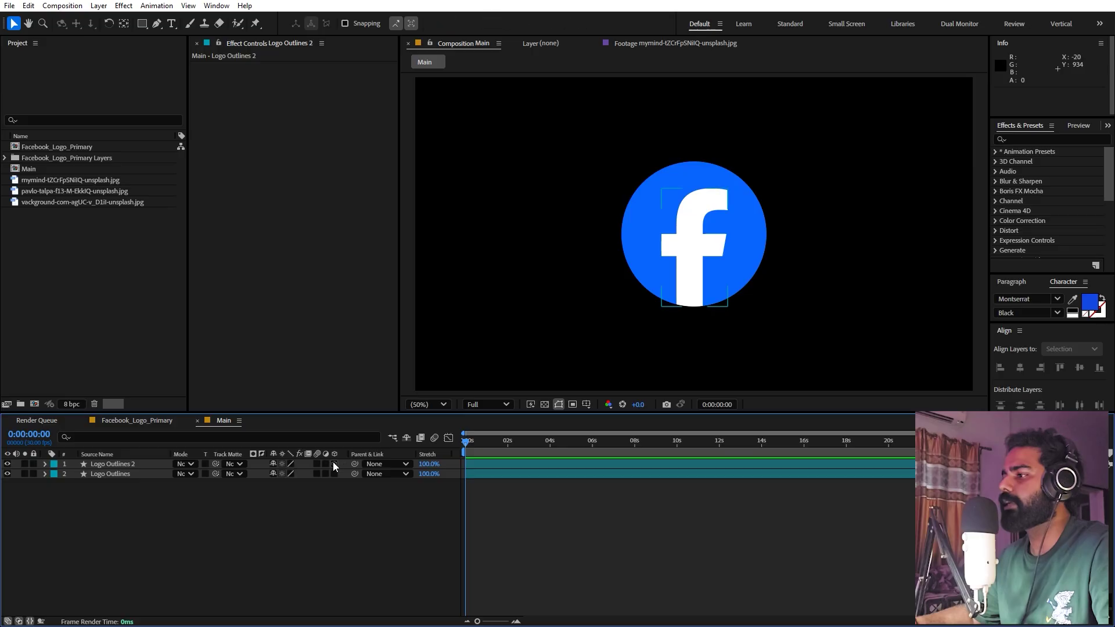
left_click_drag(334, 464, 334, 479)
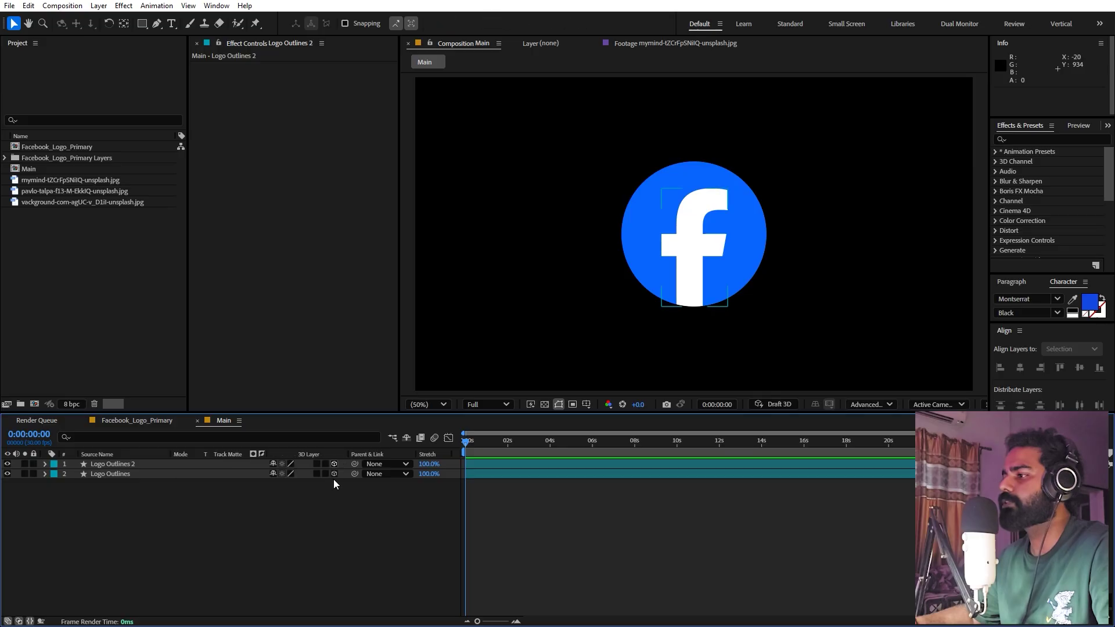
Filter the timeline properties by "extr" to show the Extrusion Depth of both logo layers.
left_click(113, 473)
left_click(123, 464, "shift")
left_click(133, 437)
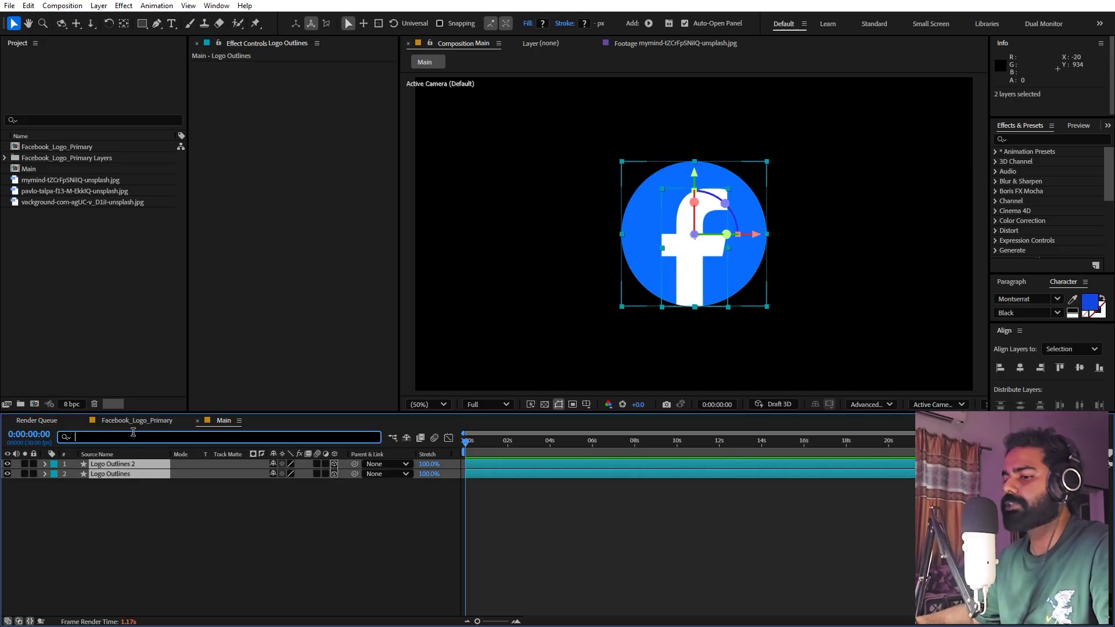
type("extr")
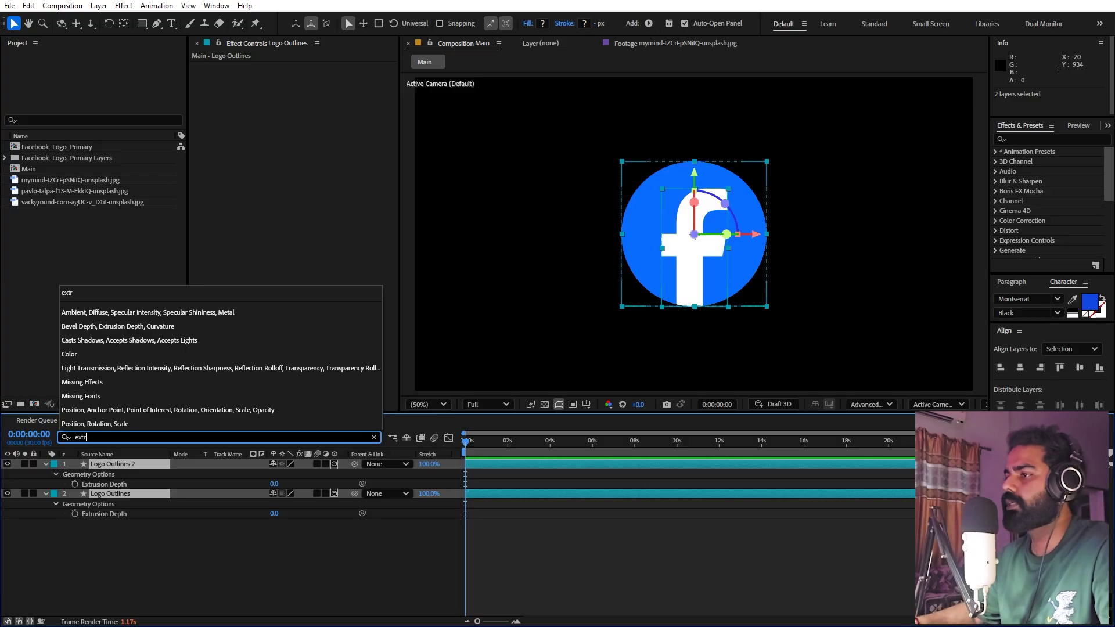
left_click(136, 535)
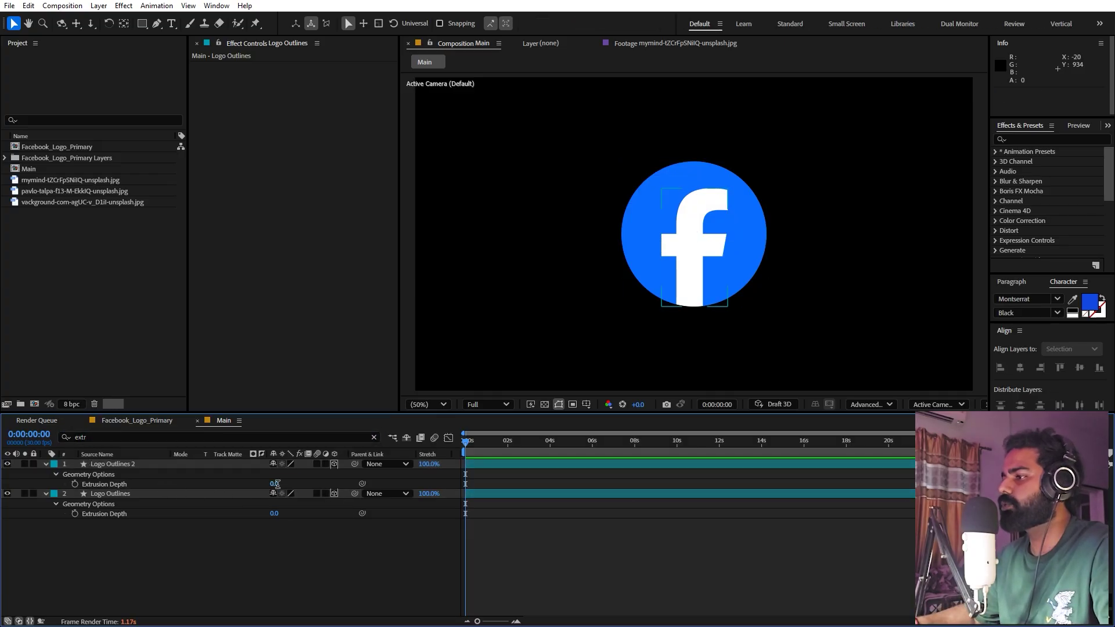
Set the Extrusion Depth of Logo Outlines 2 and Logo Outlines to 80 and deselect the layers.
left_click(276, 484)
type("80")
key("Tab")
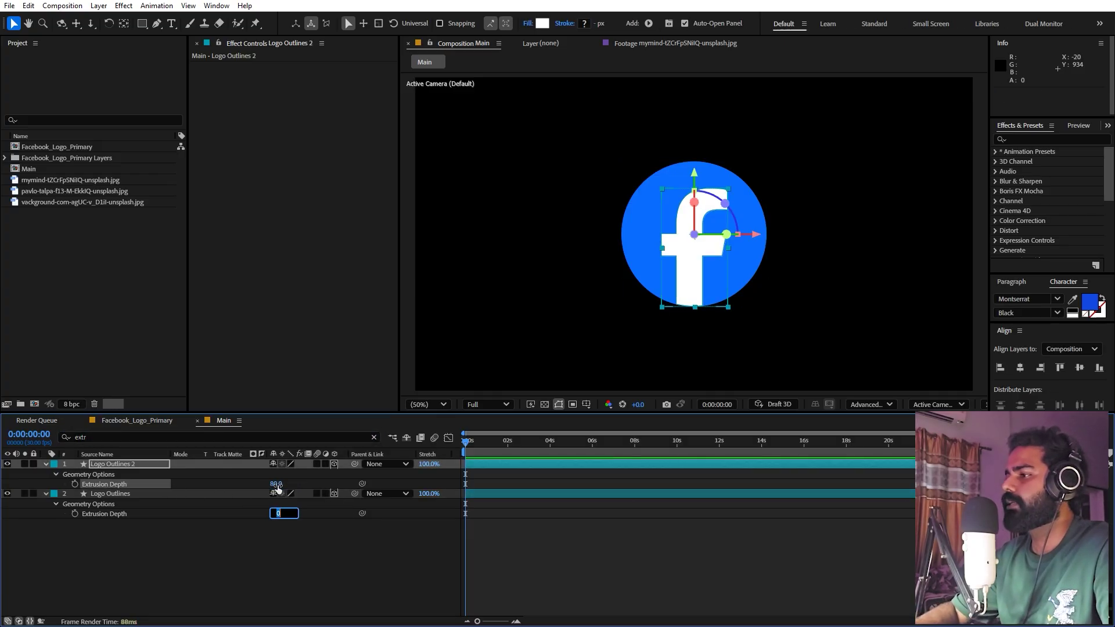
type("80")
key("Return")
key("ctrl+shift+a")
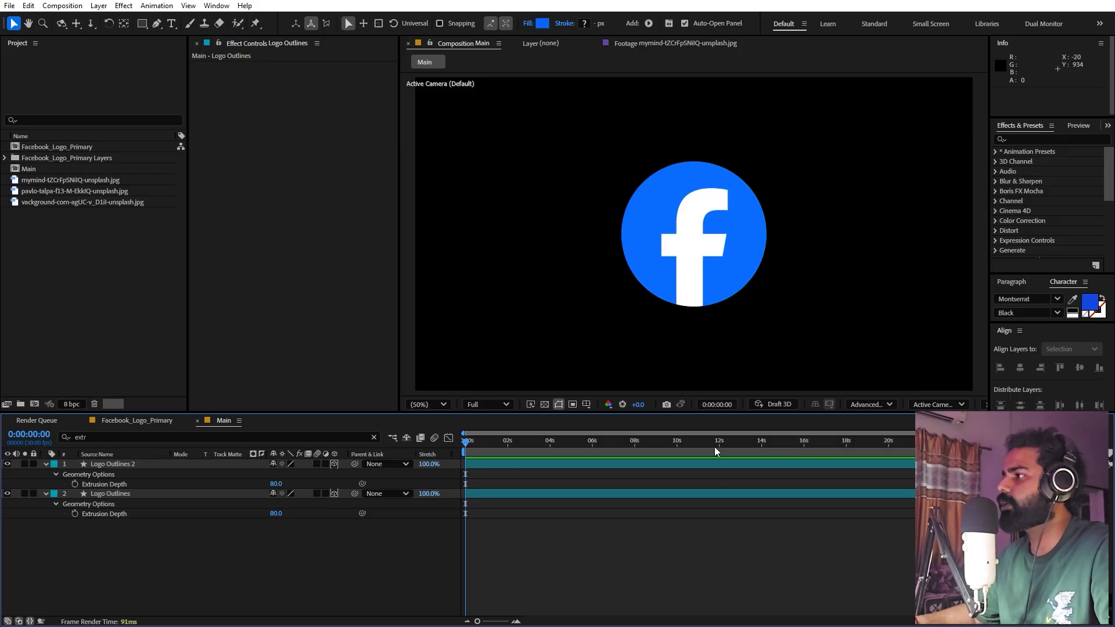
Add a two-node camera with the default settings and orbit it to view the extruded logo from an angle.
left_click(98, 6)
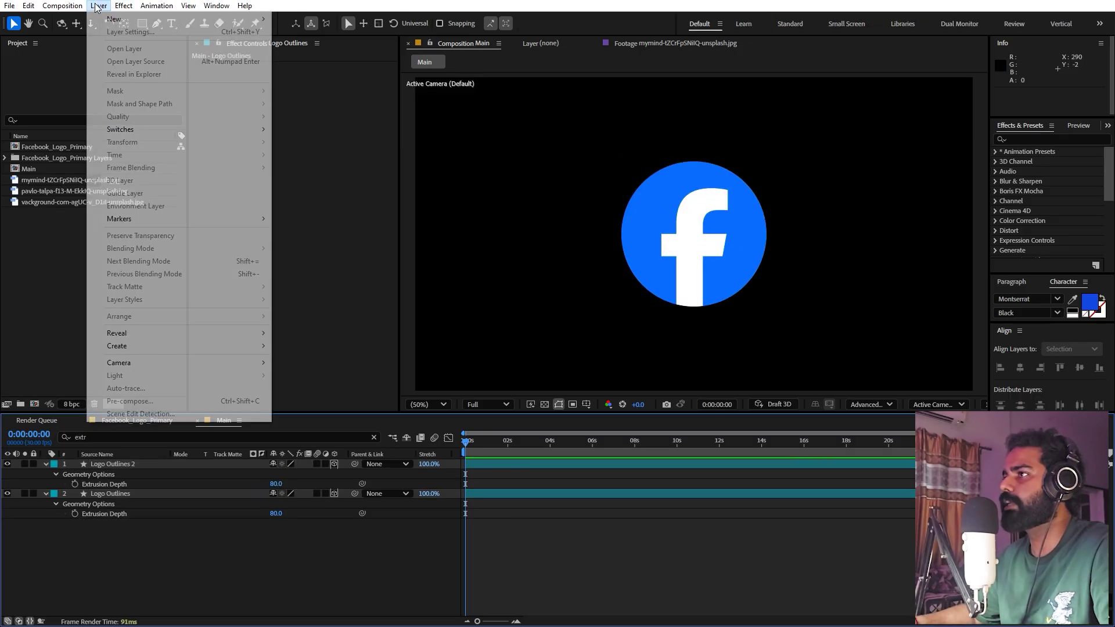
mouse_move(130, 20)
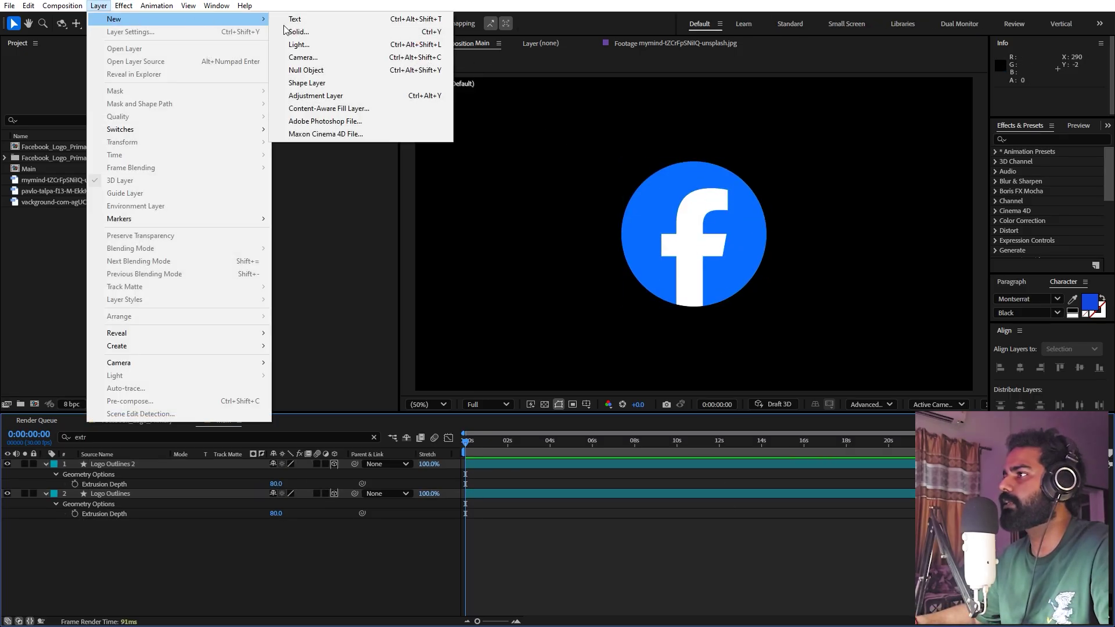
left_click(302, 56)
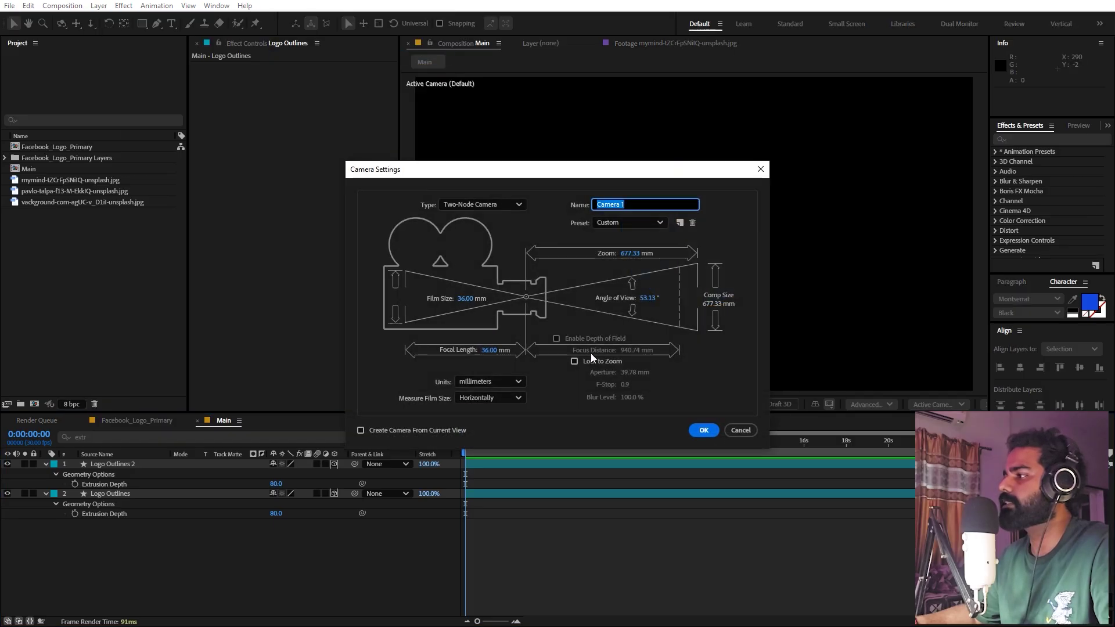
left_click(704, 433)
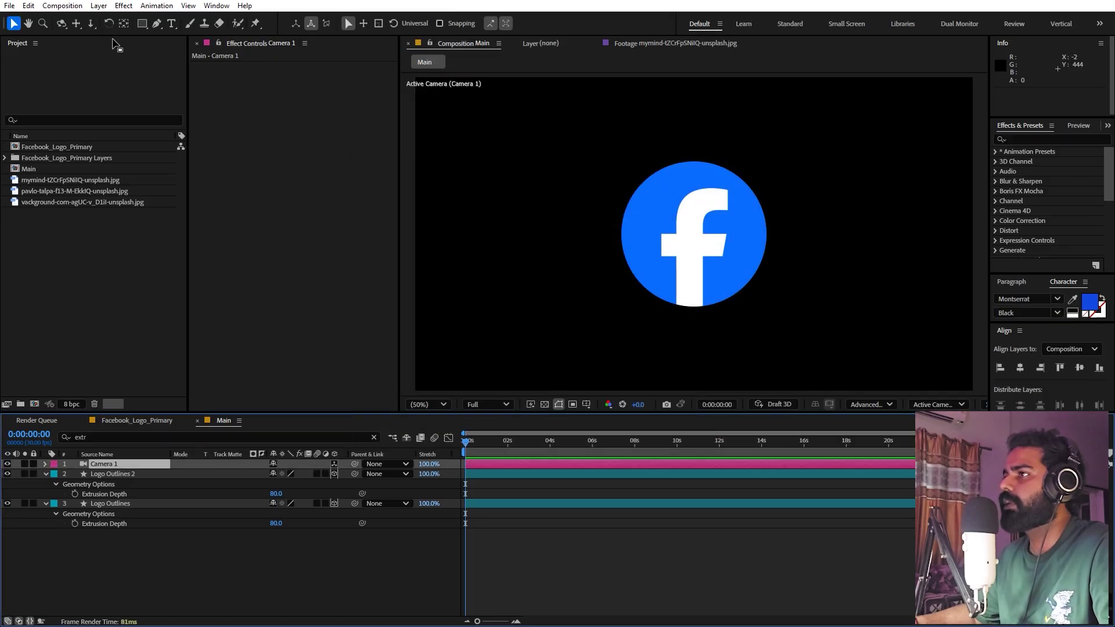
left_click(62, 24)
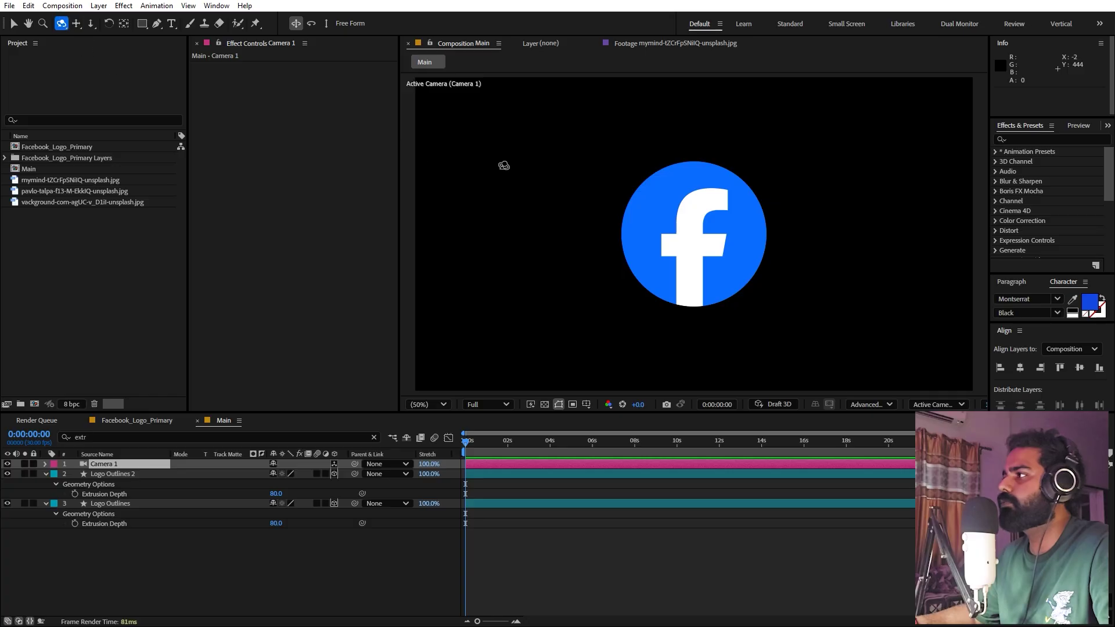
left_click_drag(712, 242, 635, 288)
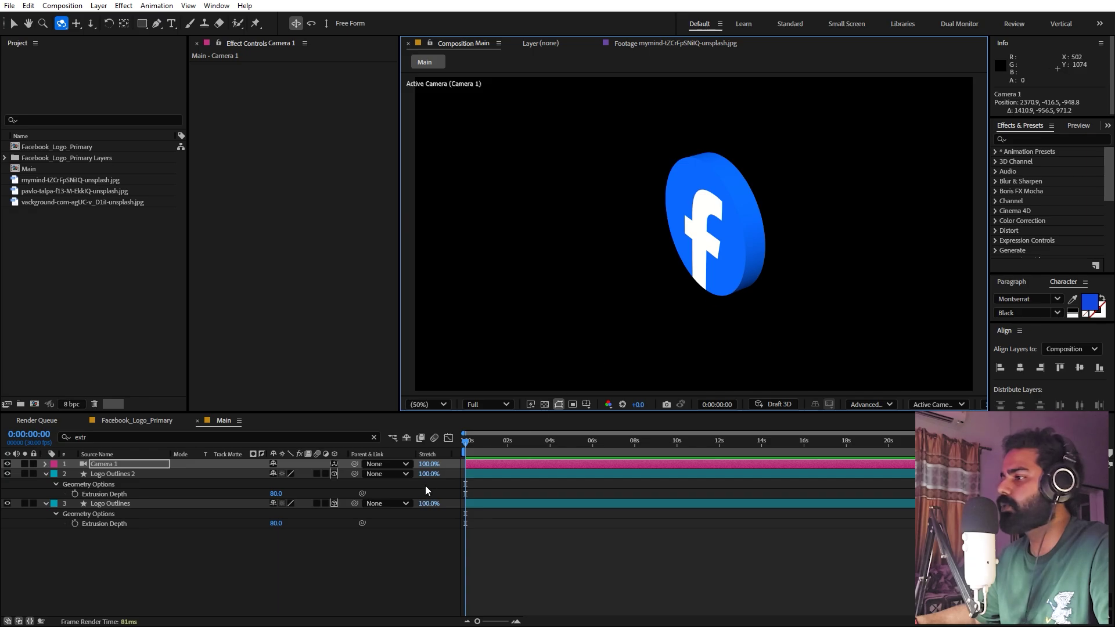
Set the Extrusion Depth of both Logo Outlines and Logo Outlines 2 to 100.
key("v")
left_click(276, 523)
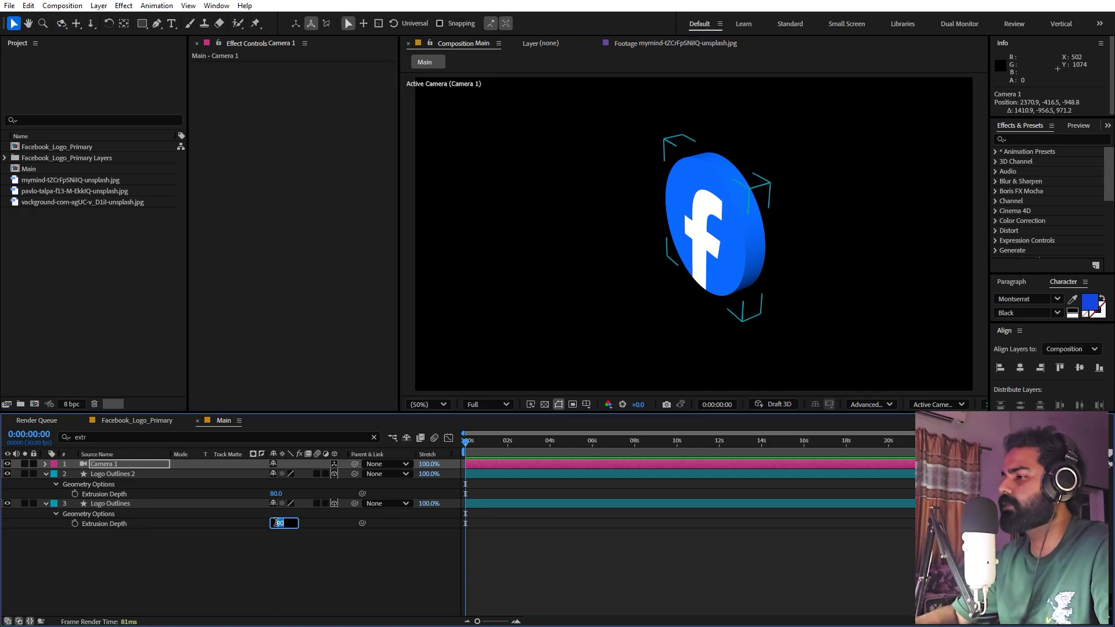
type("100")
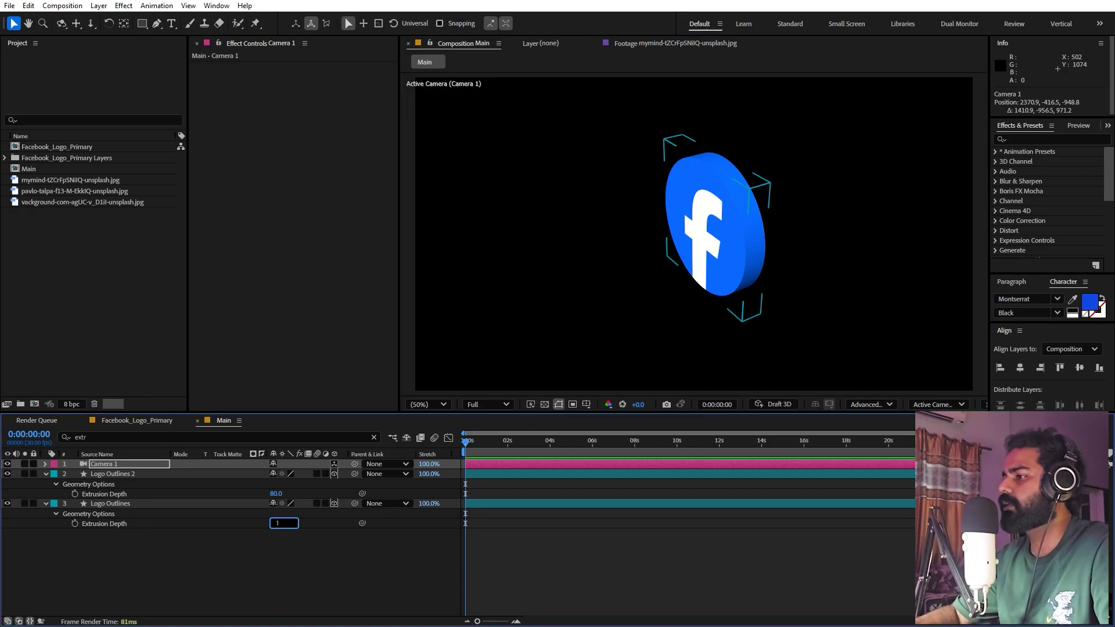
key("Return")
left_click(276, 493)
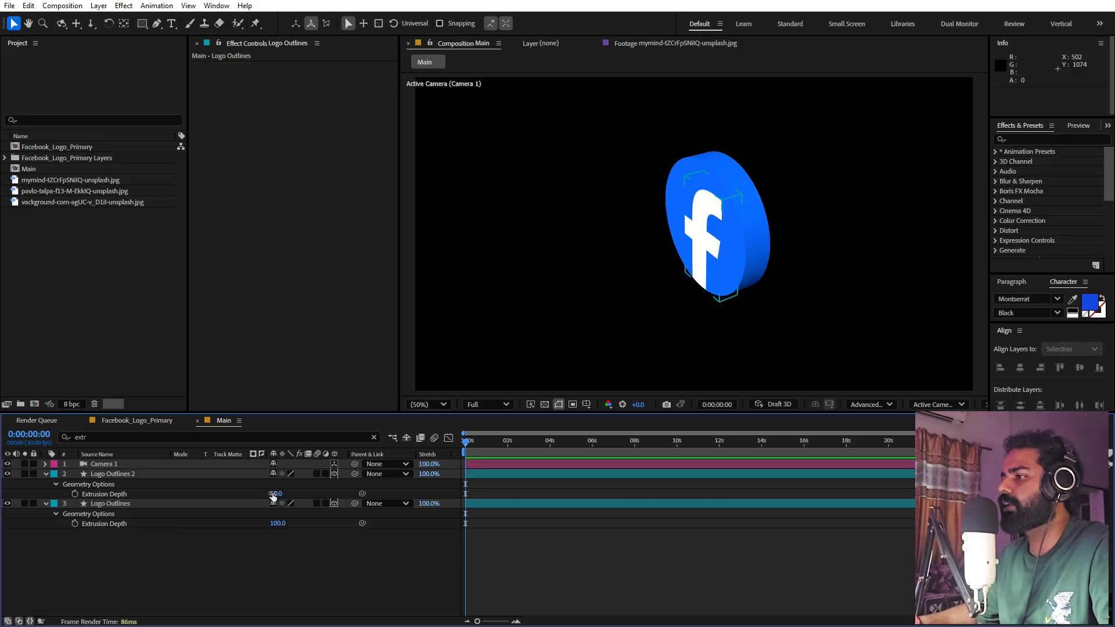
type("10")
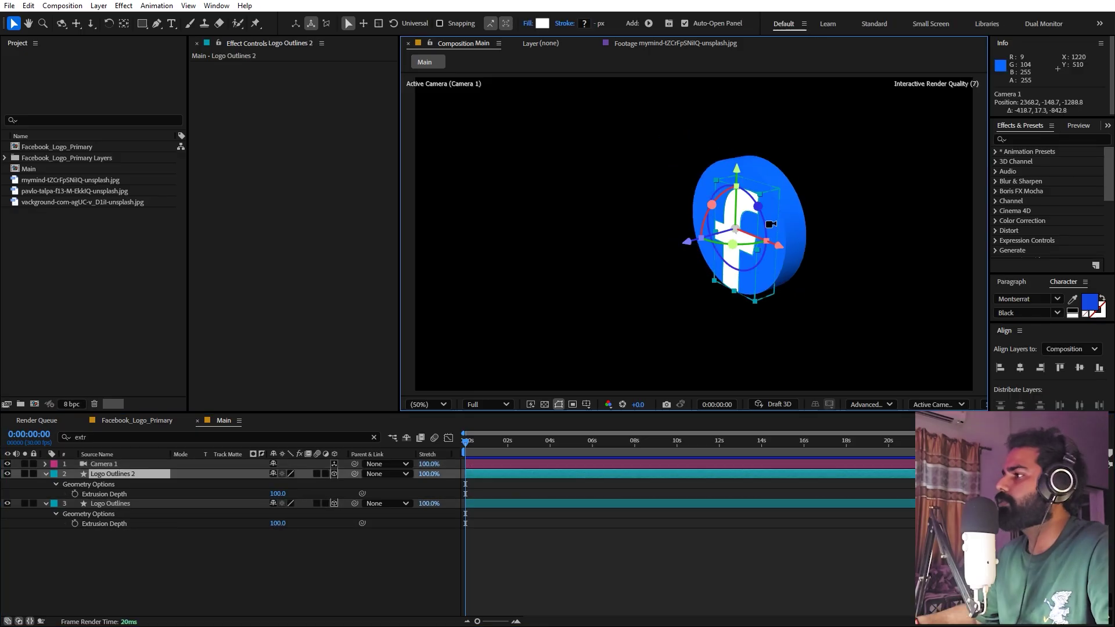
type("0")
key("Return")
Set the Extrusion Depth of Logo Outlines 2 to 130.
mouse_move(770, 220)
left_mouse_down()
mouse_move(662, 197)
mouse_move(764, 215)
left_mouse_up()
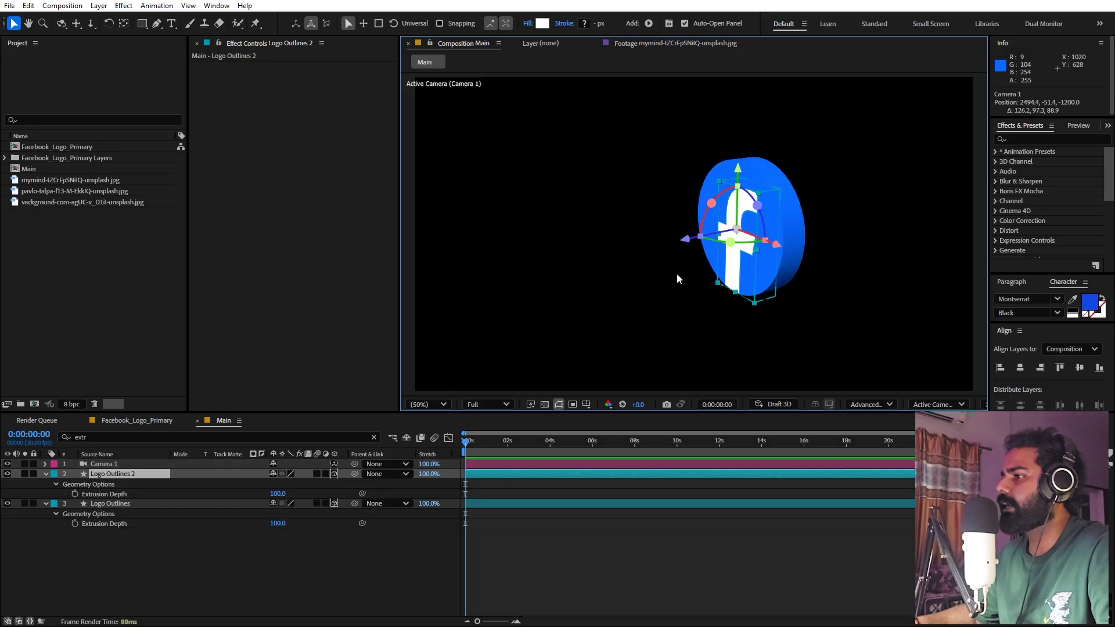
left_click(271, 493)
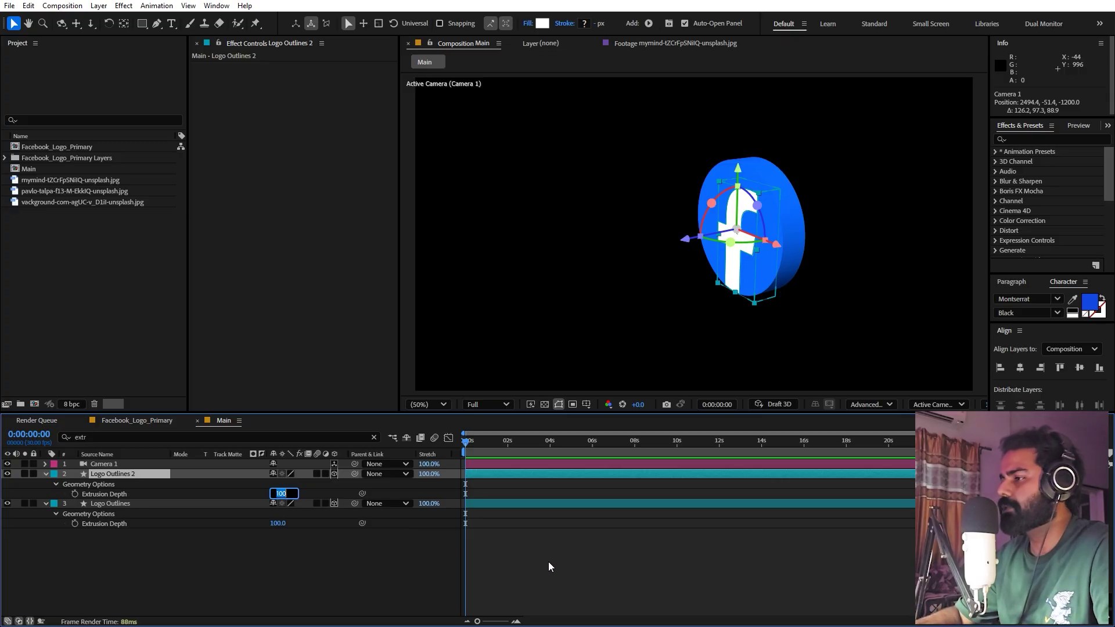
type("130")
key("Return")
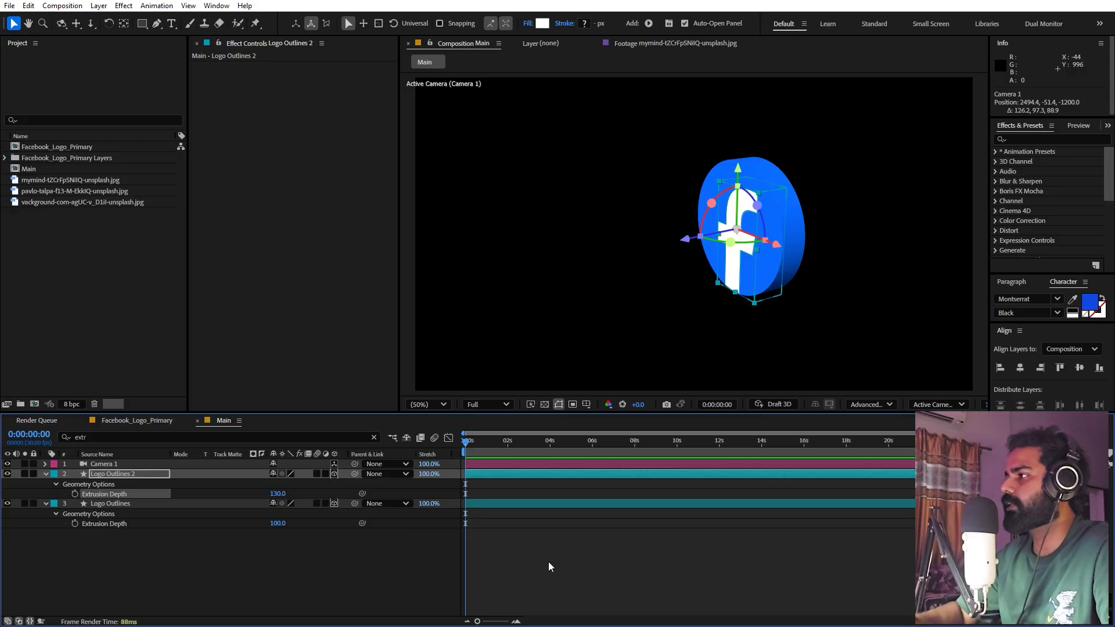
Increase the Extrusion Depth of Logo Outlines 2 to 189 so the f extends out past the back of the circle.
left_click_drag(668, 267, 696, 290)
left_click(708, 292)
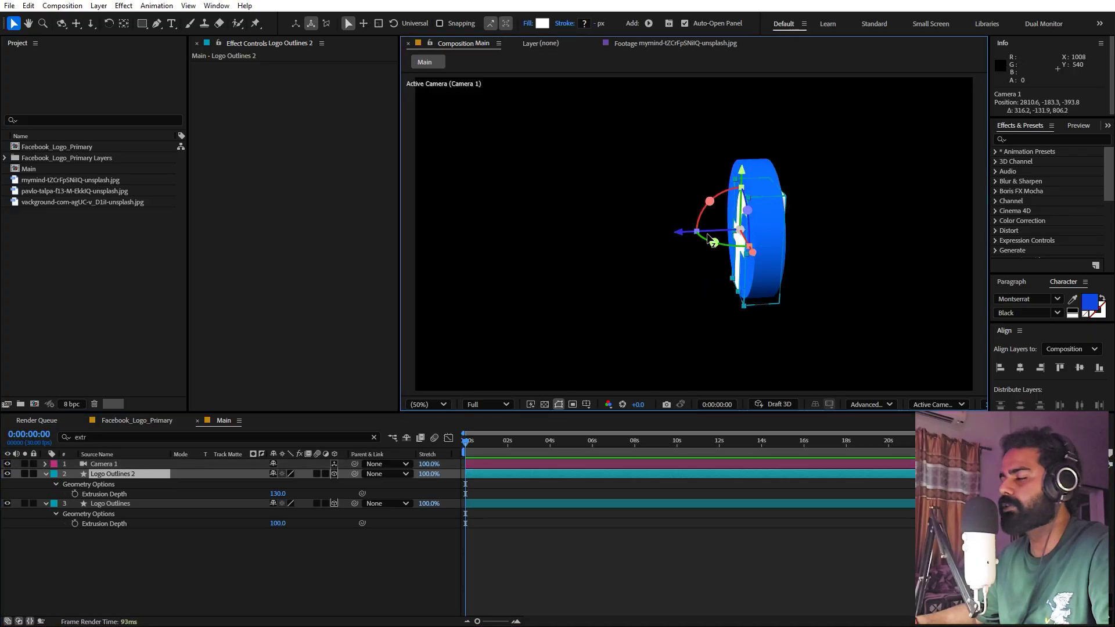
left_click_drag(680, 234, 743, 252)
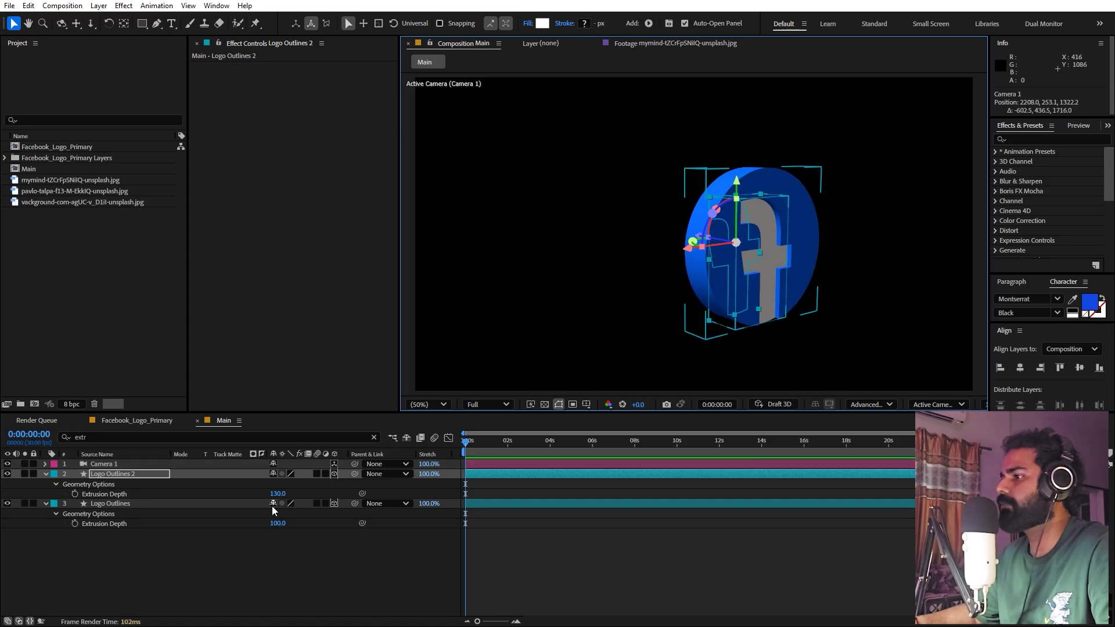
left_click_drag(278, 494, 290, 495)
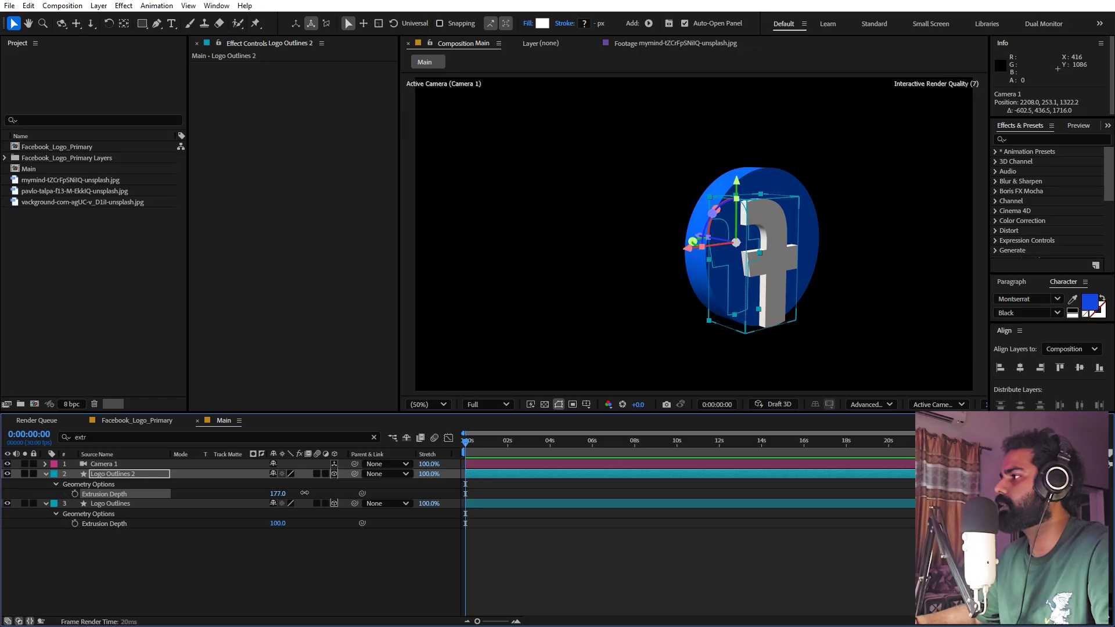
left_click_drag(720, 273, 764, 269)
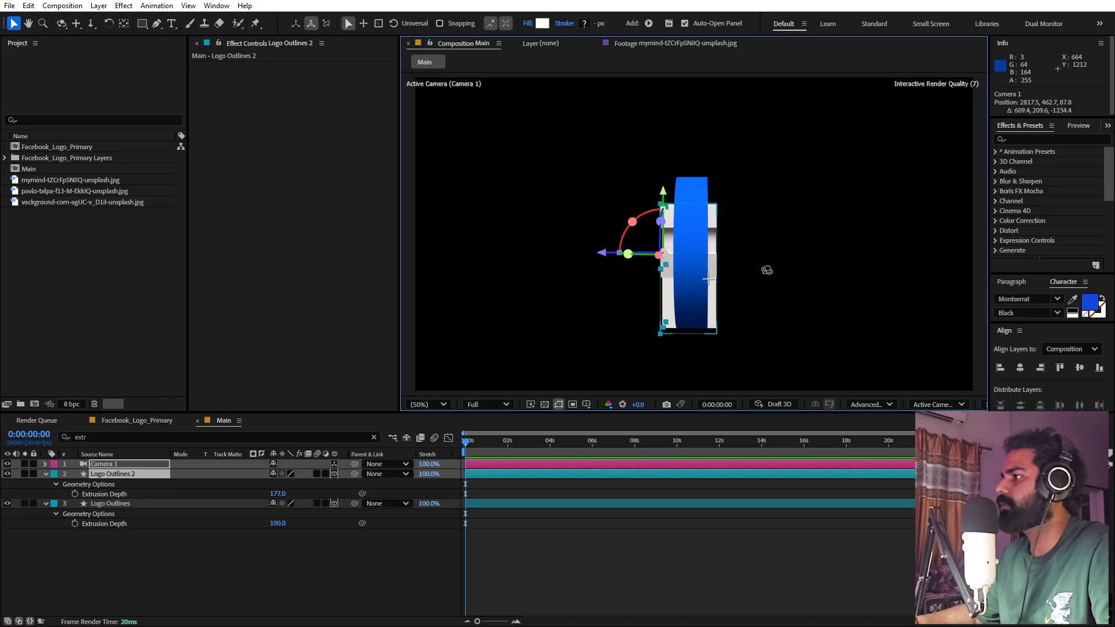
left_click_drag(281, 494, 286, 494)
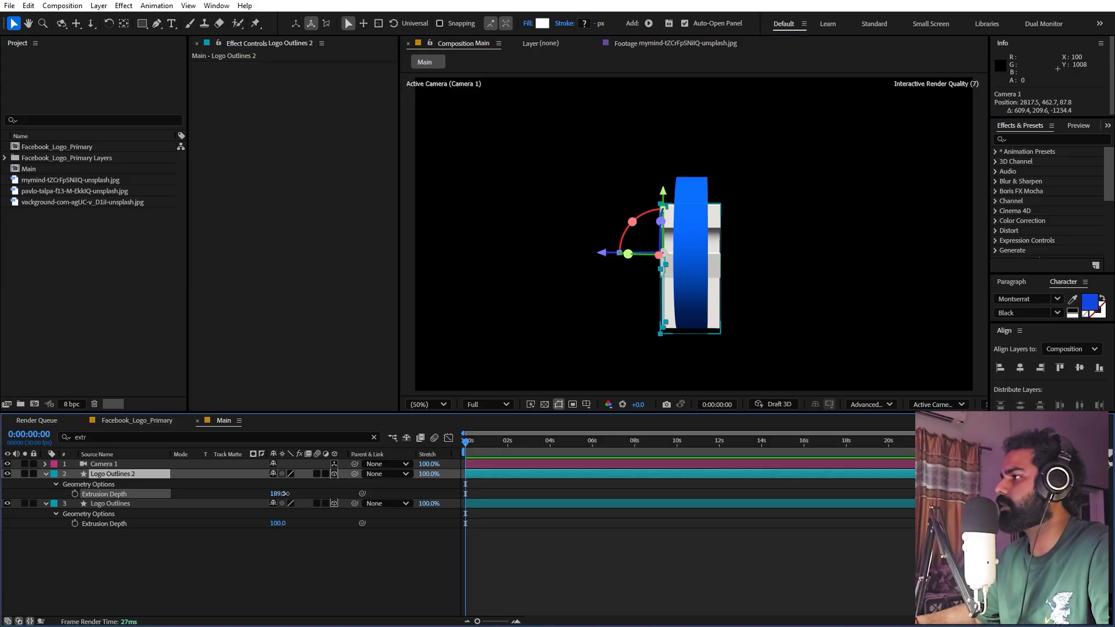
left_click(647, 557)
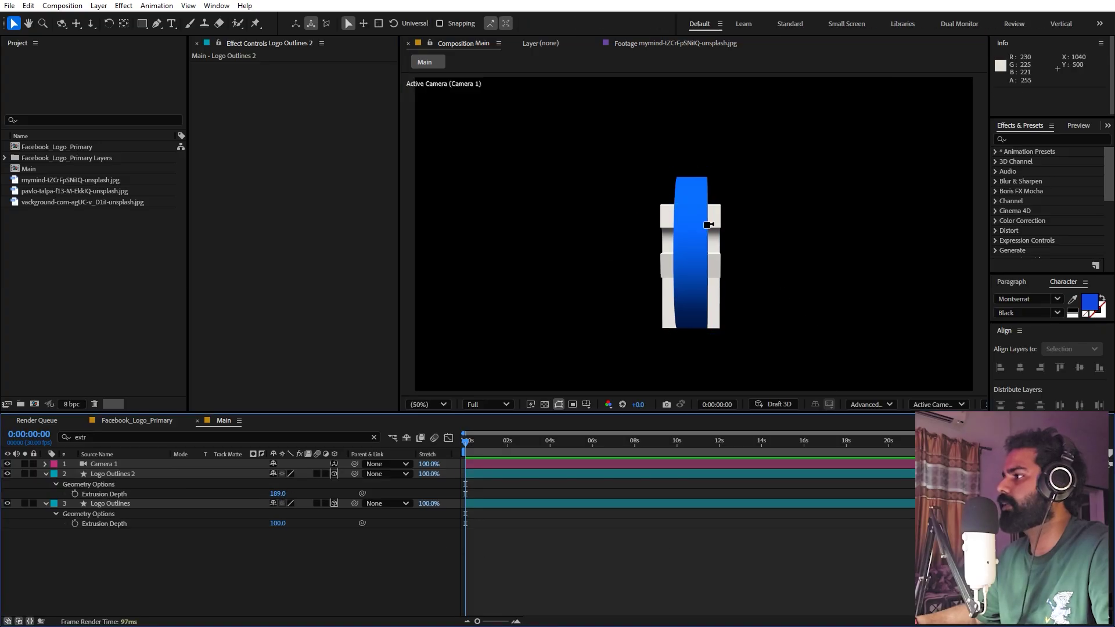
Examine the extruded f and circle from a front three-quarter angle.
left_click_drag(708, 226, 749, 227)
left_click(515, 559)
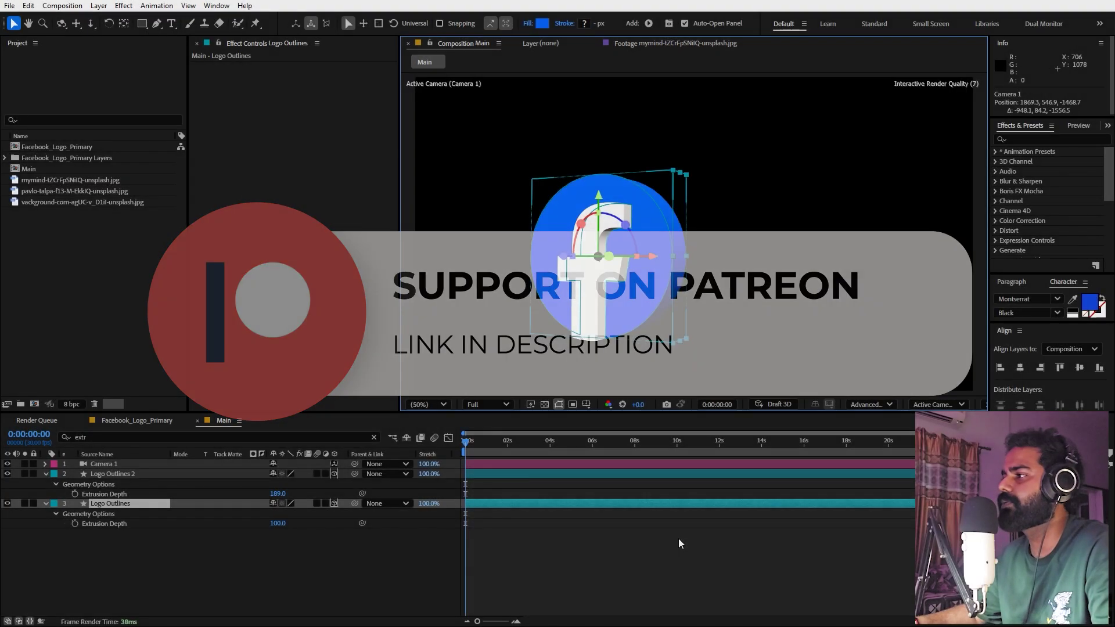
left_click(678, 539)
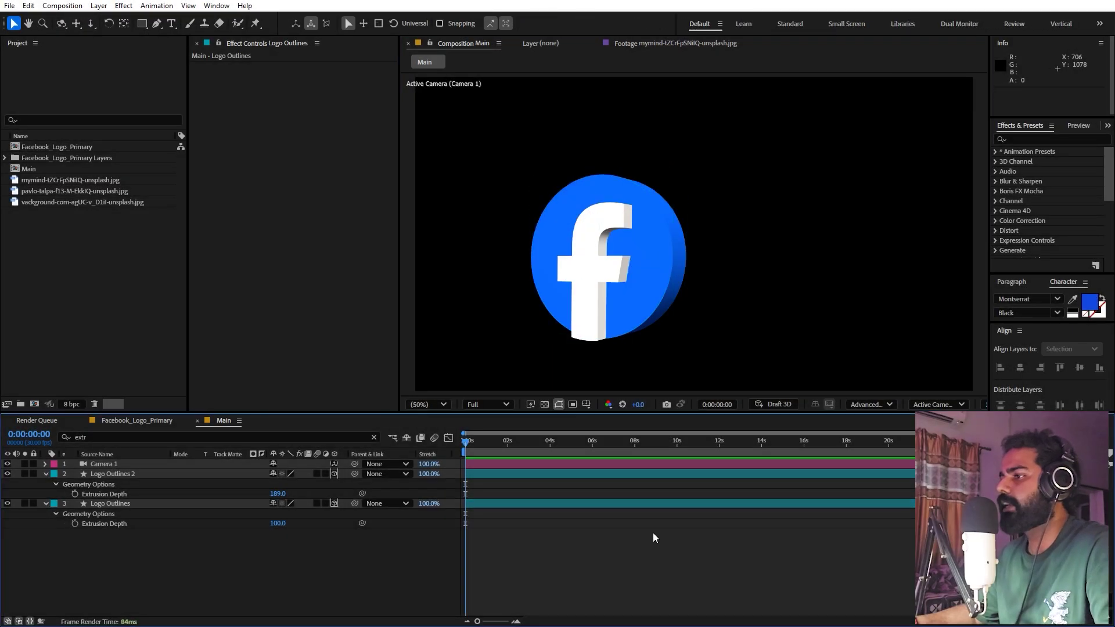
Delete Camera 1 from the Main composition and collapse the properties of Logo Outlines 2.
left_click(113, 464)
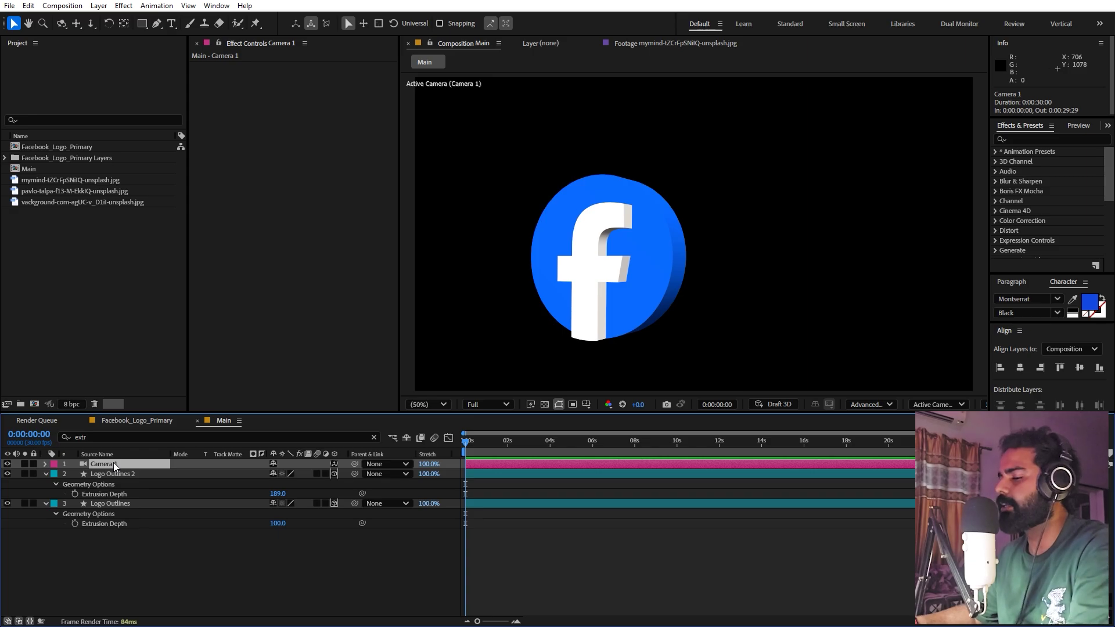
key("Delete")
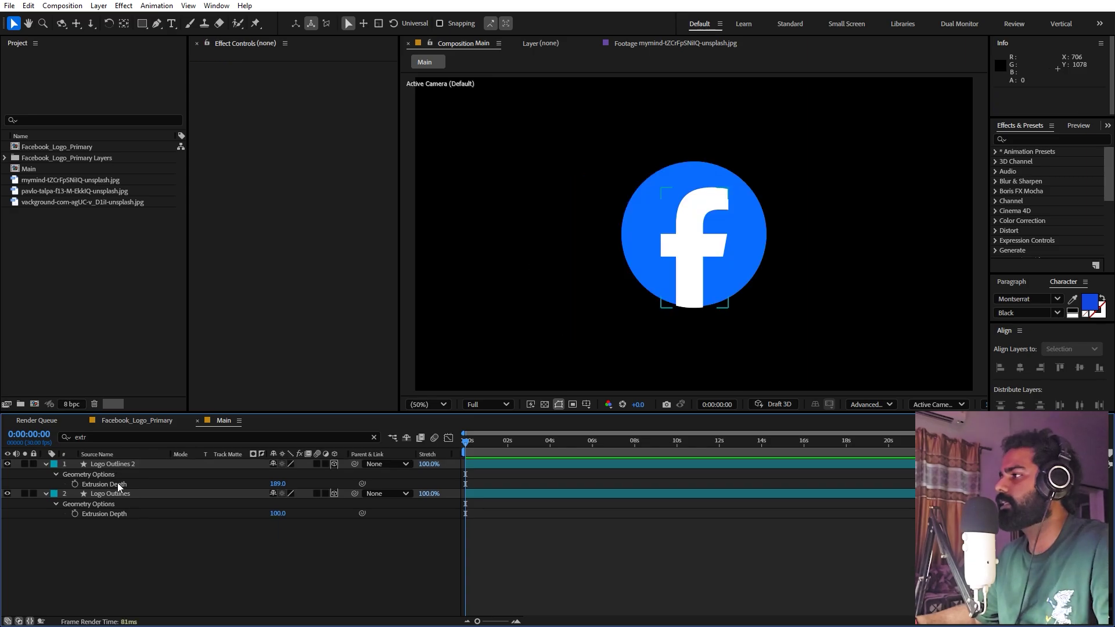
left_click(46, 464)
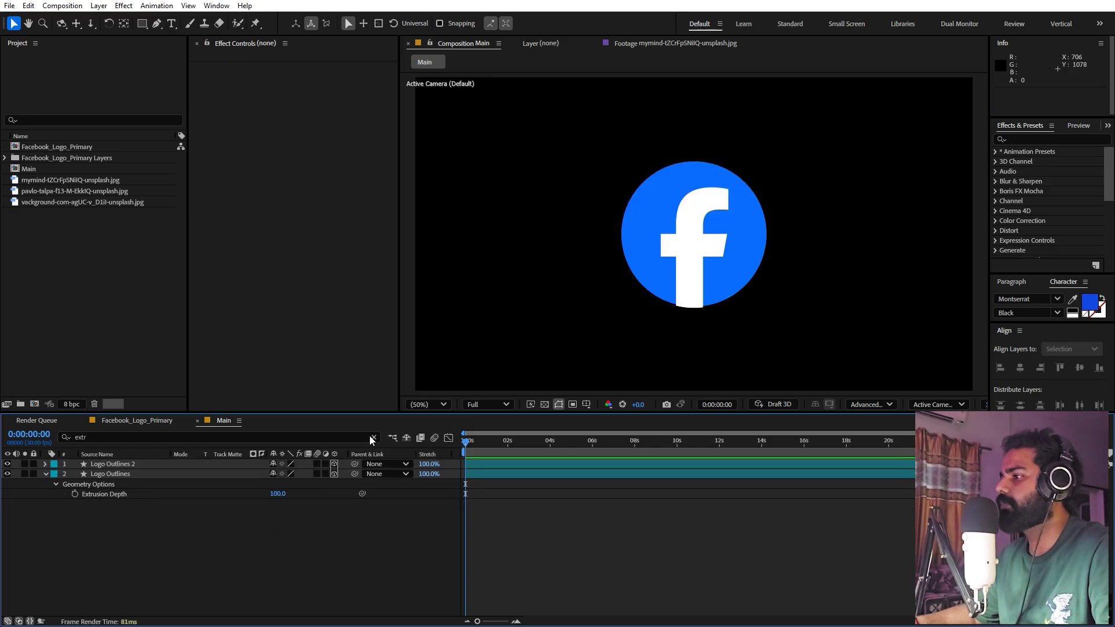
Clear the timeline property search and parent Logo Outlines 2 to Logo Outlines.
left_click(373, 437)
left_click(123, 464)
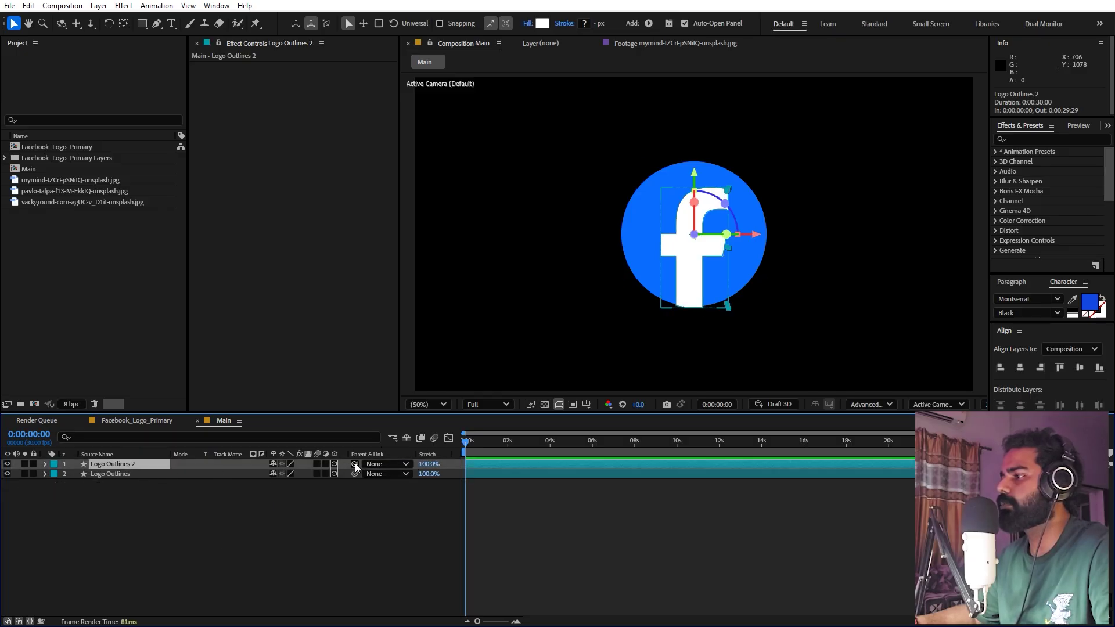
left_click_drag(354, 464, 106, 475)
Test the parenting by rotating Logo Outlines to 53° around Y, and undo the rotation.
left_click(110, 475)
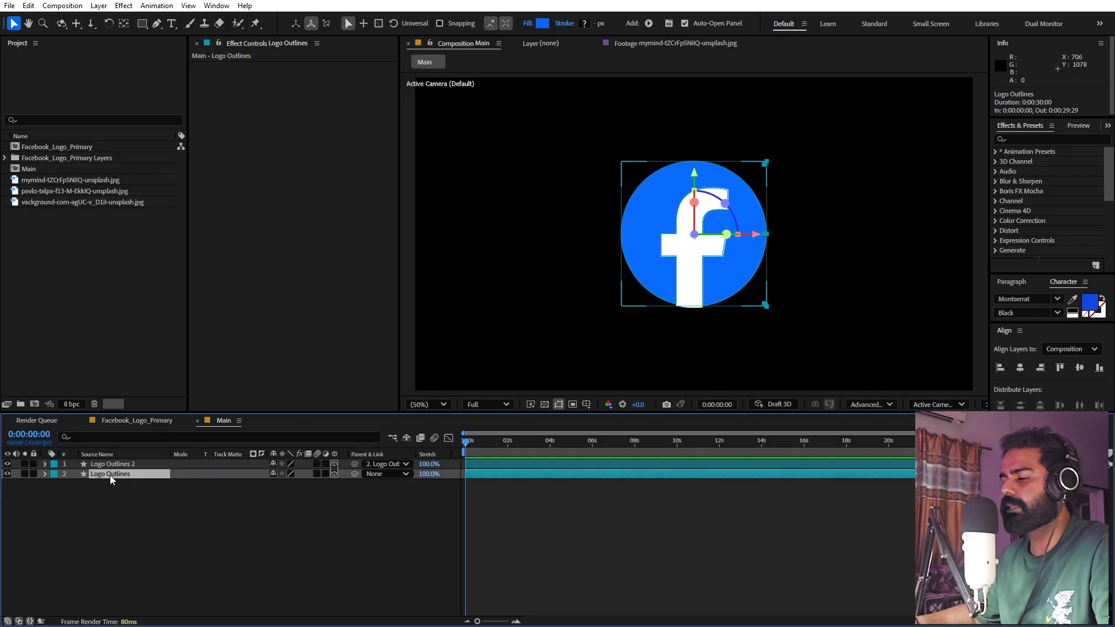
key("r")
left_click_drag(281, 504, 474, 536)
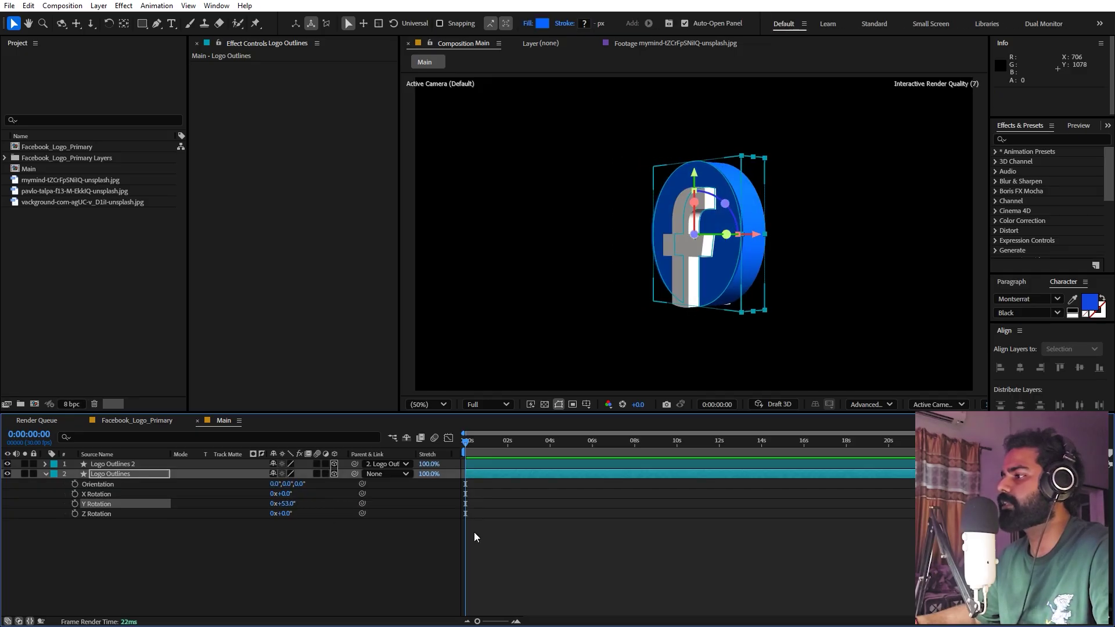
key("ctrl+z")
left_click(137, 475)
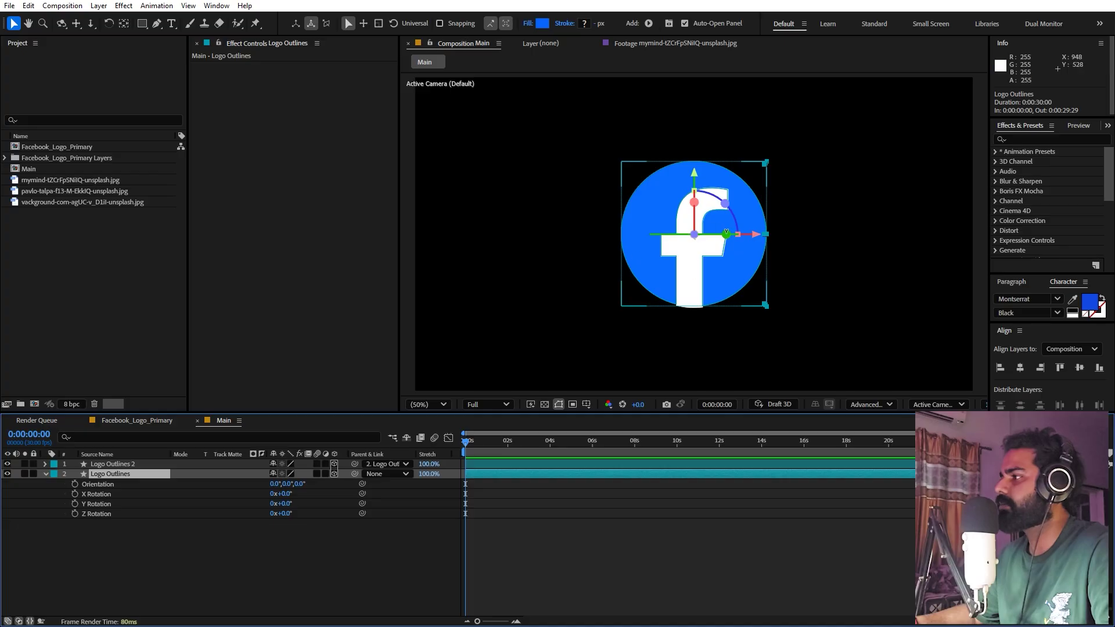
In the Top view, check the pivot of Logo Outlines with a trial Y rotation and move its anchor point to the middle of the circle's depth.
left_click(935, 405)
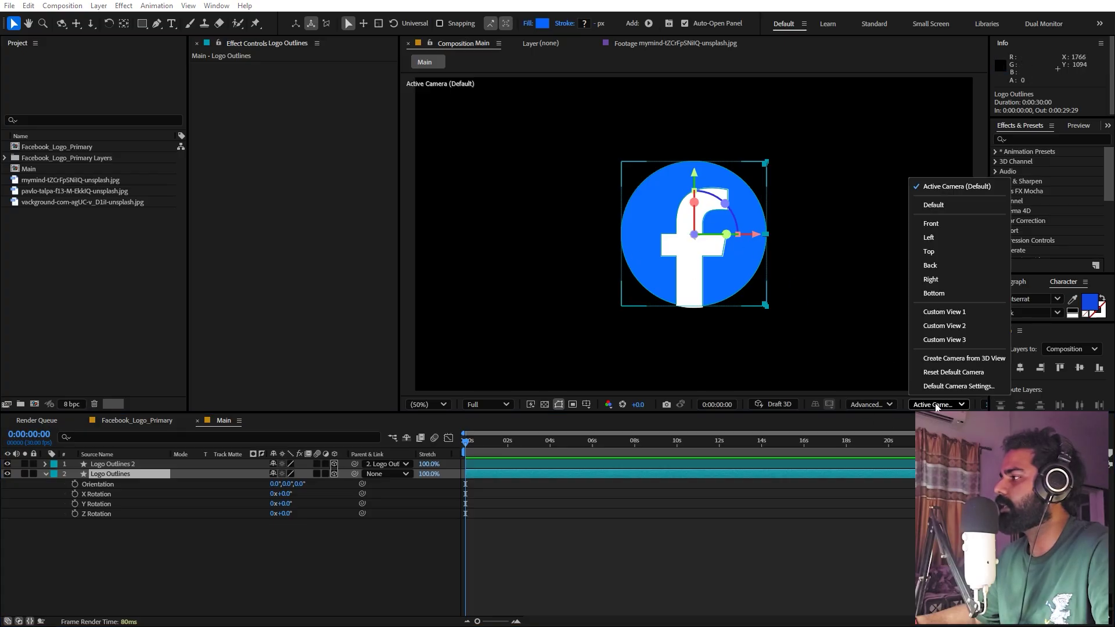
left_click(930, 250)
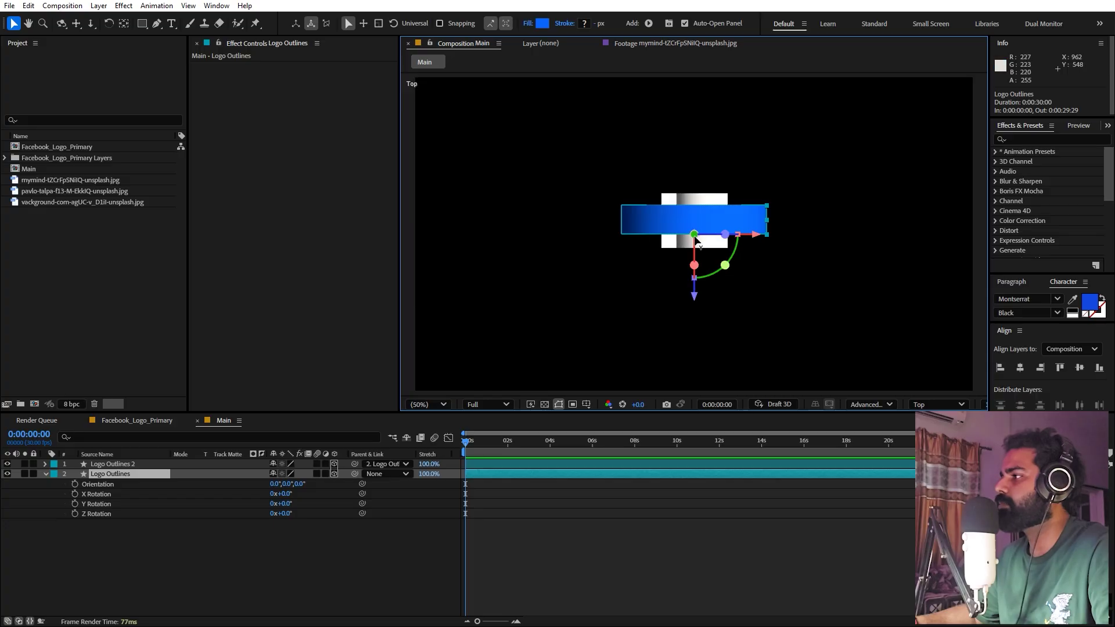
mouse_move(281, 504)
left_mouse_down()
mouse_move(340, 503)
mouse_move(267, 503)
left_mouse_up()
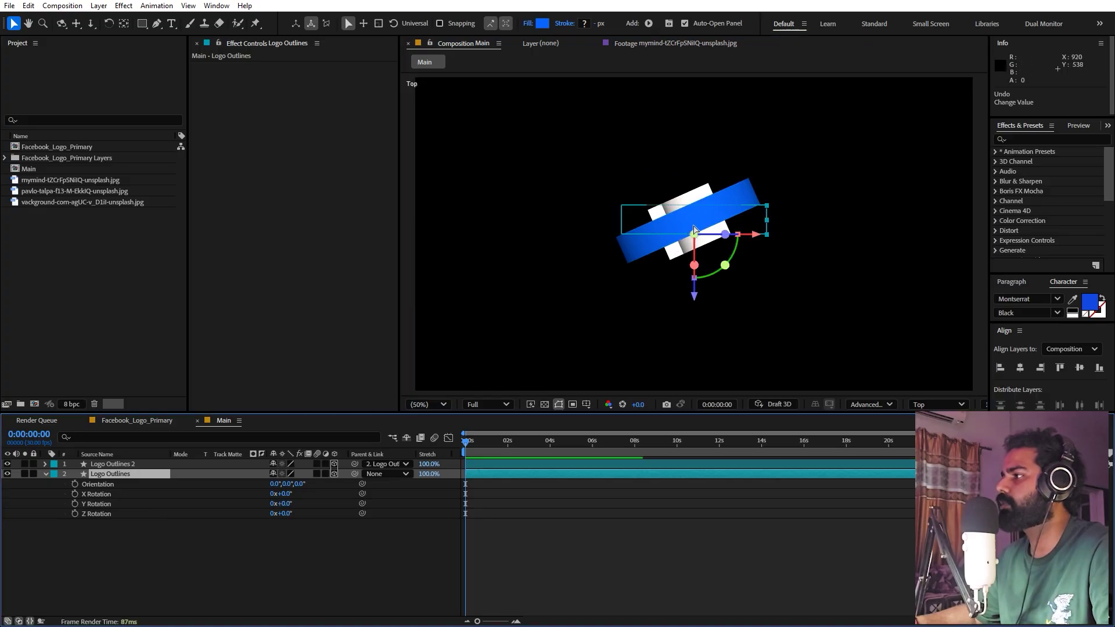
key("ctrl+z")
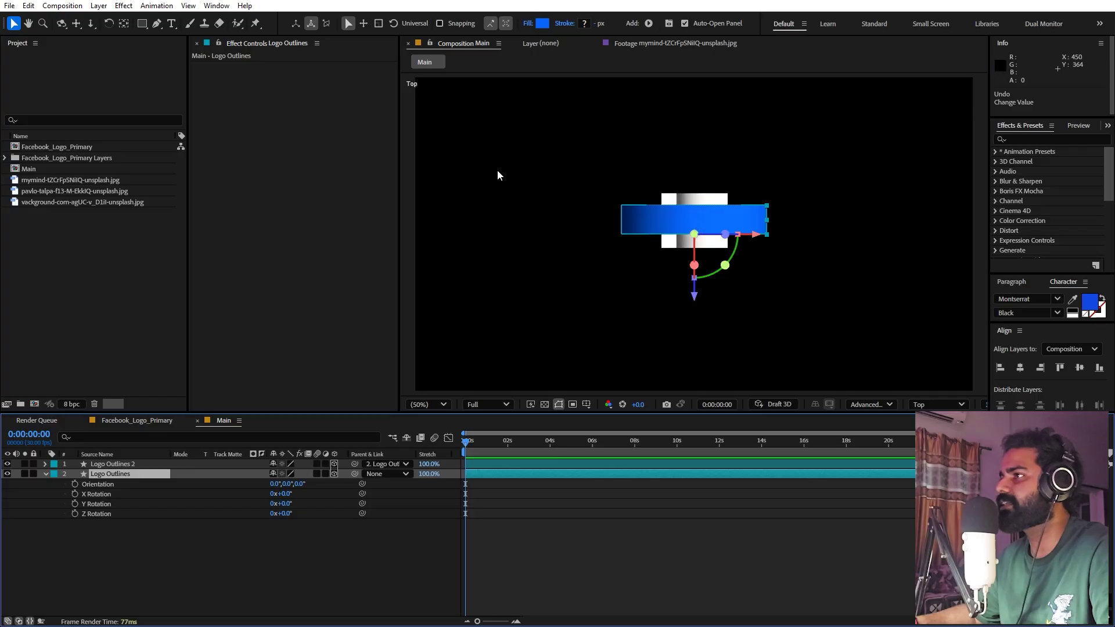
left_click(124, 24)
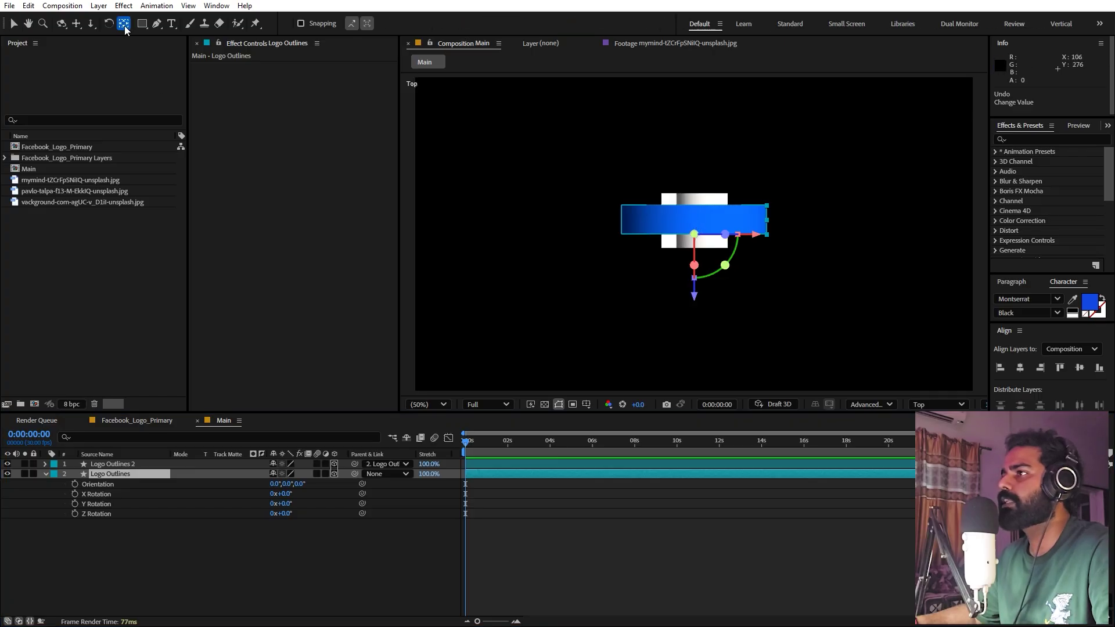
left_click(697, 293)
left_click_drag(697, 285, 697, 282)
Test the Y rotation around the moved anchor point, undo it, and return to the Active Camera view with Logo Outlines collapsed.
mouse_move(281, 504)
left_mouse_down()
mouse_move(349, 496)
mouse_move(221, 497)
mouse_move(261, 498)
left_mouse_up()
key("ctrl+z")
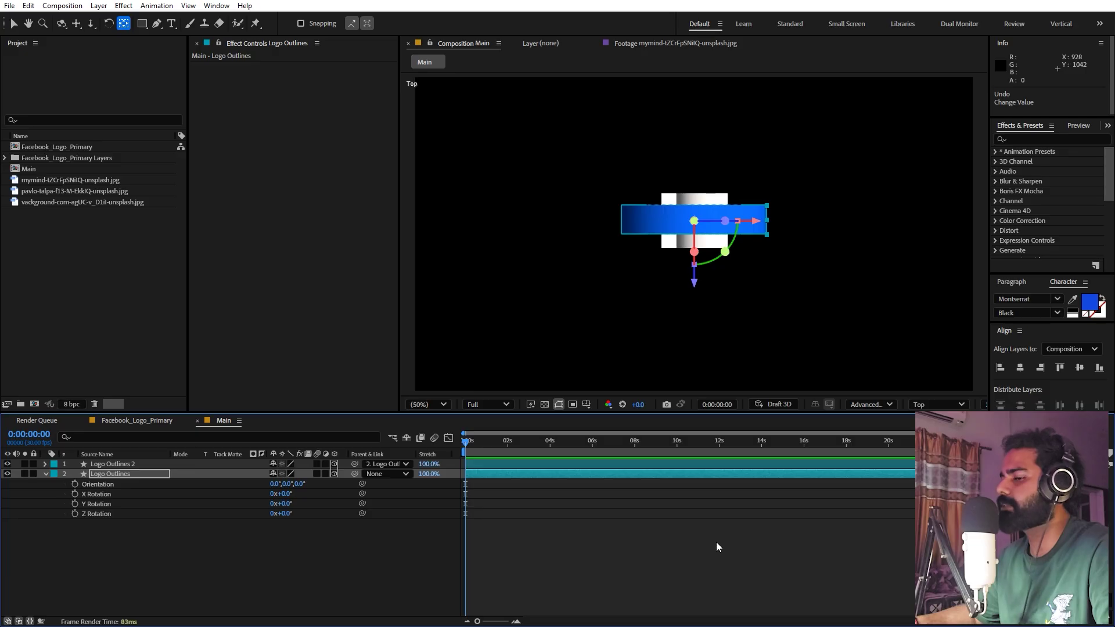
key("v")
left_click(938, 404)
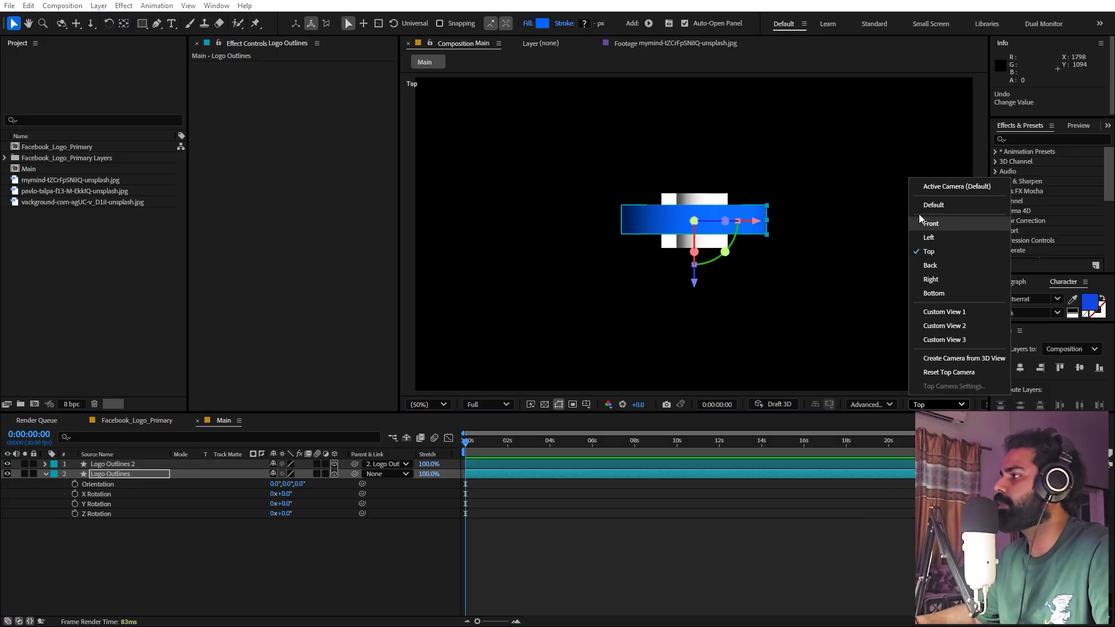
left_click(935, 187)
left_click(429, 582)
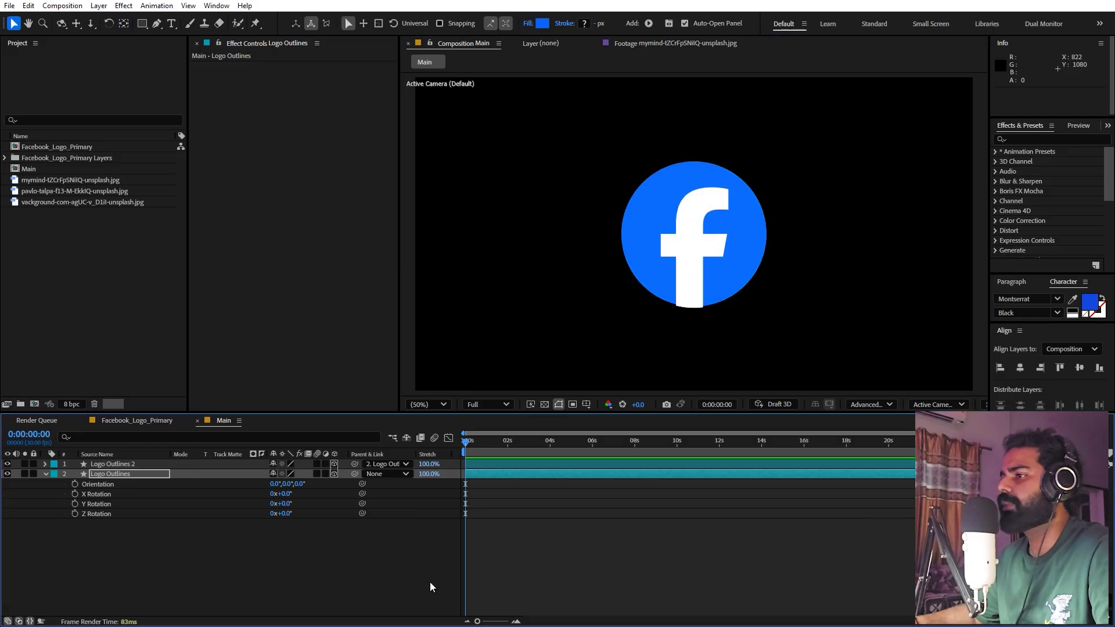
left_click(45, 474)
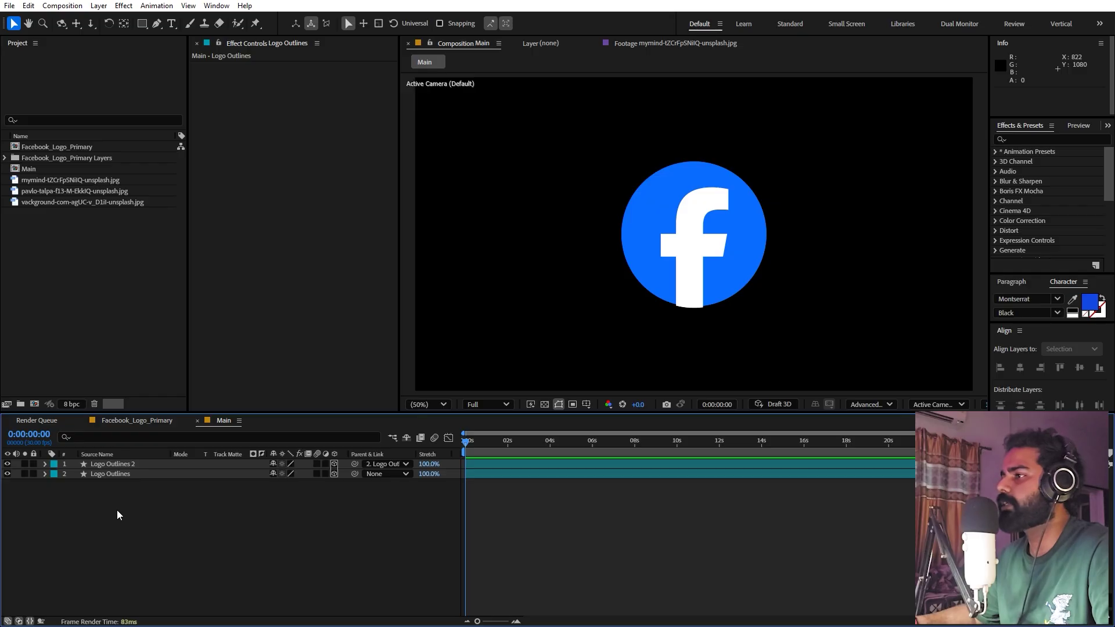
Add a two-node camera named Camera 1 with a 36 mm focal length to the Main composition.
left_click(98, 5)
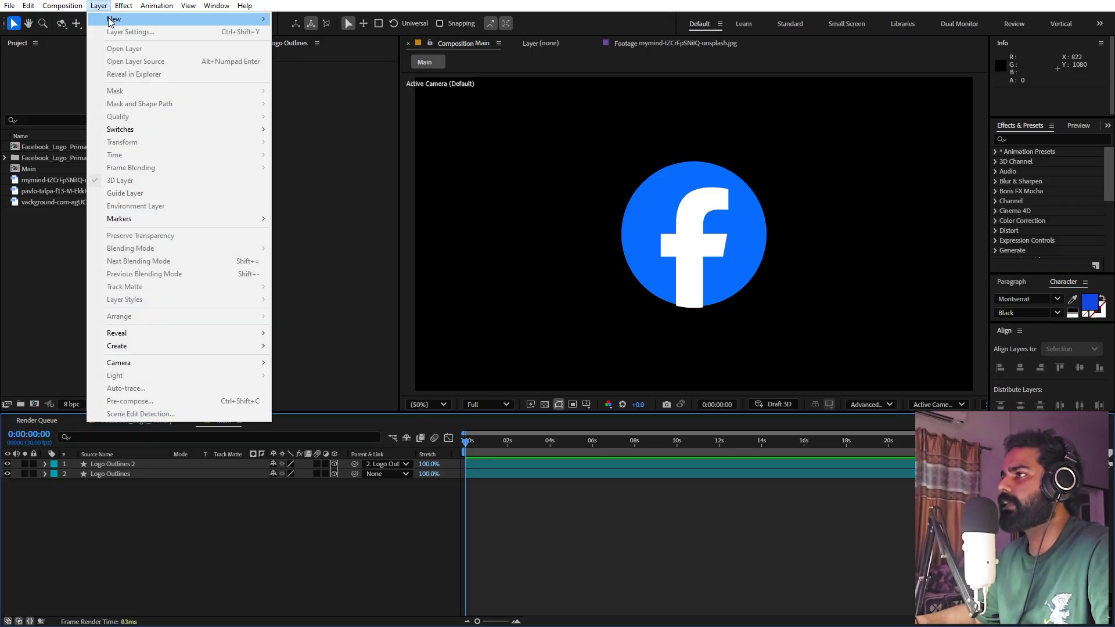
mouse_move(116, 18)
left_click(303, 58)
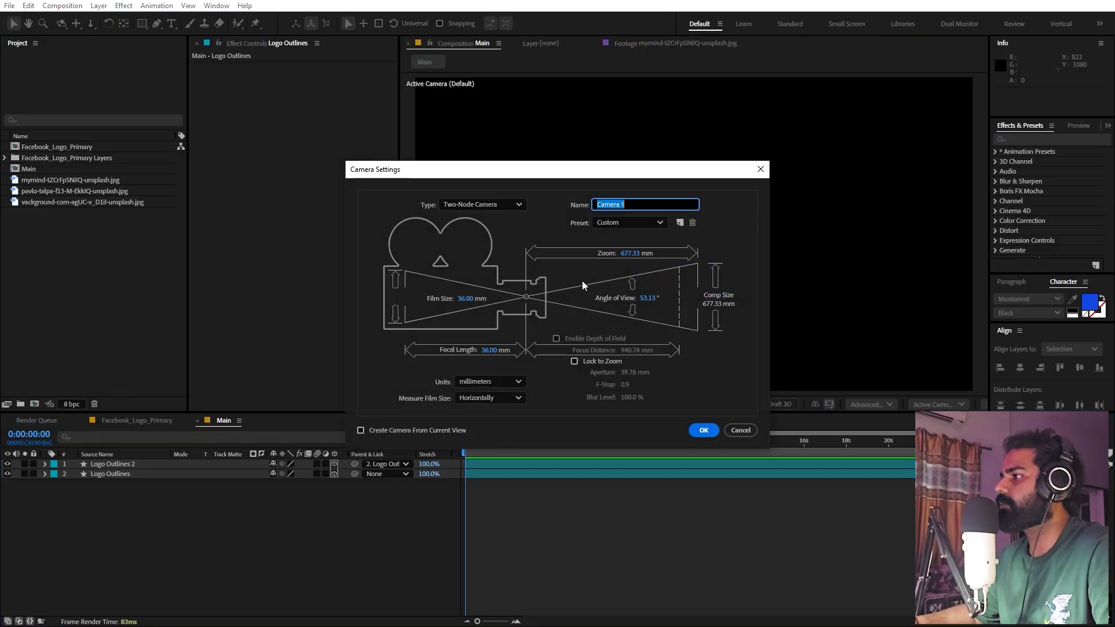
left_click(705, 428)
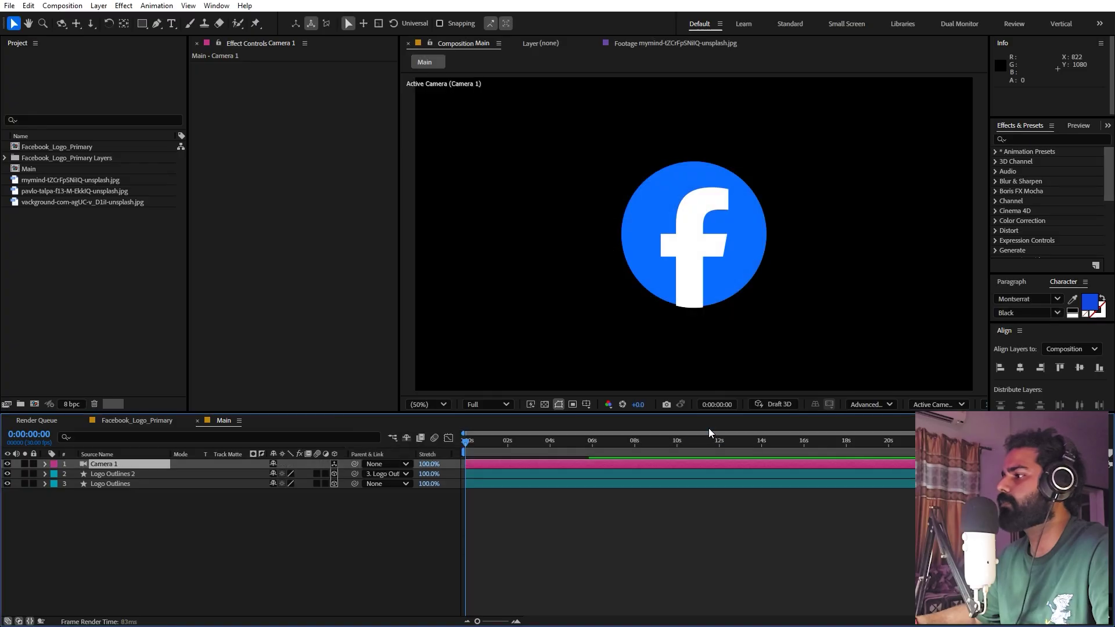
Add an Environment light with 50% intensity and 100% shadow darkness, casting shadows, and collapse its properties.
left_click(132, 556)
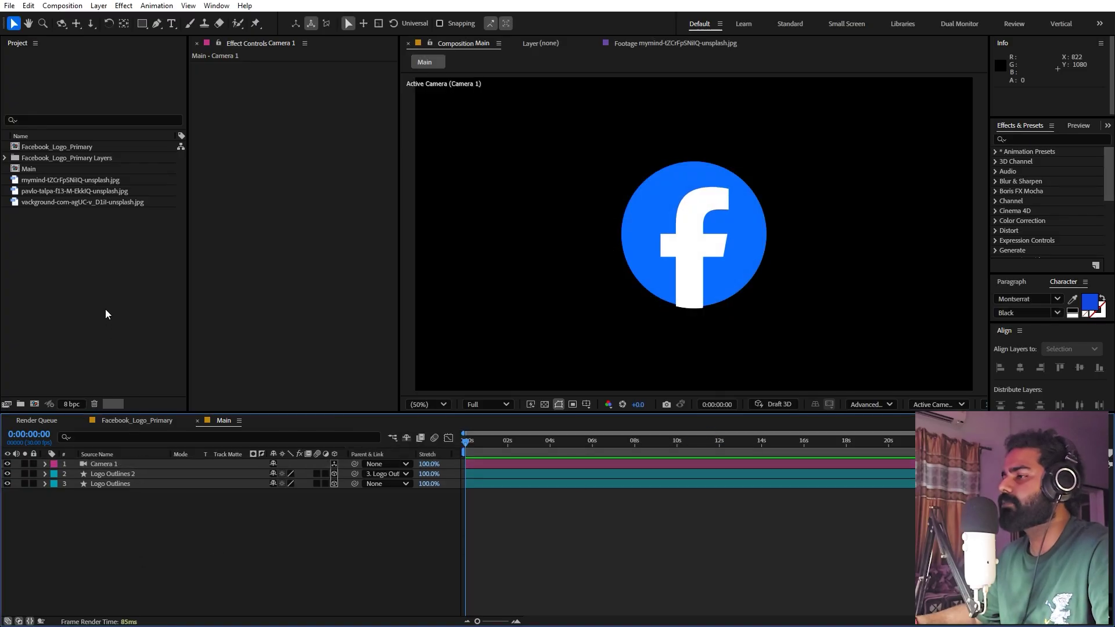
right_click(131, 557)
mouse_move(193, 409)
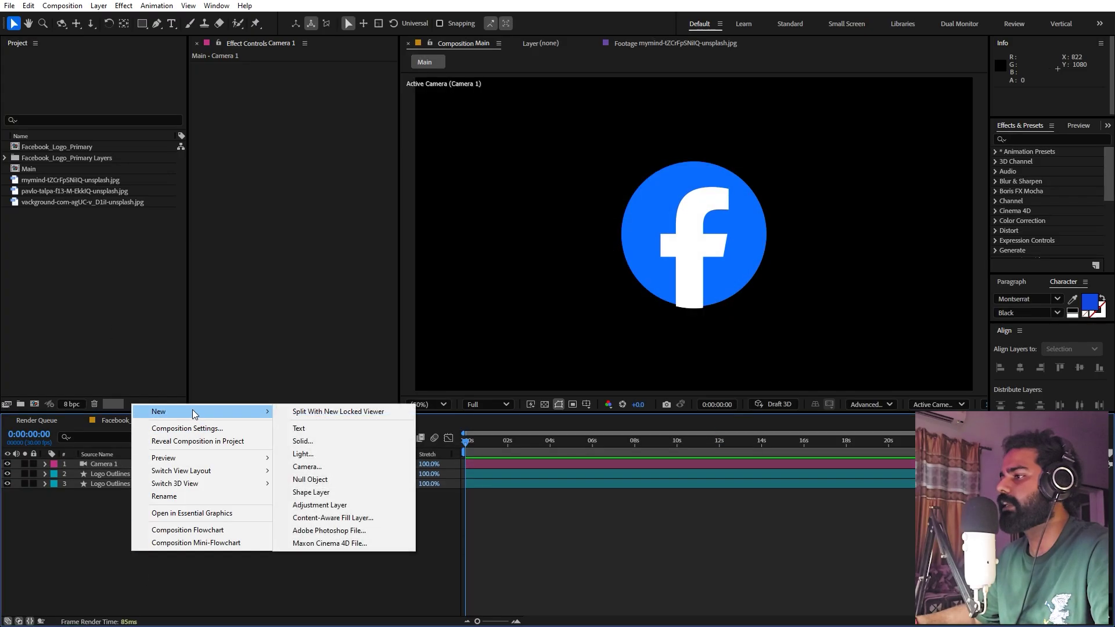
left_click(307, 458)
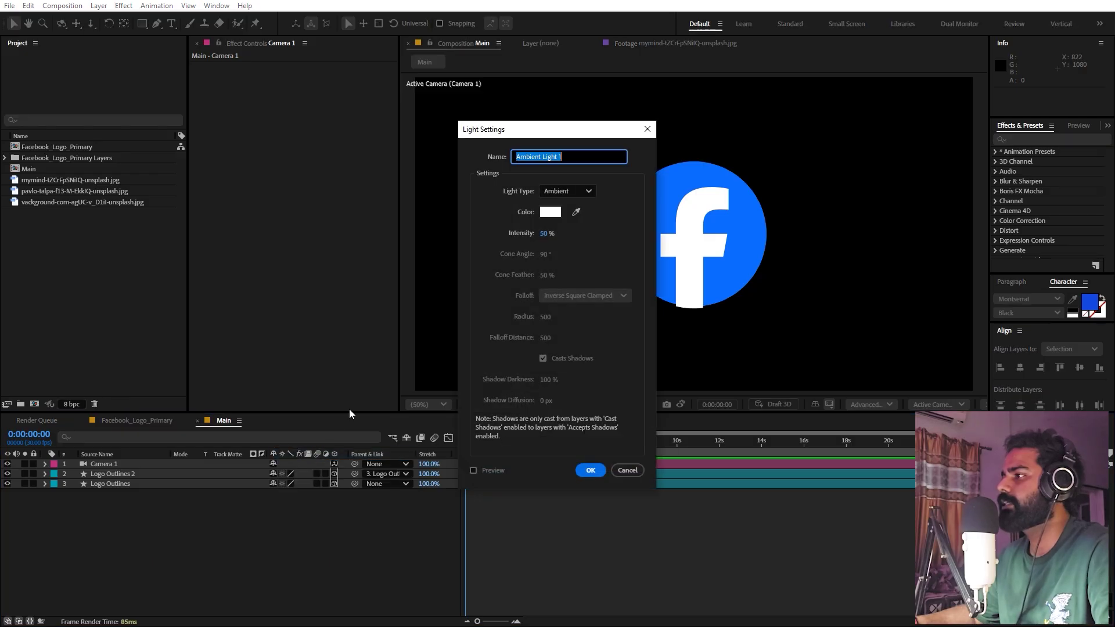
left_click(564, 191)
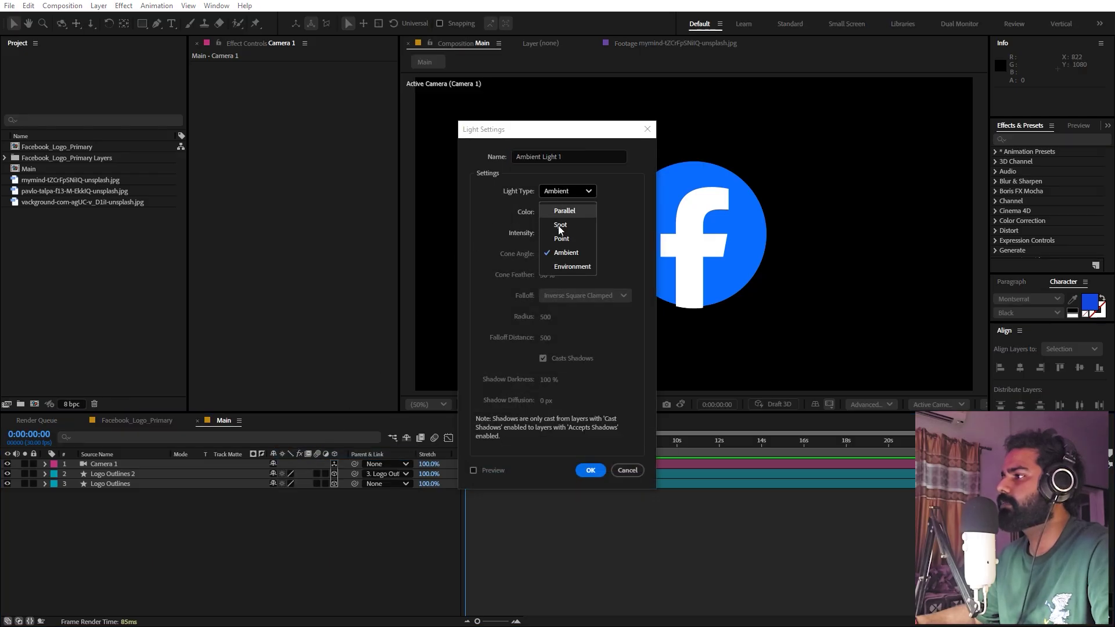
left_click(561, 267)
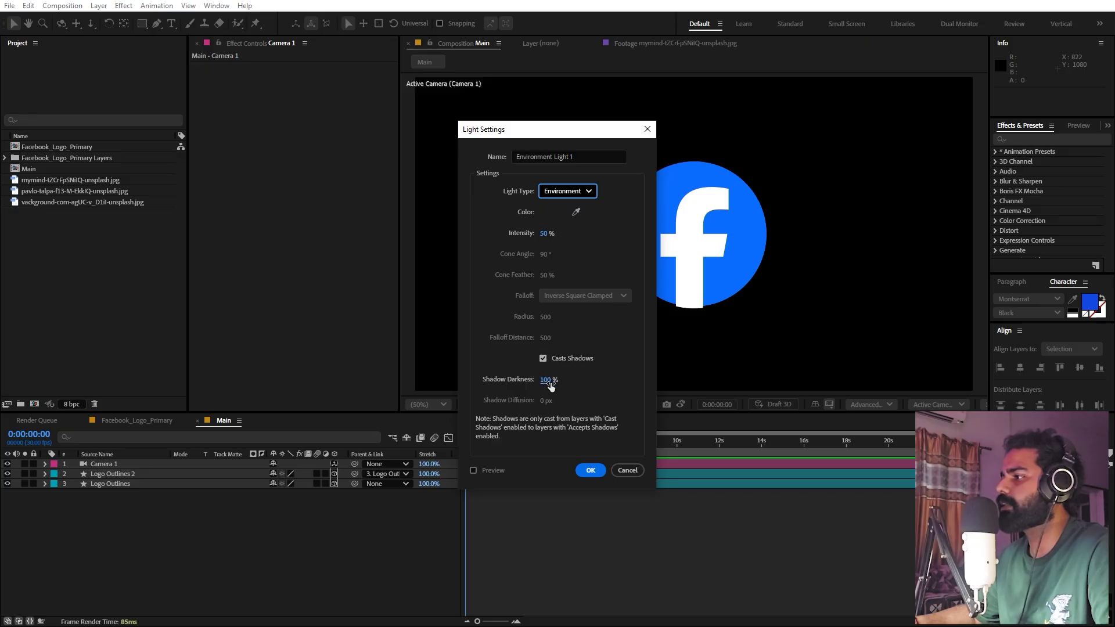
left_click(590, 470)
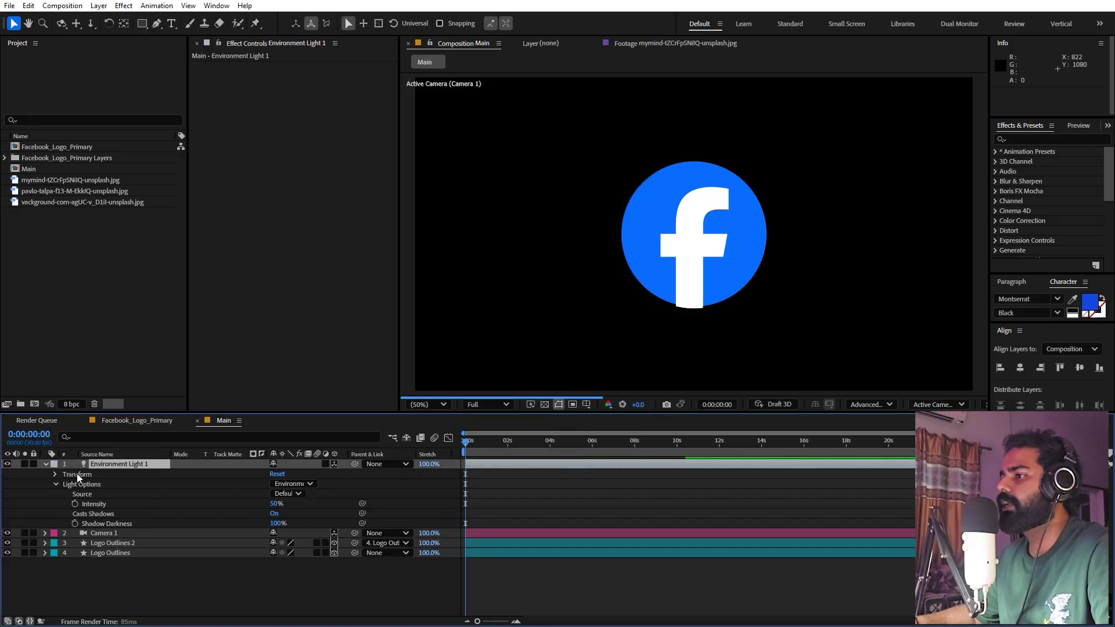
left_click(45, 464)
left_click(282, 539)
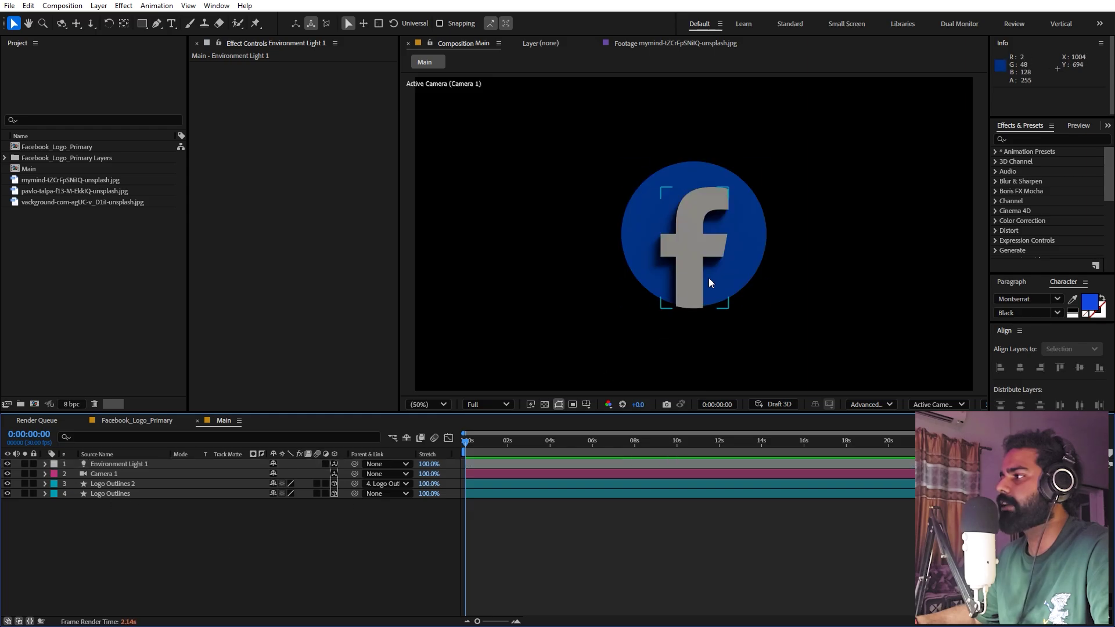
Preview the imported images and place vackground-com-agUC-v_D1iI-unsplash.jpg beneath the logo layers in the Main composition.
left_click(86, 276)
left_click(56, 183)
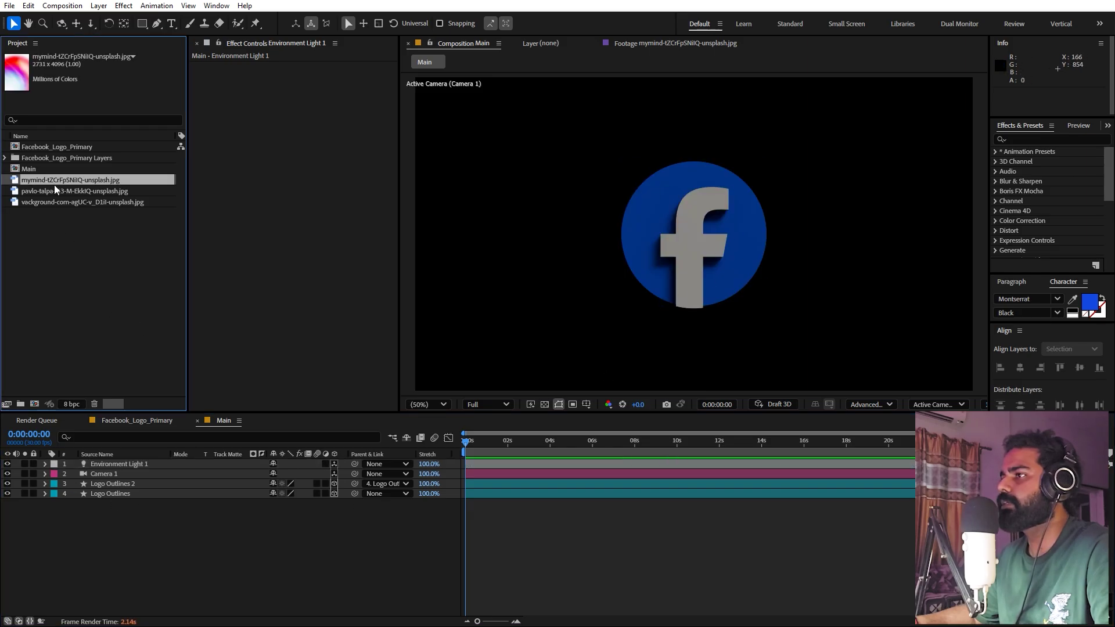
left_click(69, 194)
left_click(77, 201)
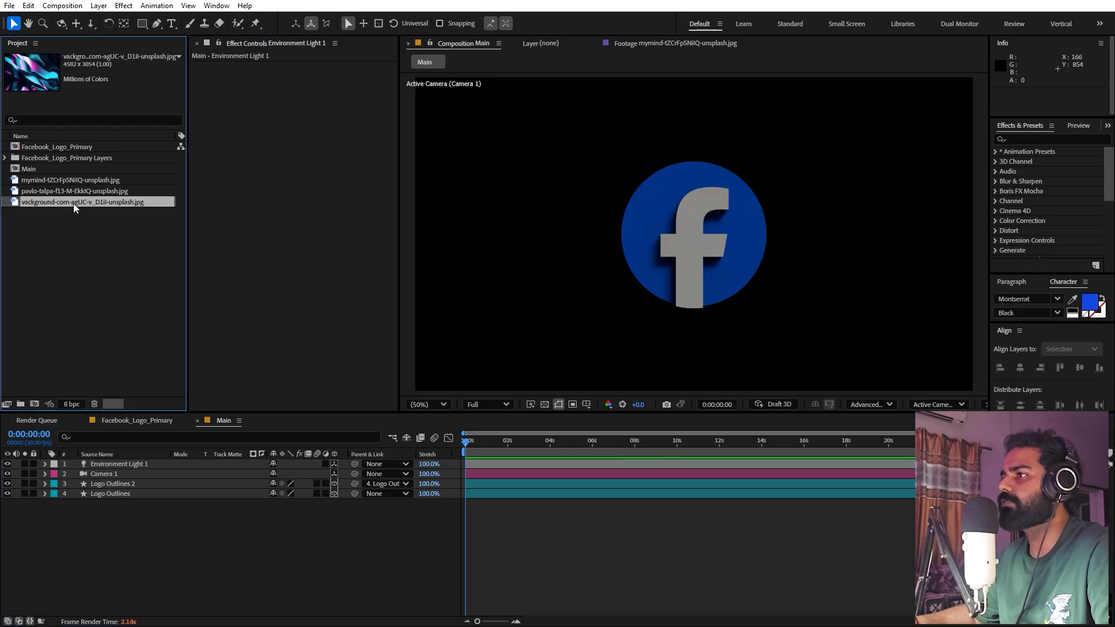
left_click_drag(74, 203, 172, 548)
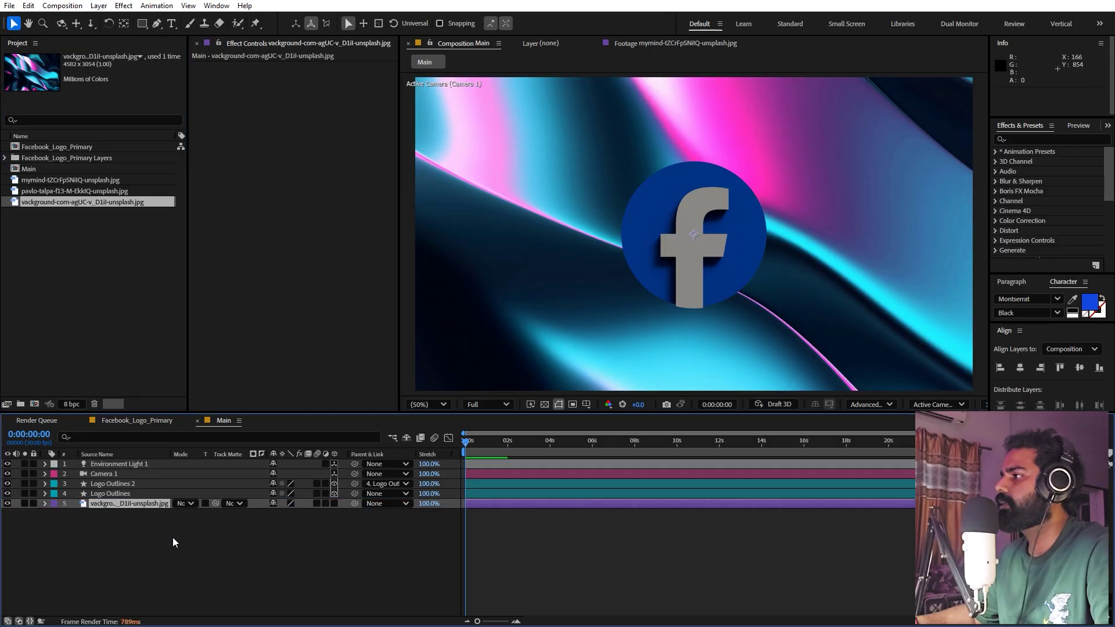
Scale the vackground image layer down to about 44% so it roughly fits the composition frame.
scroll(638, 333, "down", 4)
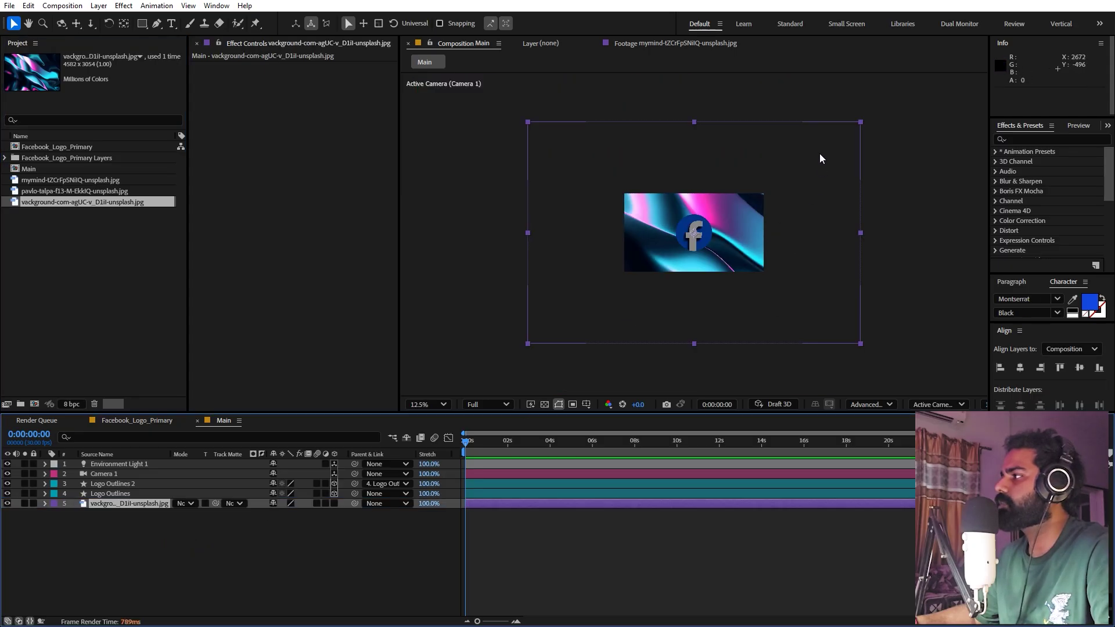
left_click_drag(858, 121, 768, 184)
scroll(768, 184, "up", 4)
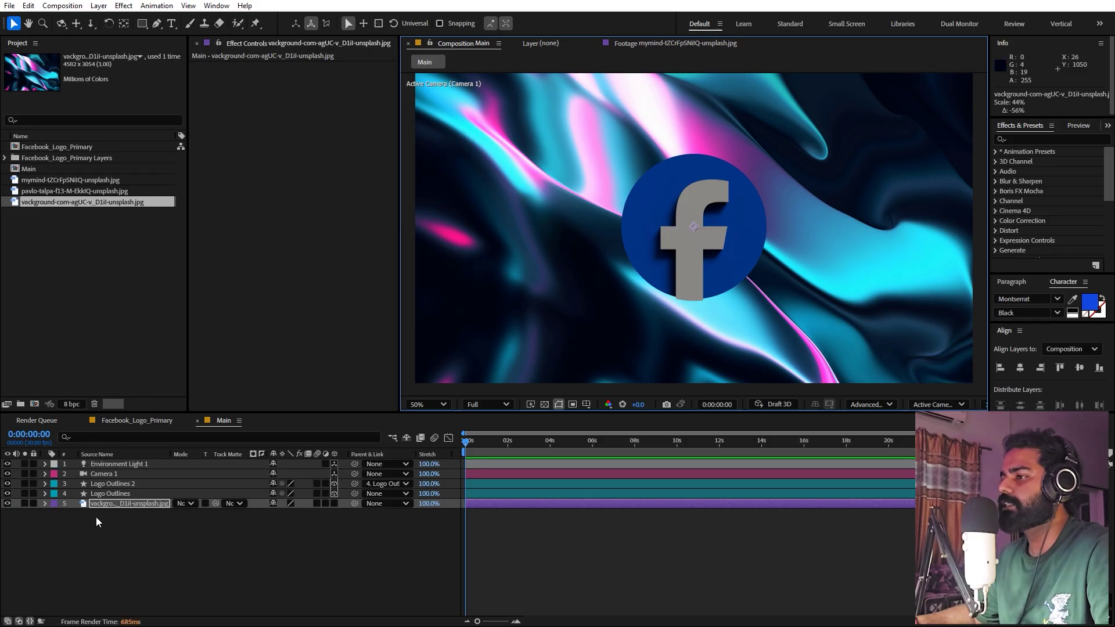
Use vackground-com-agUC-v_D1iI-unsplash.jpg as the Source of Environment Light 1 and raise its Intensity to 248%.
left_click(110, 464)
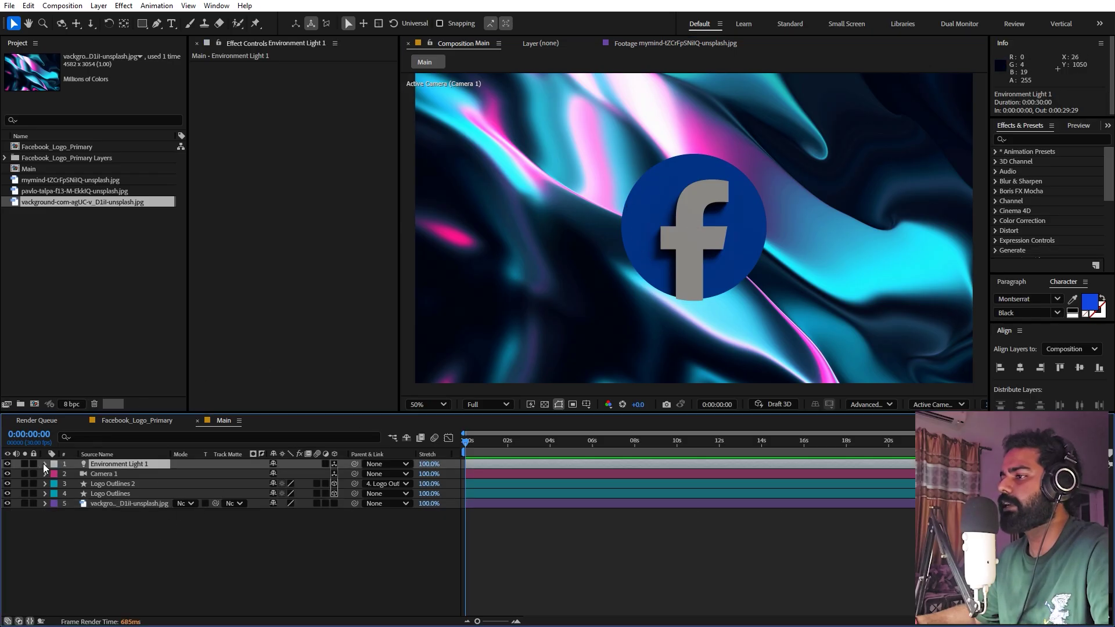
left_click(45, 464)
left_click(285, 493)
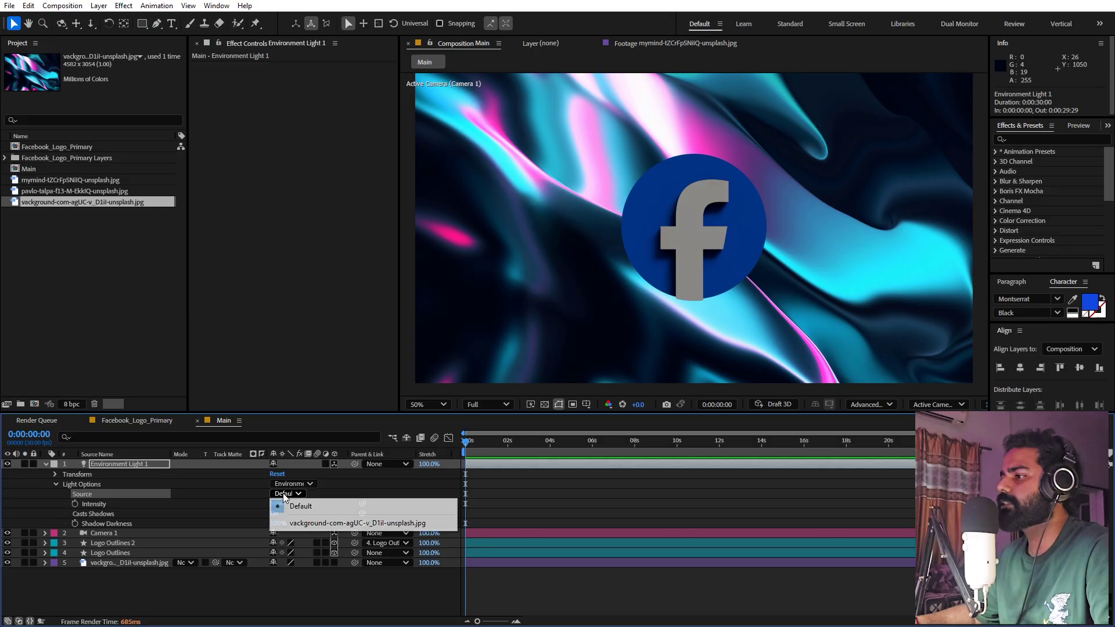
left_click(328, 524)
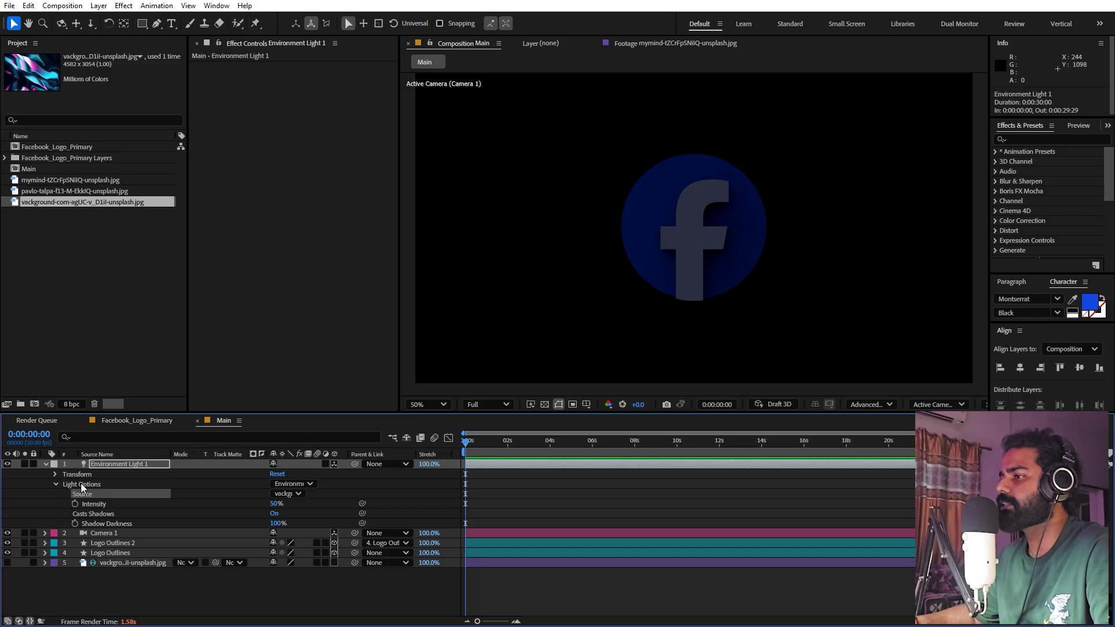
left_click(117, 463)
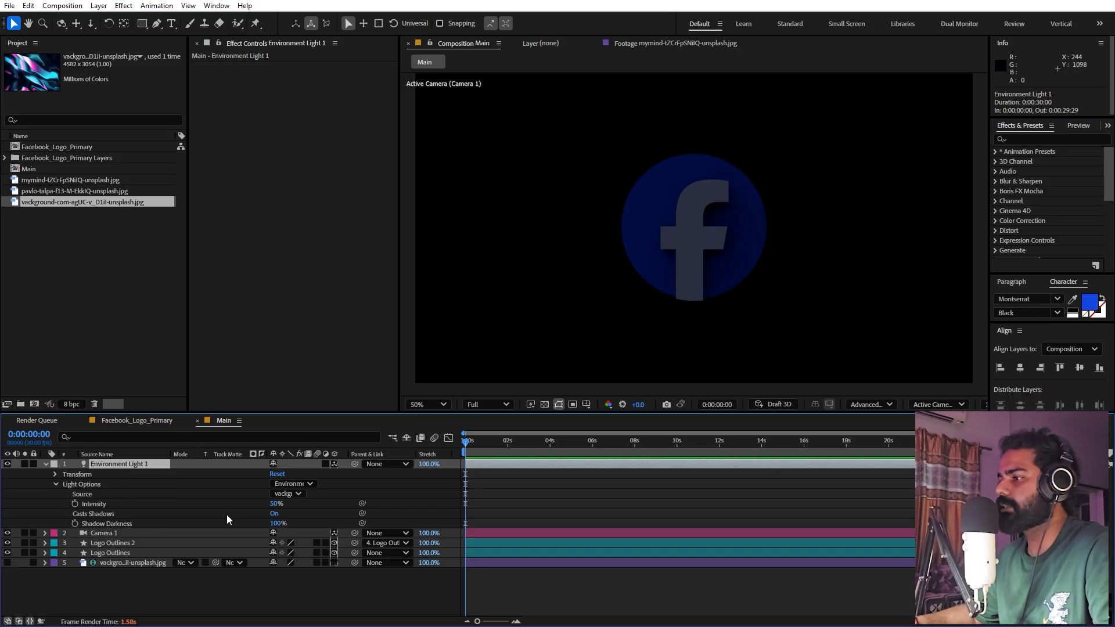
left_click_drag(272, 505, 384, 502)
Try an X rotation on Environment Light 1, undo it, and set its Y Rotation to 1x+71°.
left_click(138, 463)
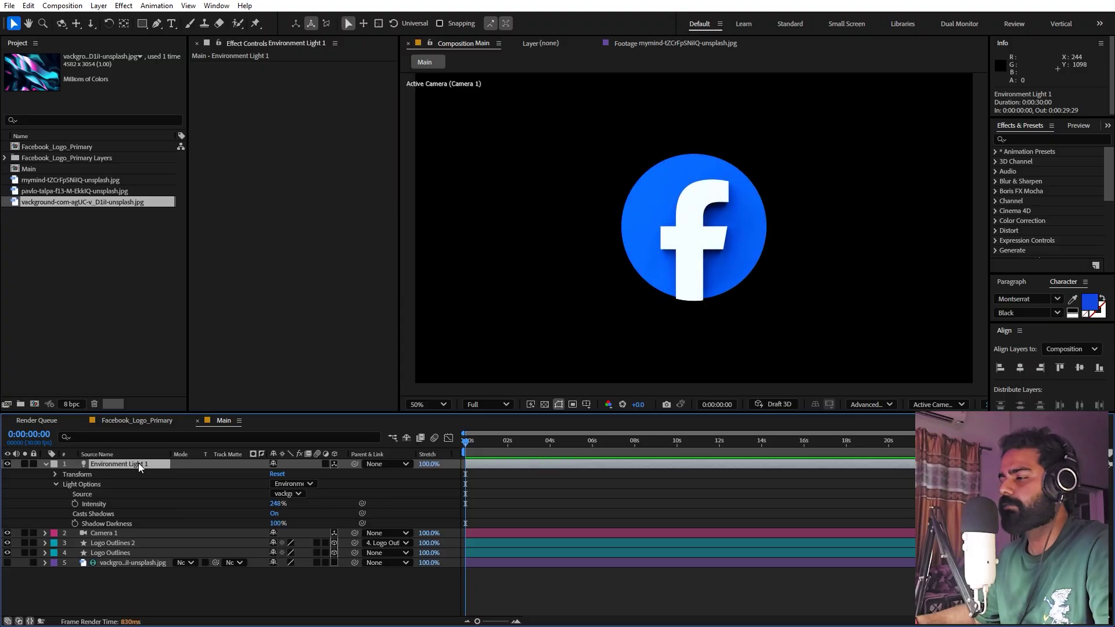
key("r")
left_click_drag(280, 476, 473, 467)
key("ctrl+z")
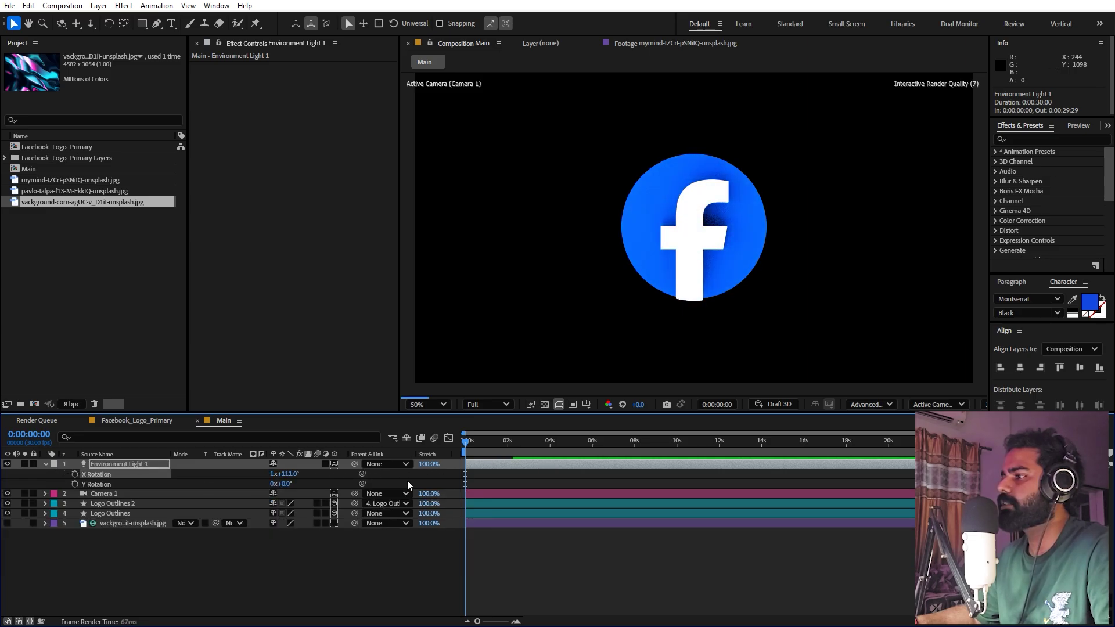
left_click_drag(290, 485, 524, 476)
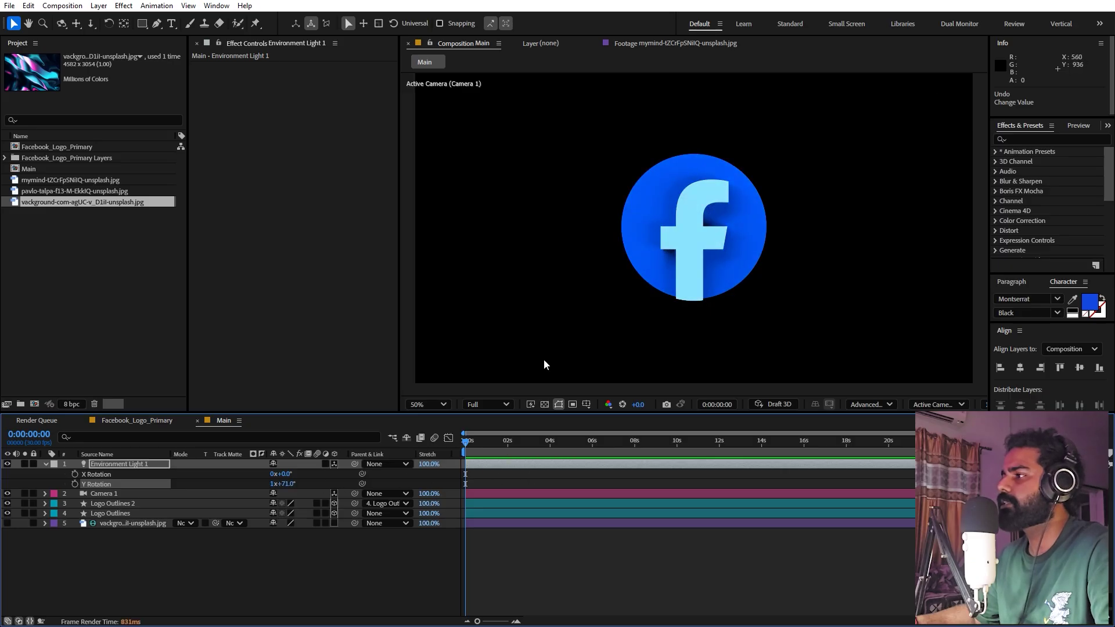
Undo the Y Rotation change on Environment Light 1 and reveal the Material Options of the Logo Outlines layer.
key("ctrl+z")
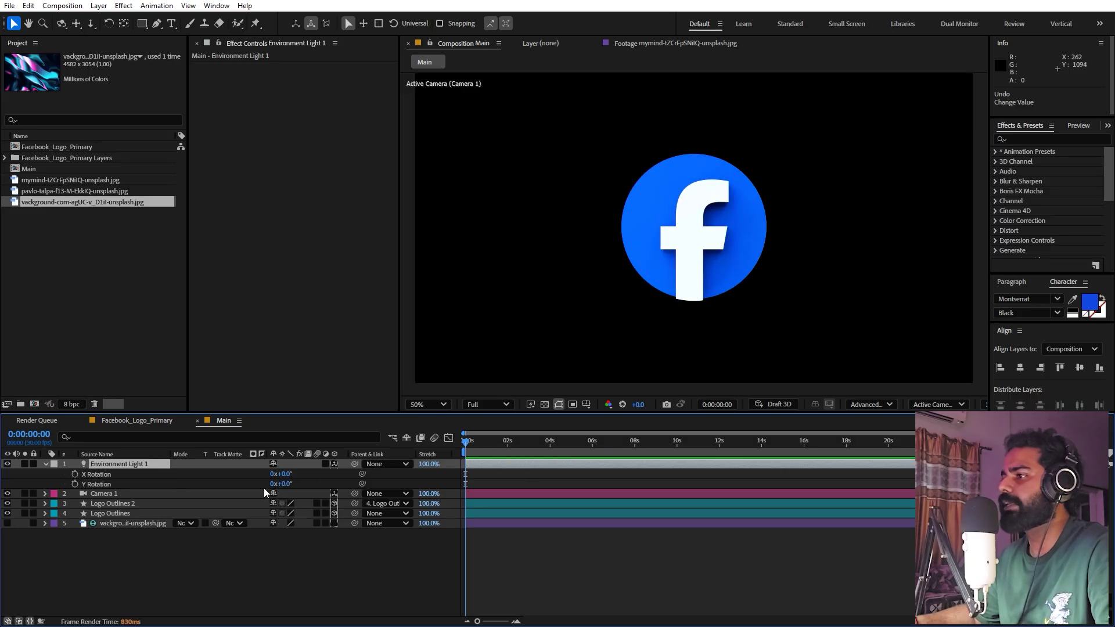
left_click(115, 515)
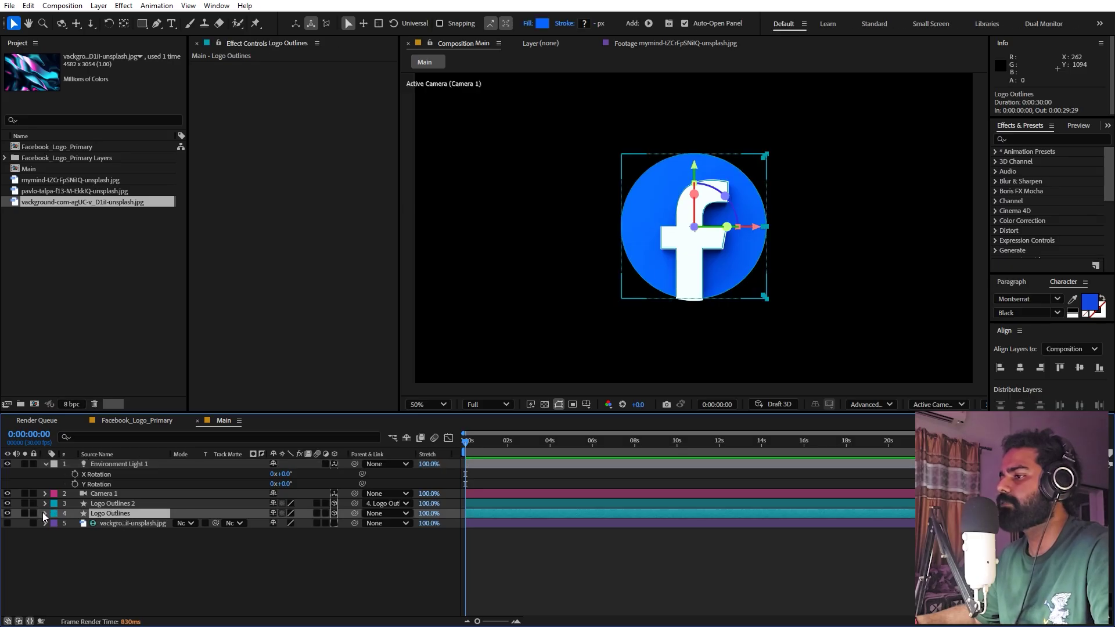
left_click(45, 514)
left_click(56, 533)
scroll(52, 541, "down", 1)
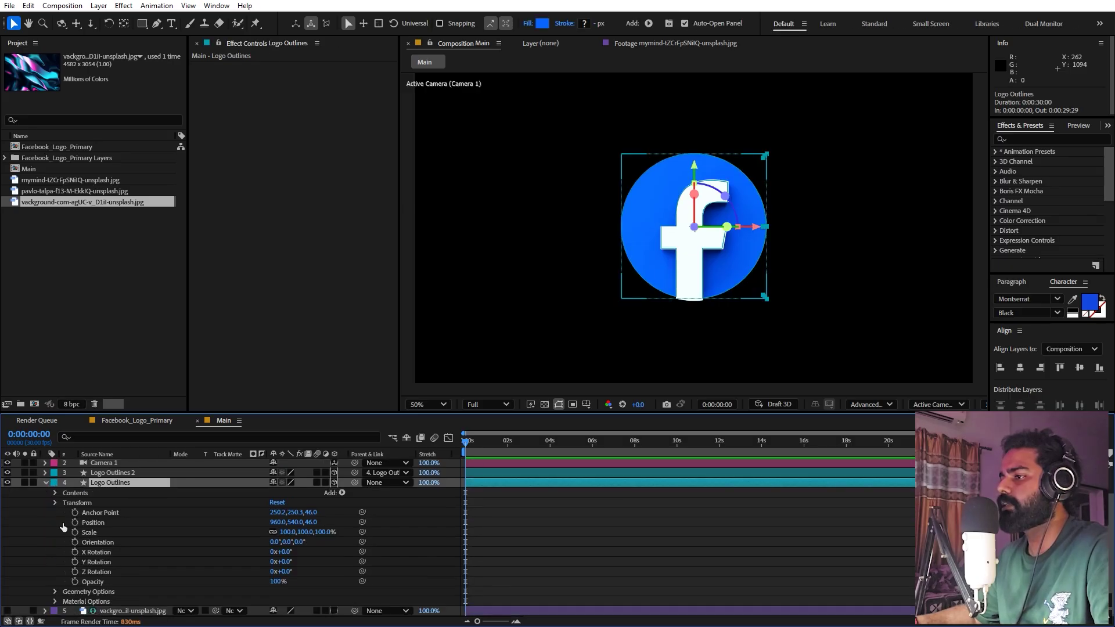
left_click(55, 502)
left_click(86, 554)
left_click(55, 554)
scroll(44, 560, "down", 1)
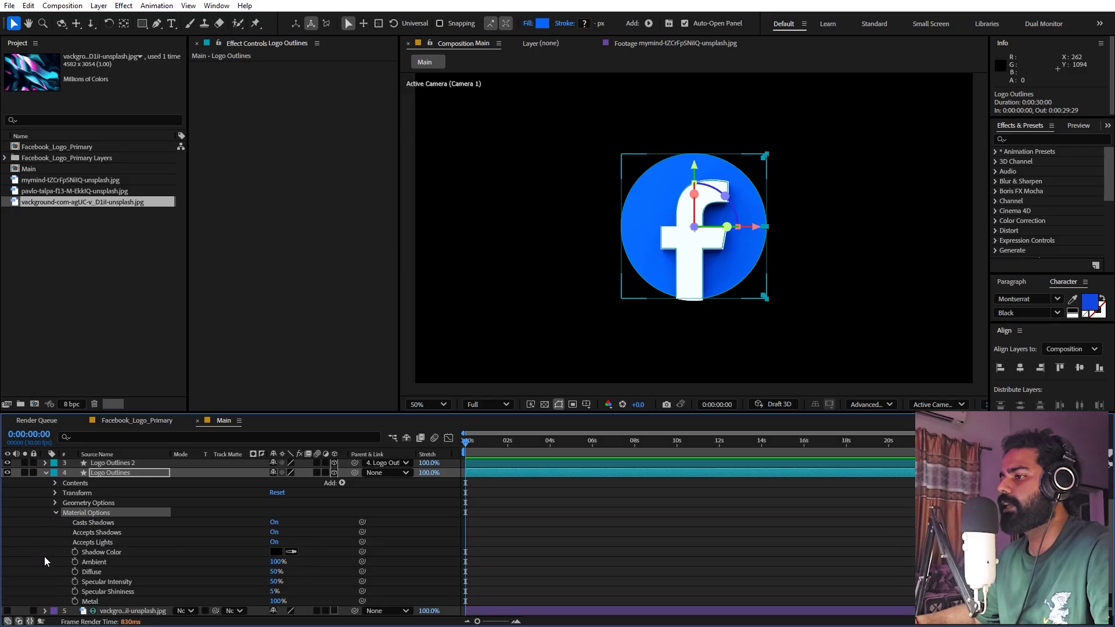
Set the Logo Outlines layer's Specular Shininess to 88% and its Metal to 72%.
left_click(113, 591)
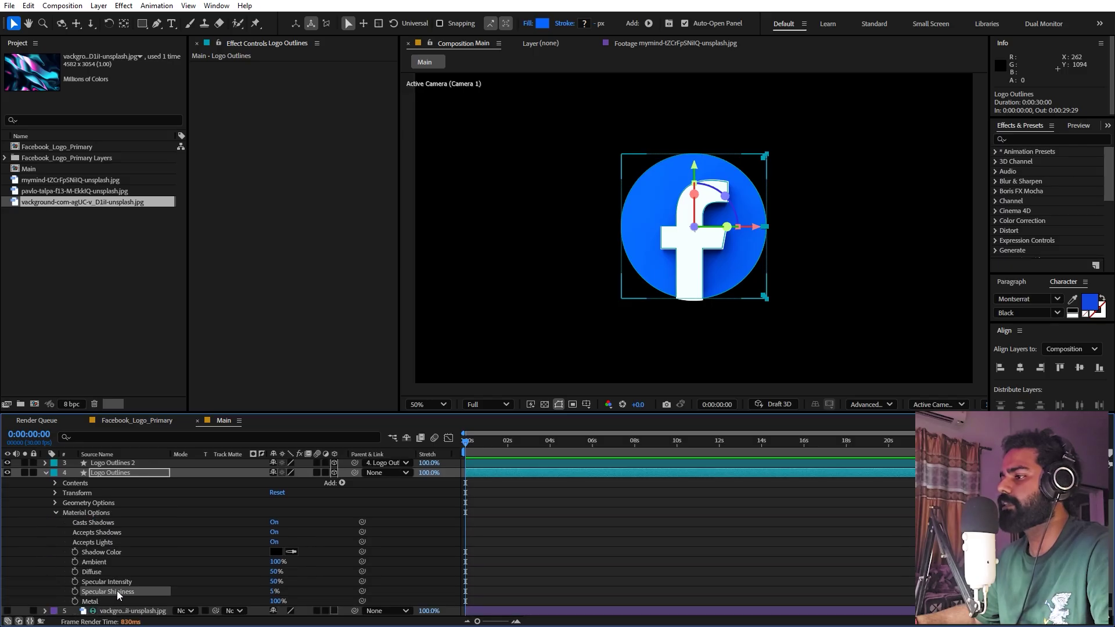
left_click(272, 591)
type("80")
key("Return")
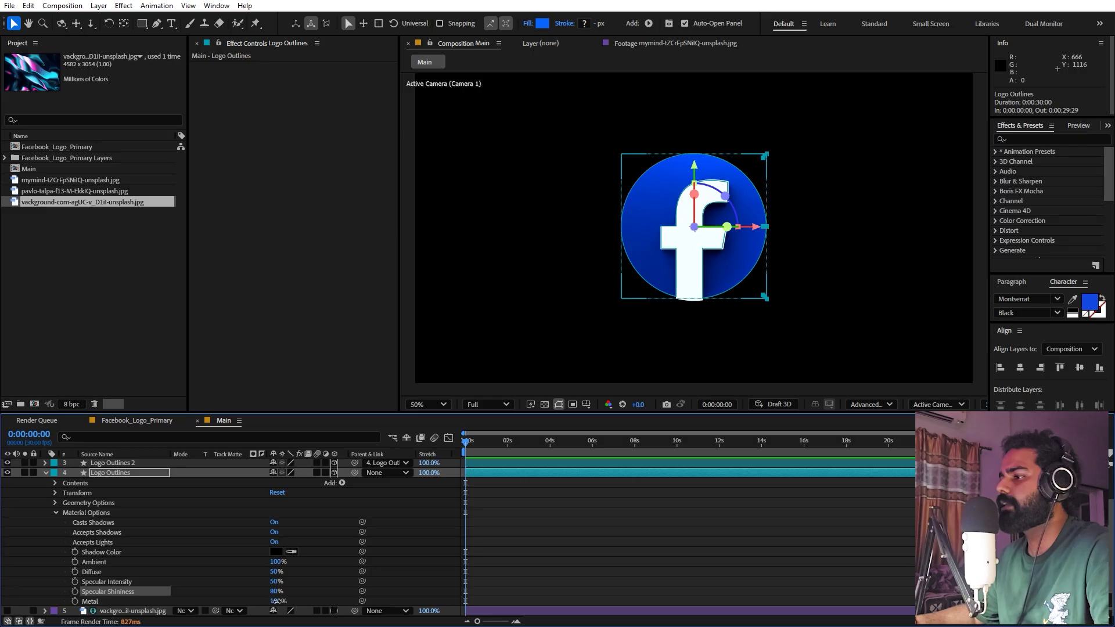
left_click_drag(276, 601, 261, 605)
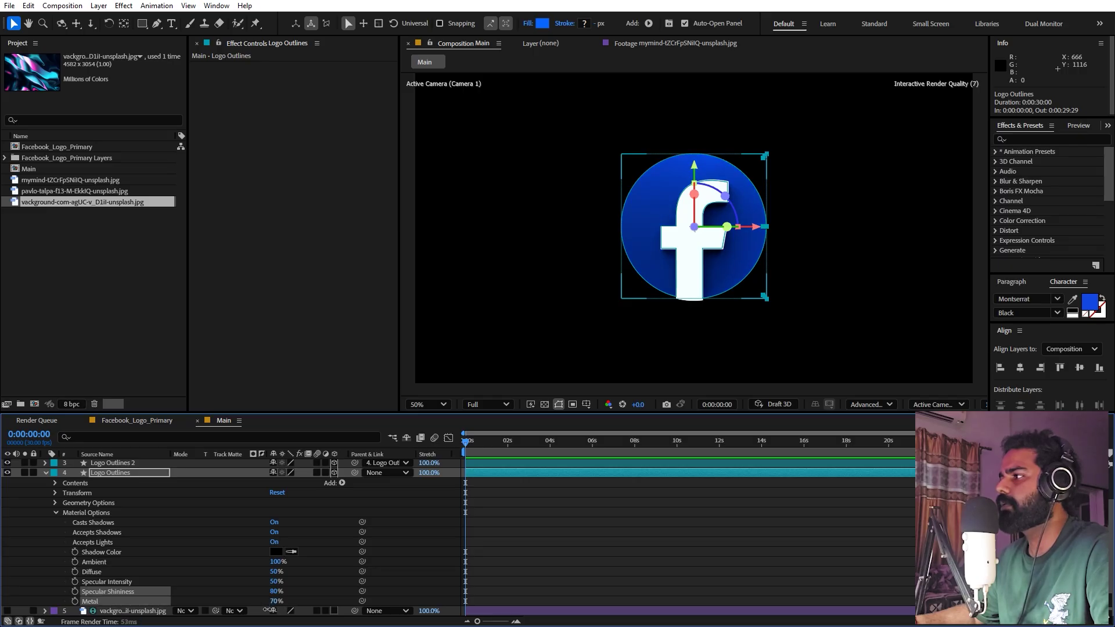
left_click_drag(274, 591, 283, 592)
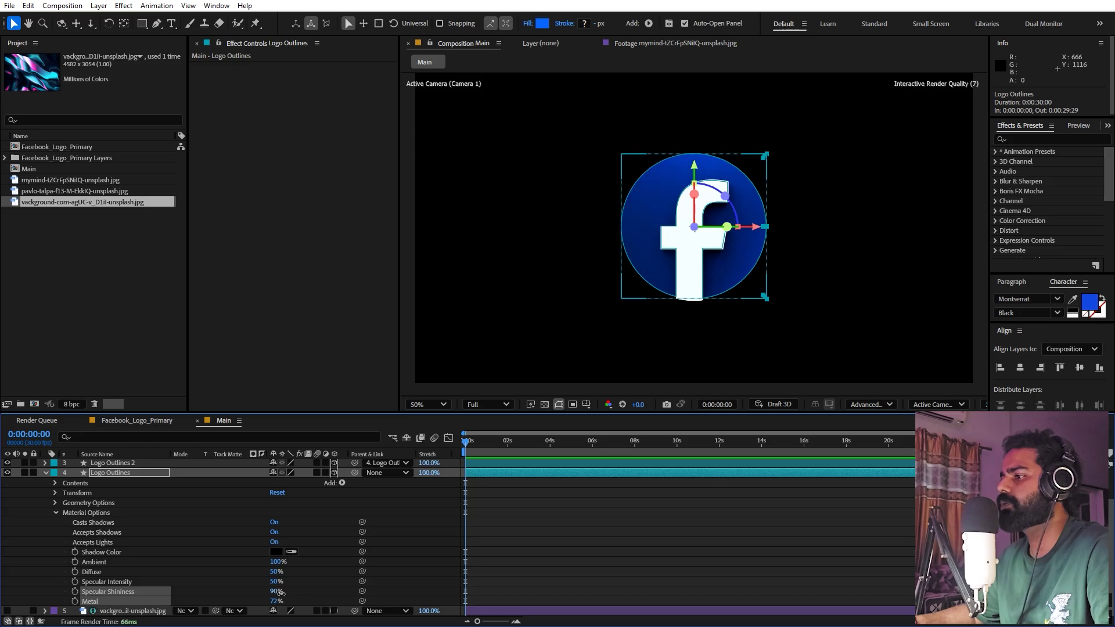
left_click(318, 576)
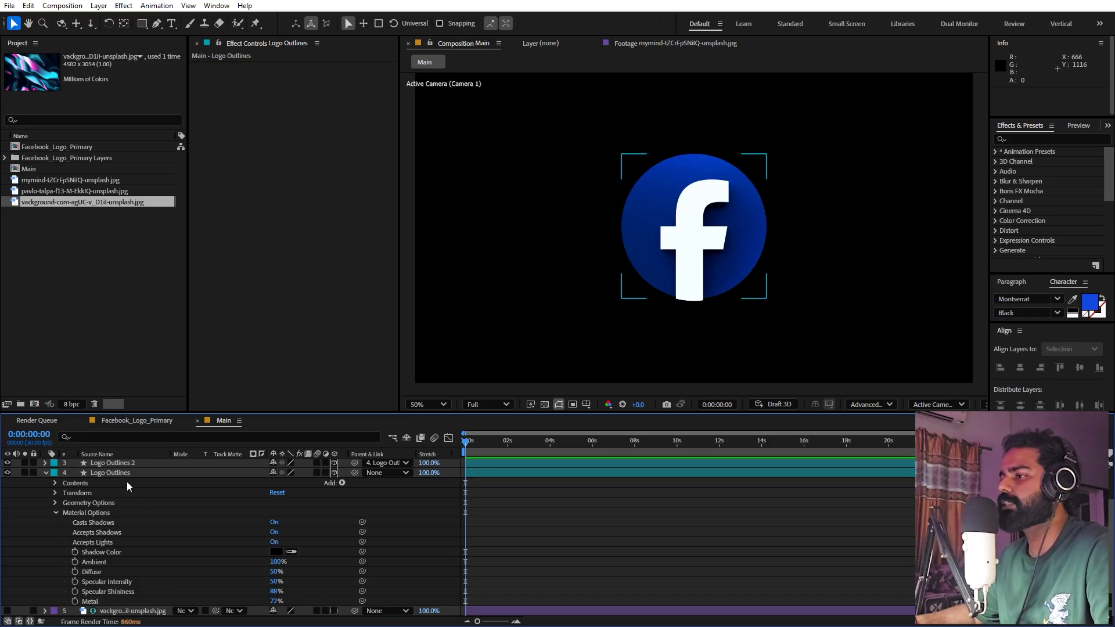
Set the Specular Shininess in the Material Options of Logo Outlines 2 to 88%.
left_click(111, 462)
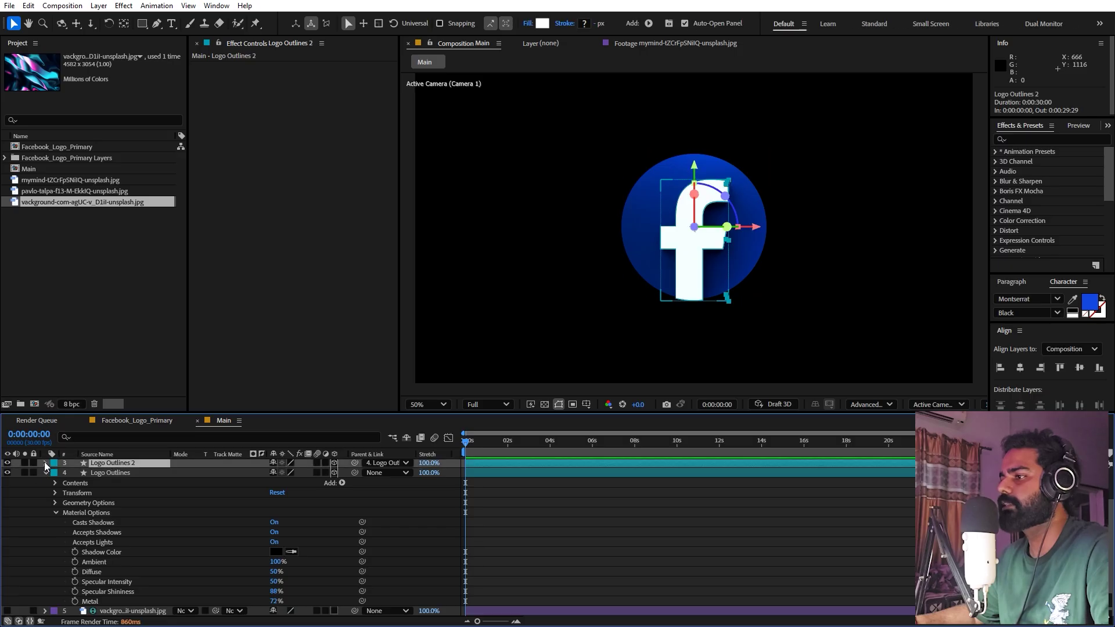
left_click(45, 463)
scroll(116, 529, "down", 5)
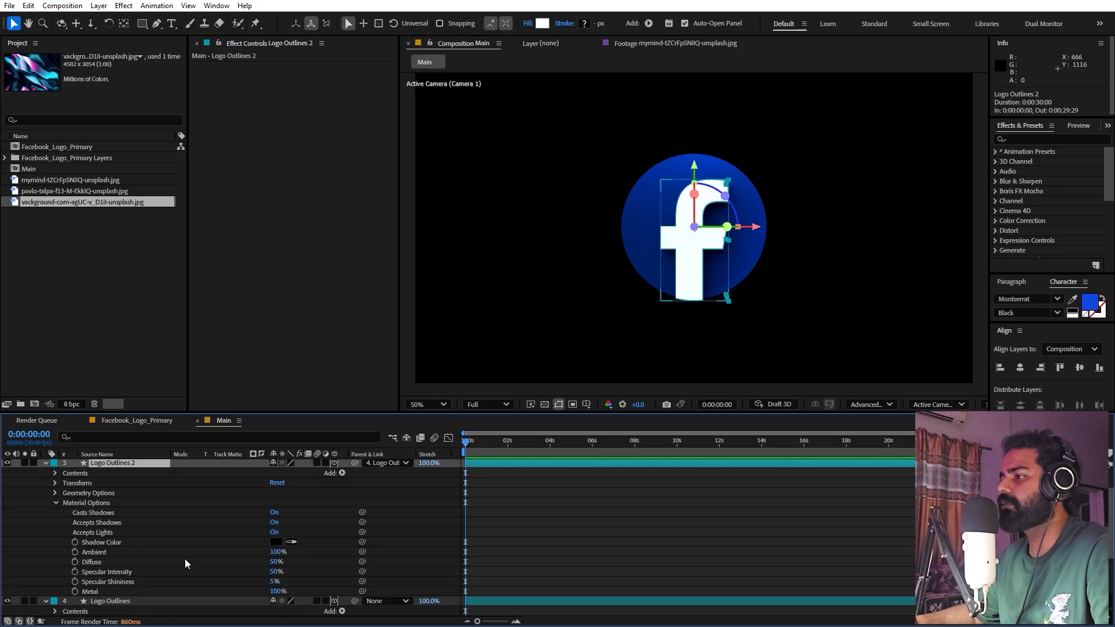
scroll(225, 583, "up", 3)
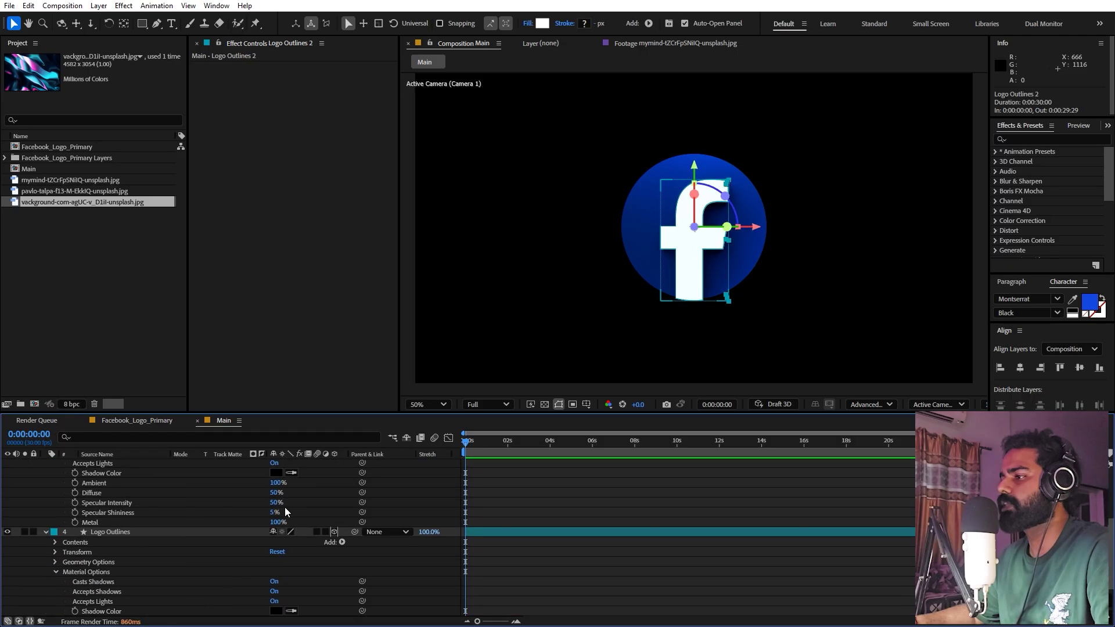
left_click(274, 513)
type("40")
key("Tab")
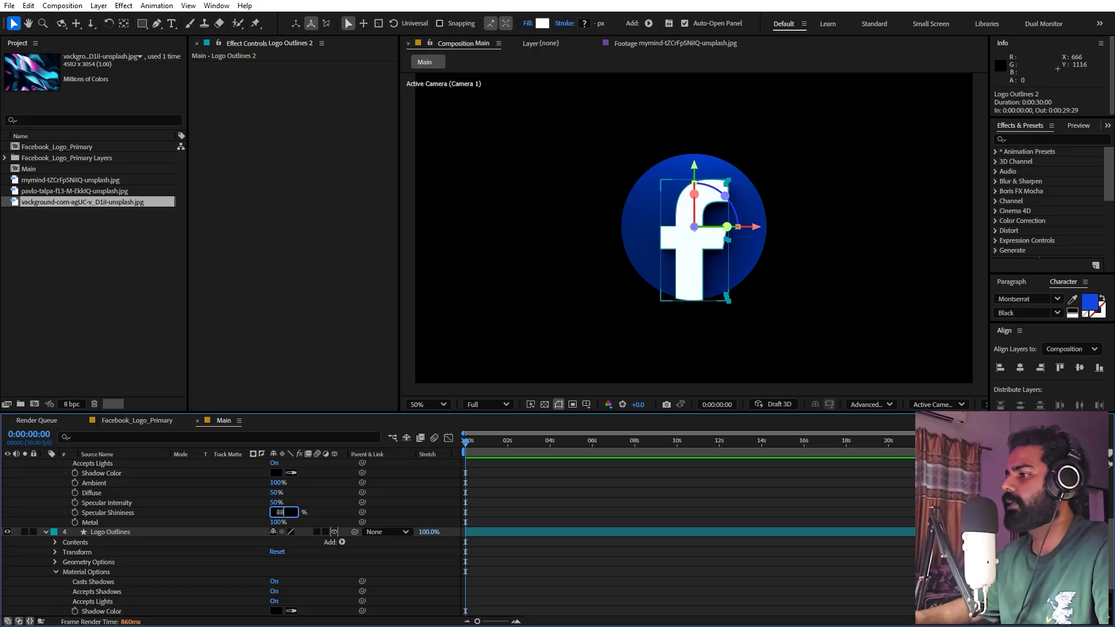
left_click(219, 581)
scroll(218, 579, "down", 3)
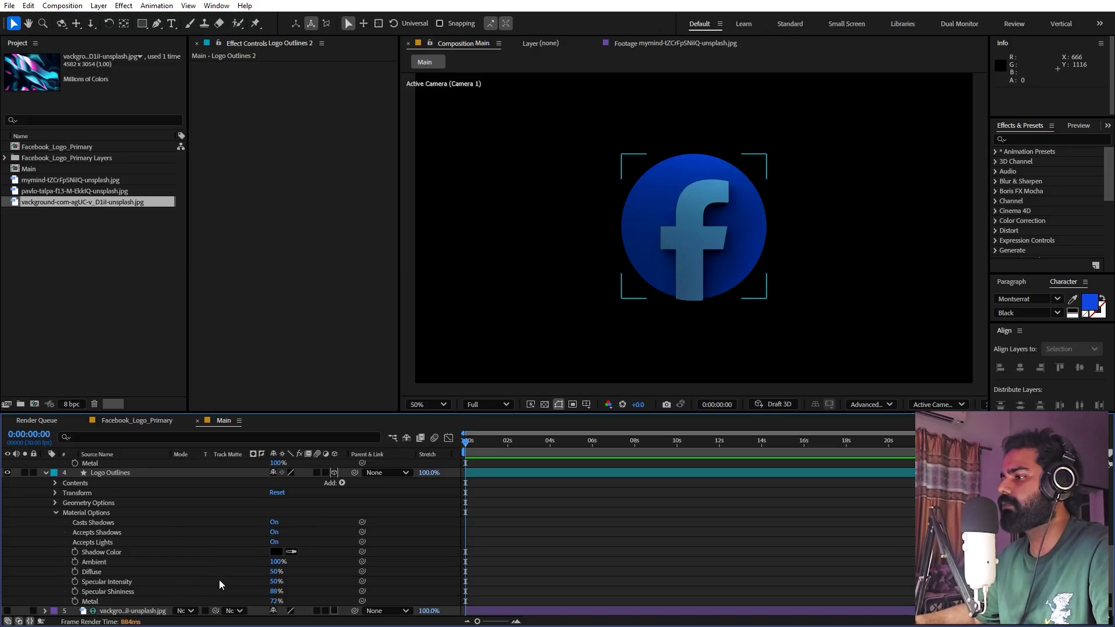
Rotate Environment Light 1 to an X Rotation of 78° and a Y Rotation of 335°.
key("ctrl+Up")
scroll(278, 530, "up", 1)
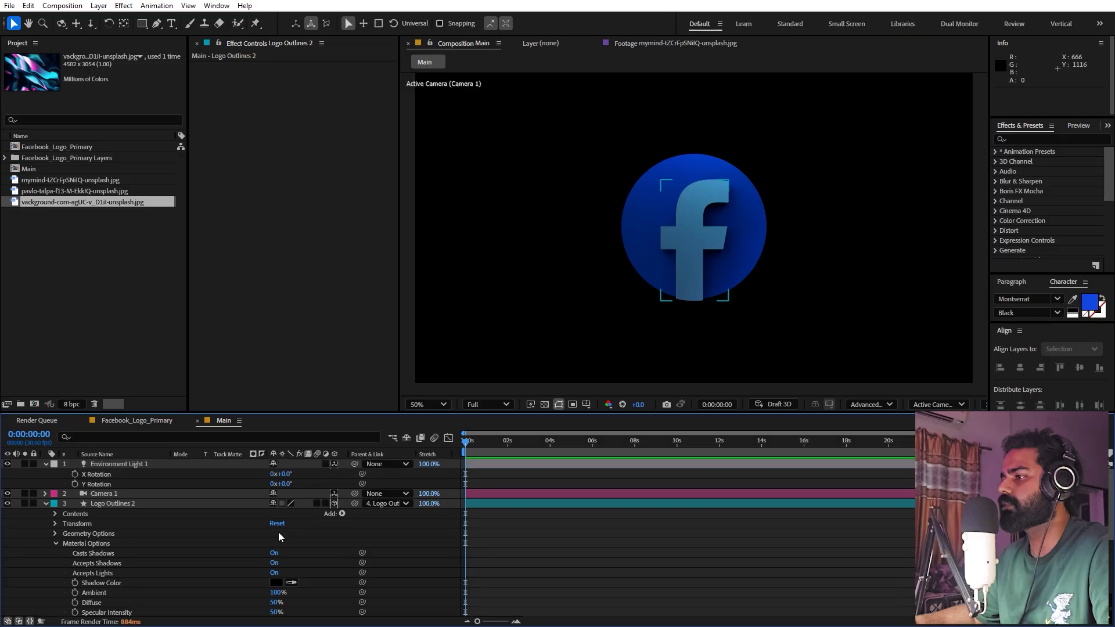
left_click(262, 462)
left_click(149, 464)
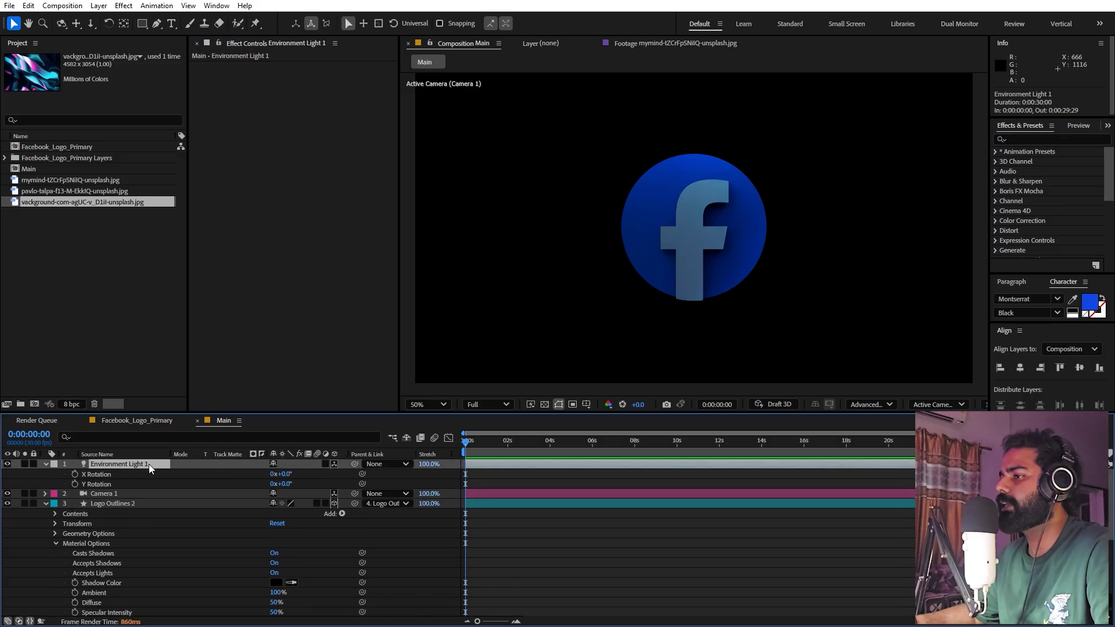
left_click_drag(281, 474, 453, 471)
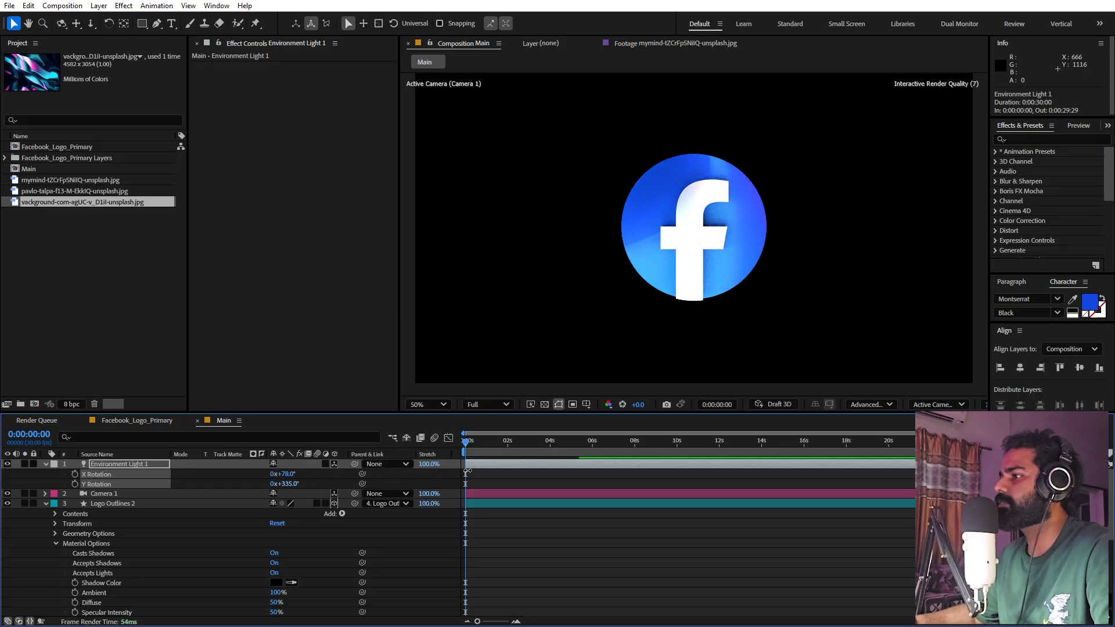
Tilt the Logo Outlines layer to an X Rotation of -43° and a Y Rotation of 40°.
left_click(152, 505)
left_click(46, 504)
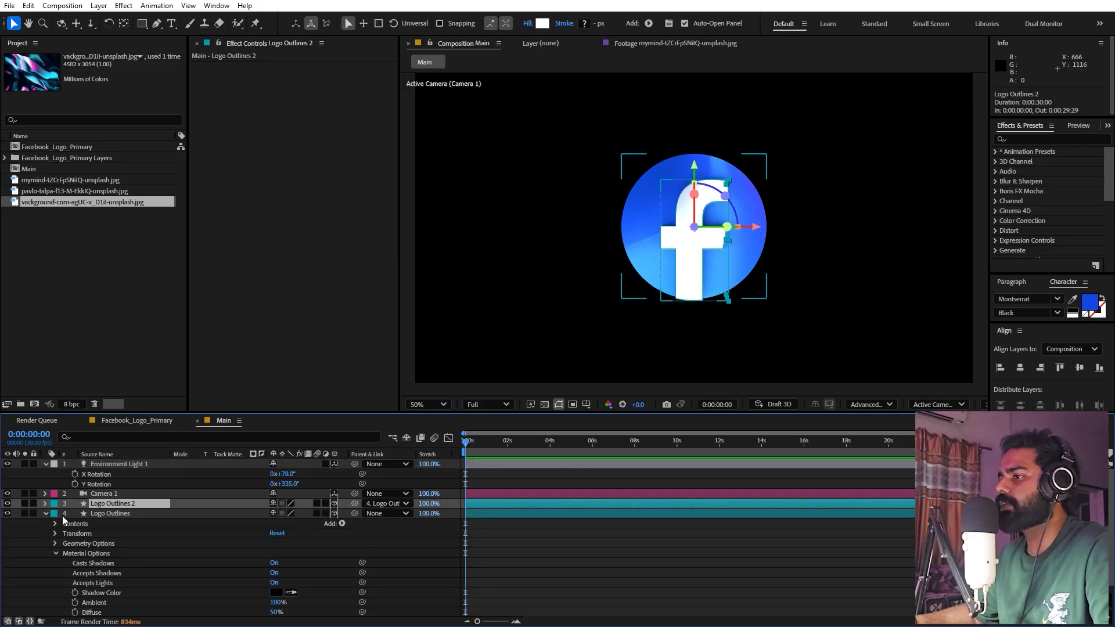
left_click(147, 515)
key("s")
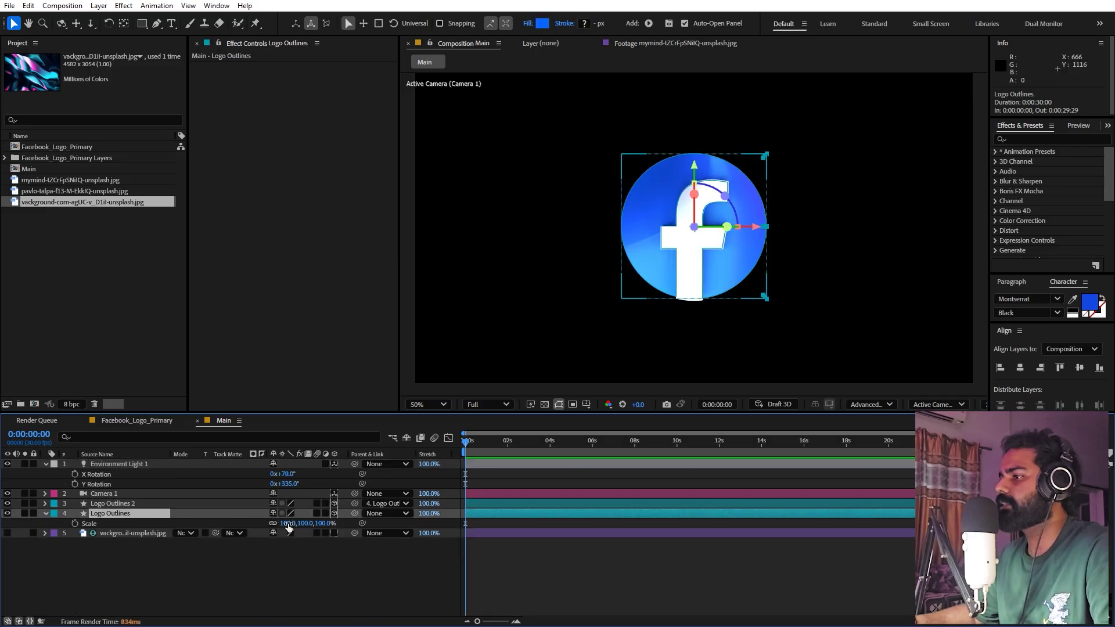
left_click_drag(289, 527, 266, 539)
key("r")
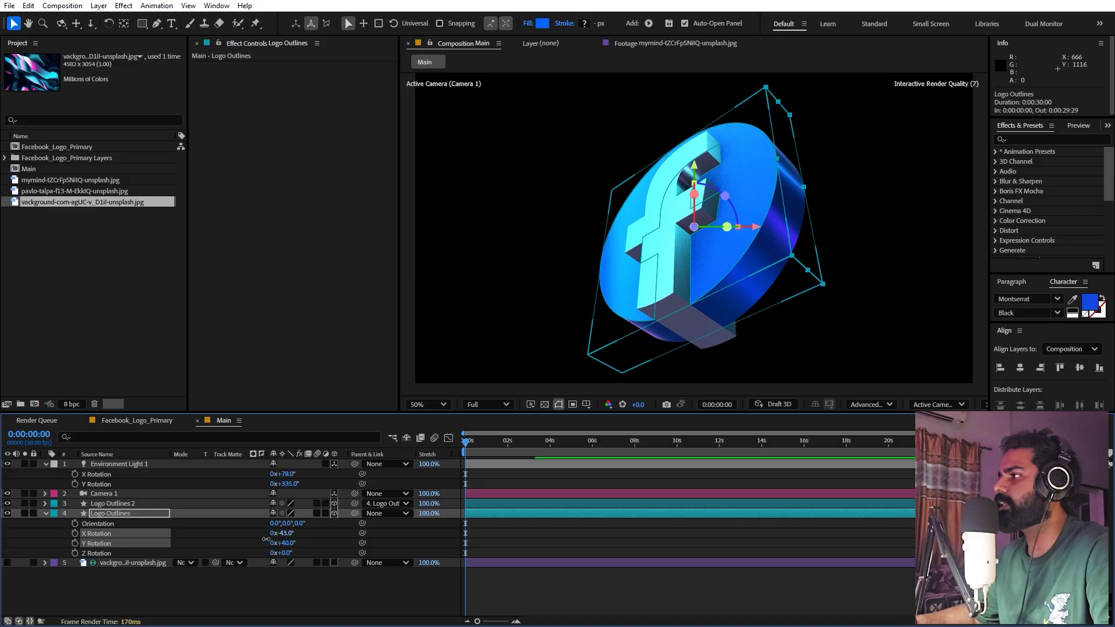
left_click(617, 575)
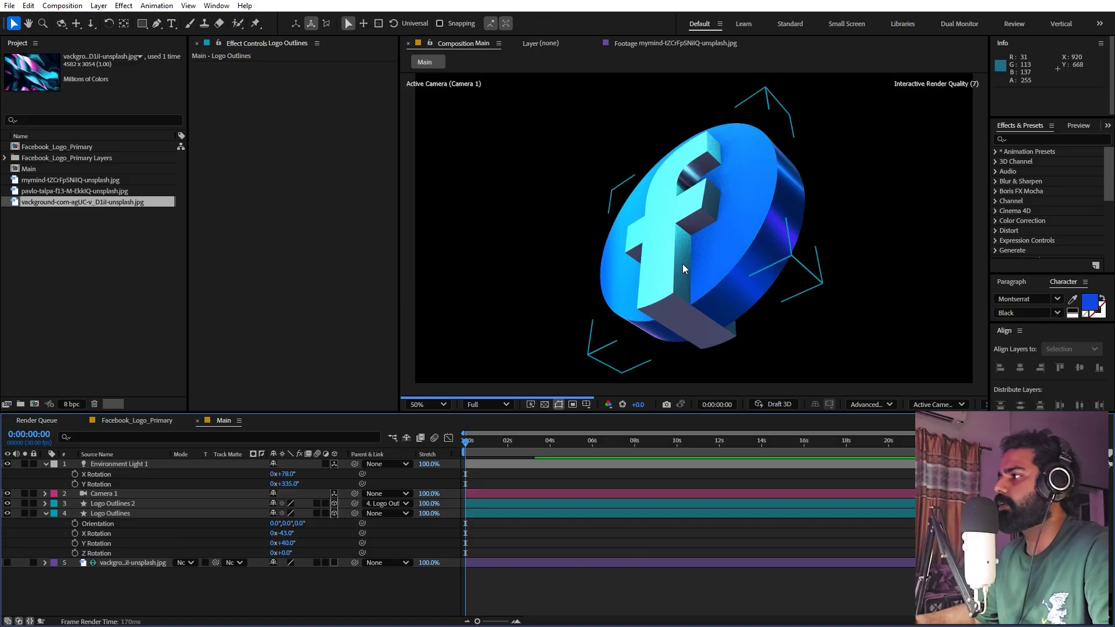
Filter the Logo Outlines and Logo Outlines 2 properties by "bevel" and set both layers' Bevel Style to Angular.
left_click(124, 503)
left_click(128, 515, "shift")
left_click(111, 436)
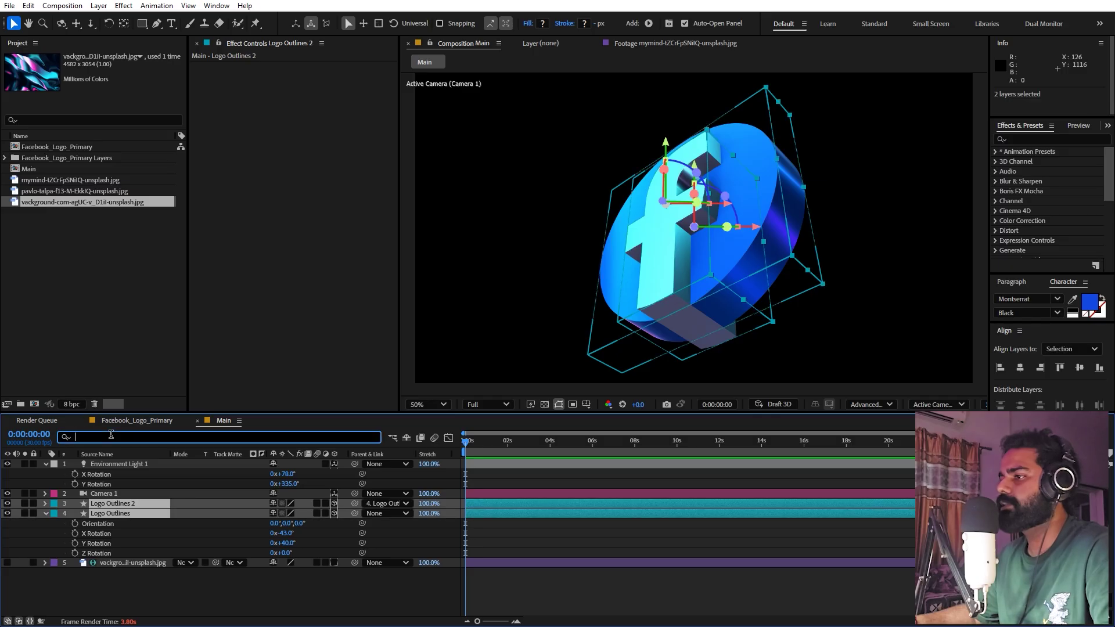
type("beve")
type("l")
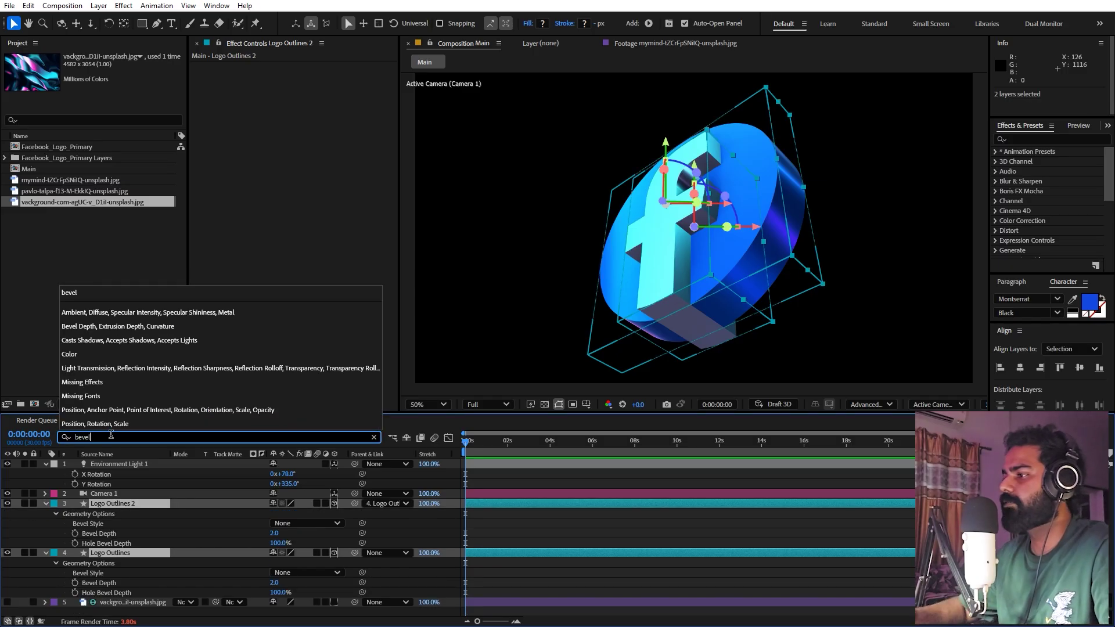
left_click(293, 523)
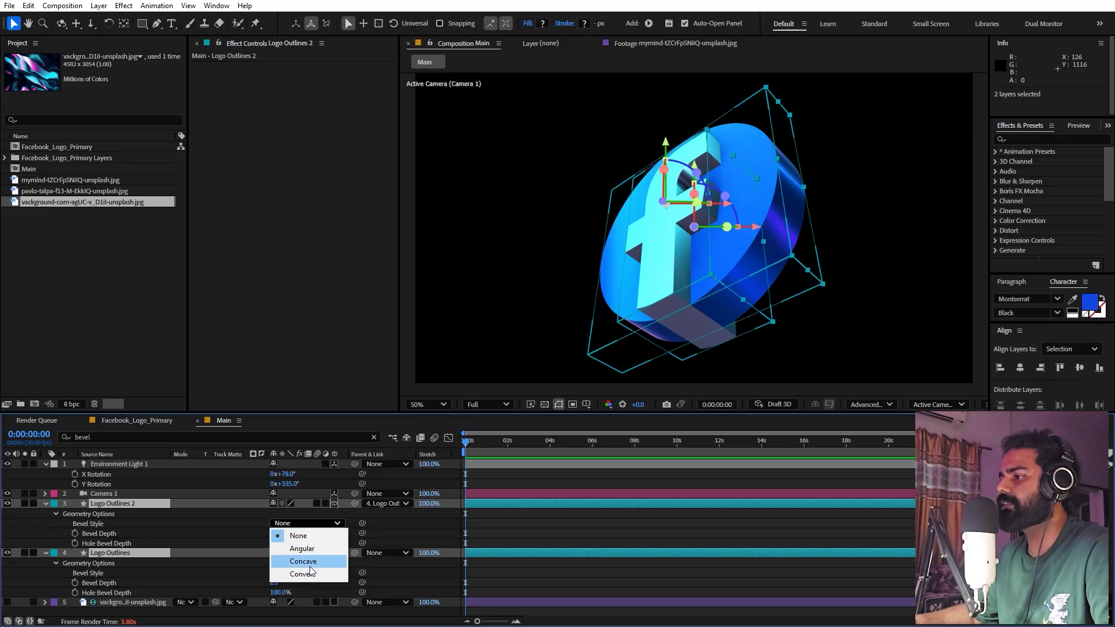
left_click(308, 548)
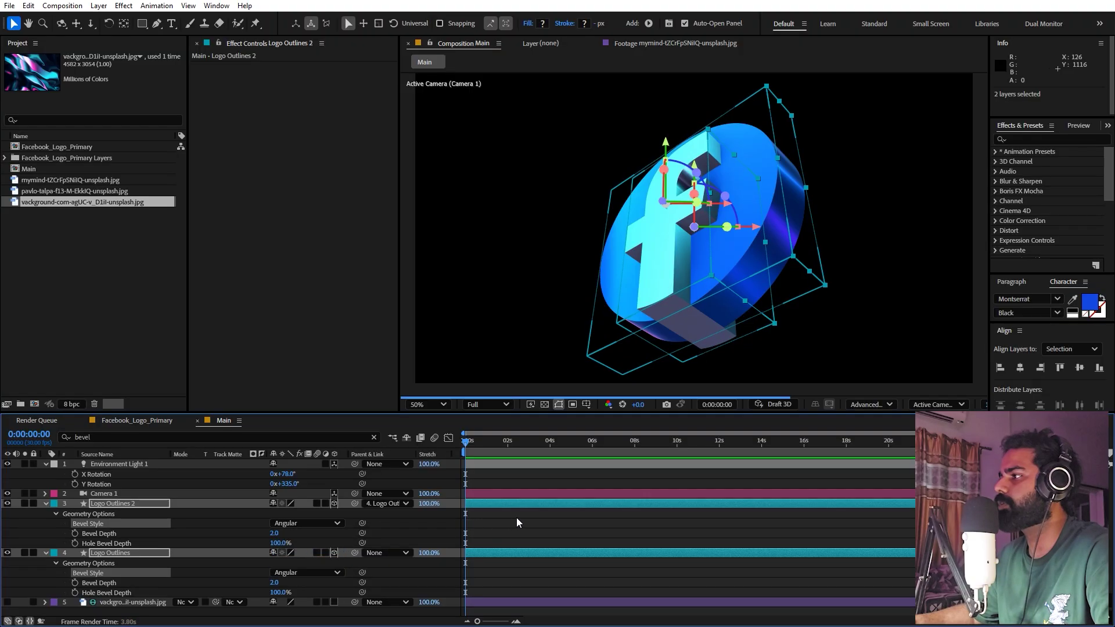
Set the Bevel Depth of both logo layers to 5 and inspect the beveled edges up close.
left_click(273, 533)
type("5")
key("Return")
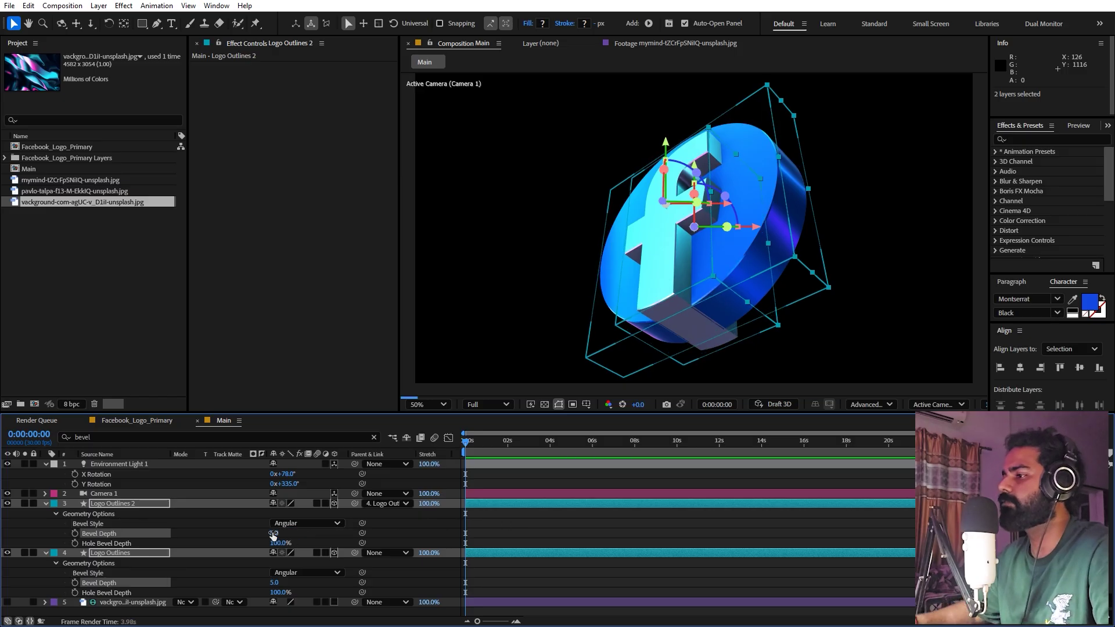
left_click(681, 511)
scroll(760, 290, "up", 4)
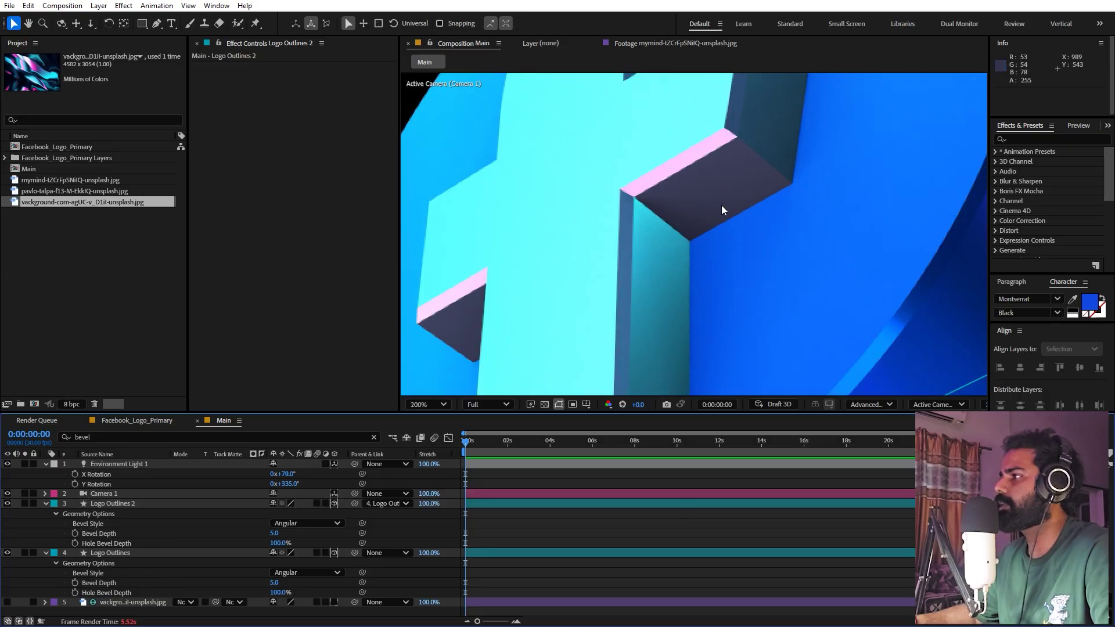
scroll(724, 212, "down", 4)
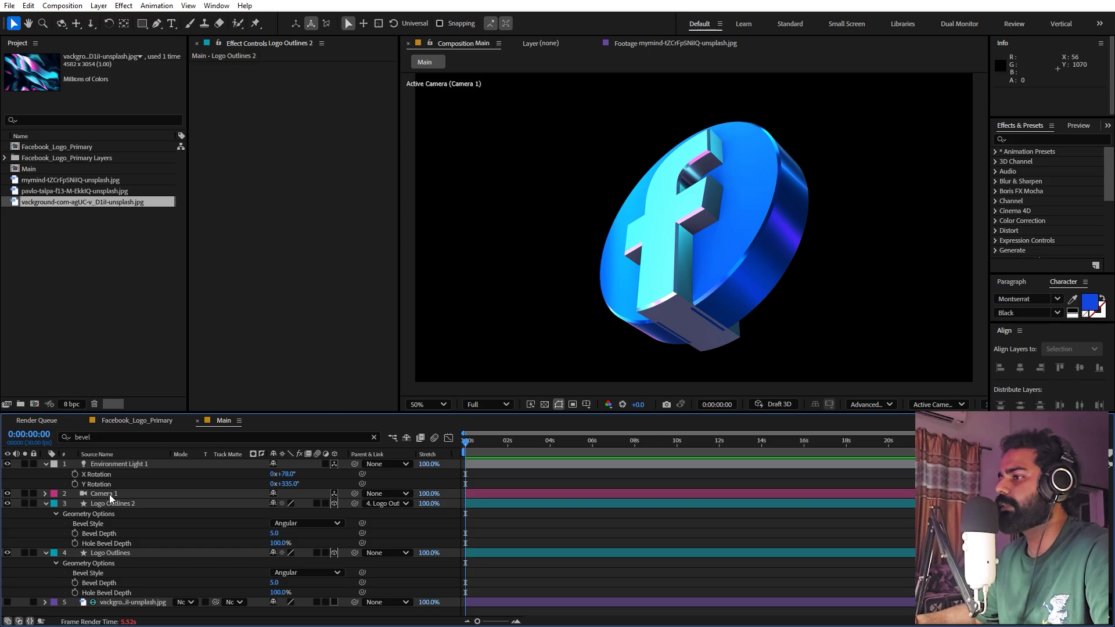
Set Environment Light 1's X Rotation to 159°, adjust its Y Rotation slightly, and collapse the layer properties.
mouse_move(284, 474)
left_mouse_down()
mouse_move(326, 474)
mouse_move(232, 487)
mouse_move(293, 483)
left_mouse_up()
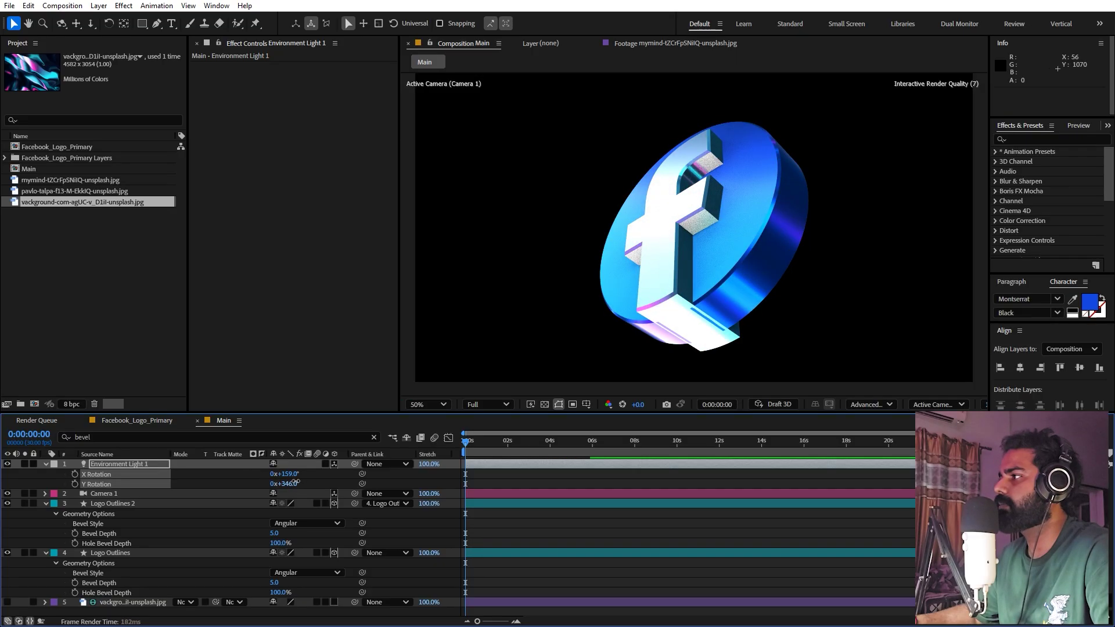
key("u")
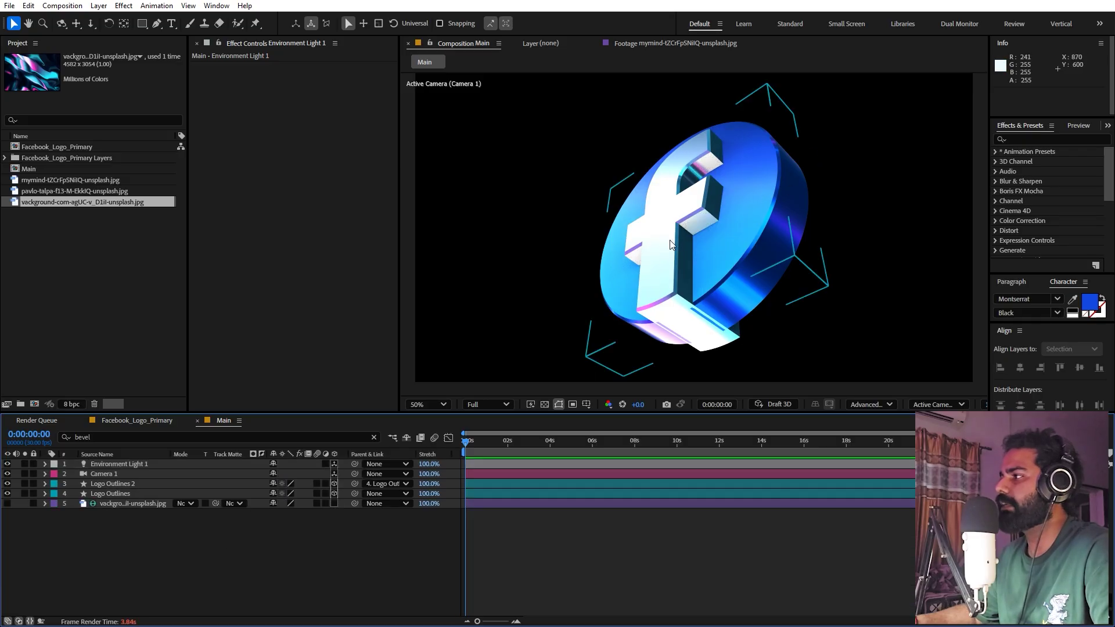
left_click(684, 231)
Set the Advanced 3D Render Quality to 120 and fit the shadow casting box to the scene.
left_click(870, 407)
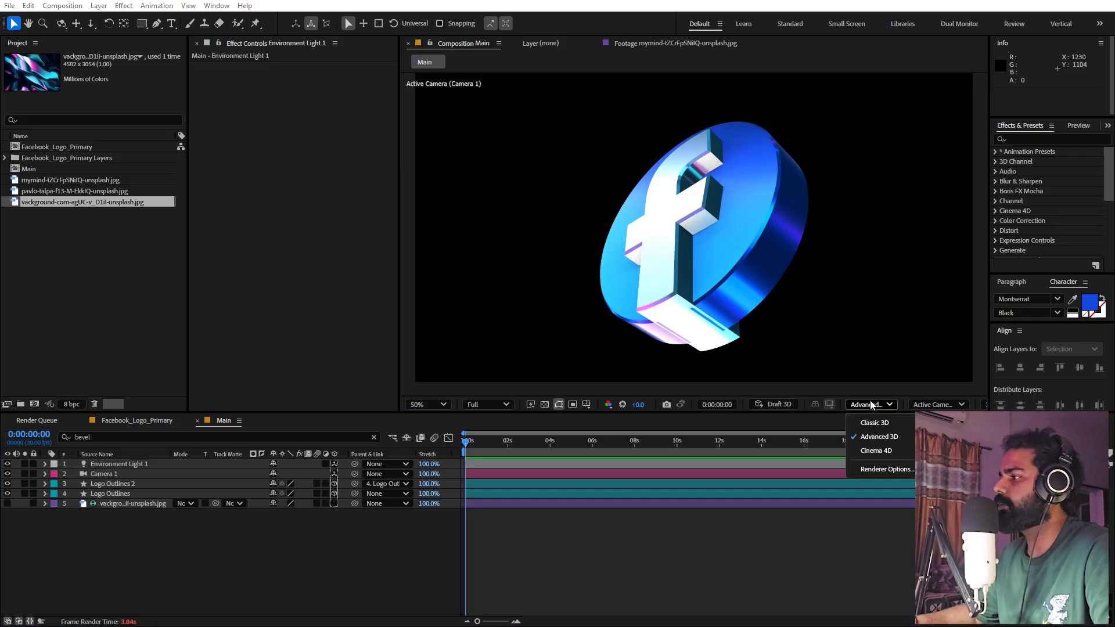
left_click(873, 468)
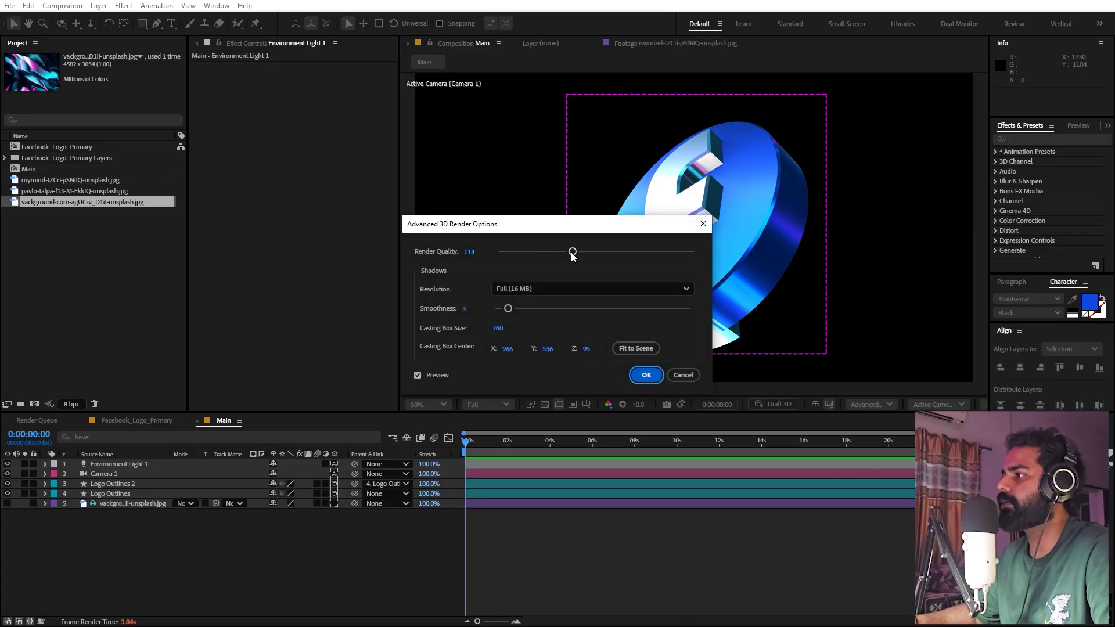
mouse_move(572, 256)
left_mouse_down()
mouse_move(507, 256)
mouse_move(558, 248)
mouse_move(539, 263)
mouse_move(563, 263)
left_mouse_up()
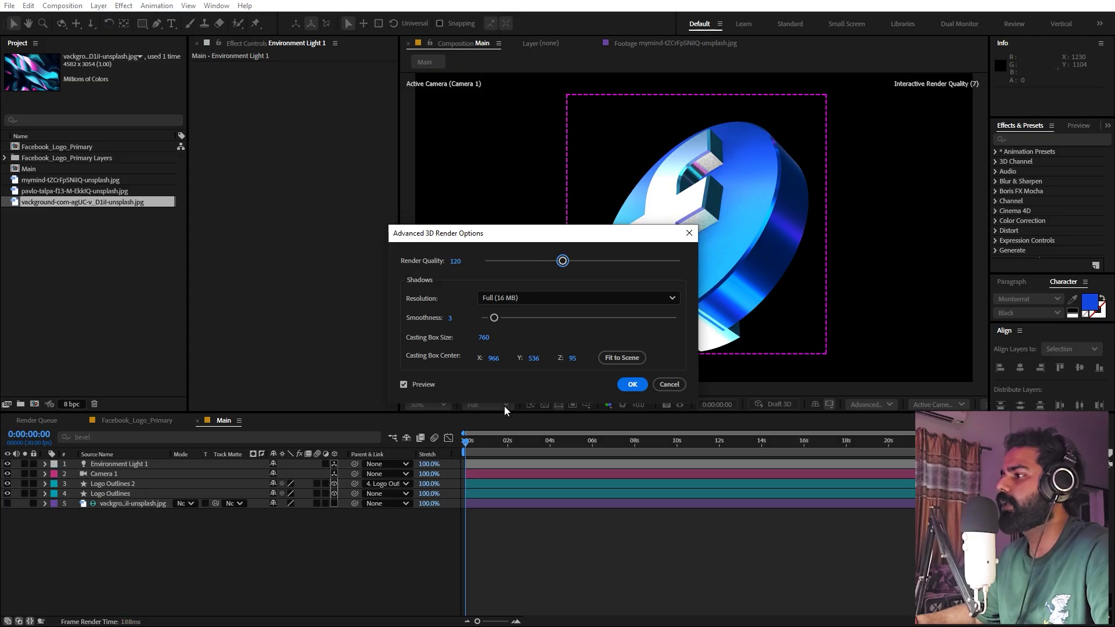
left_click(632, 355)
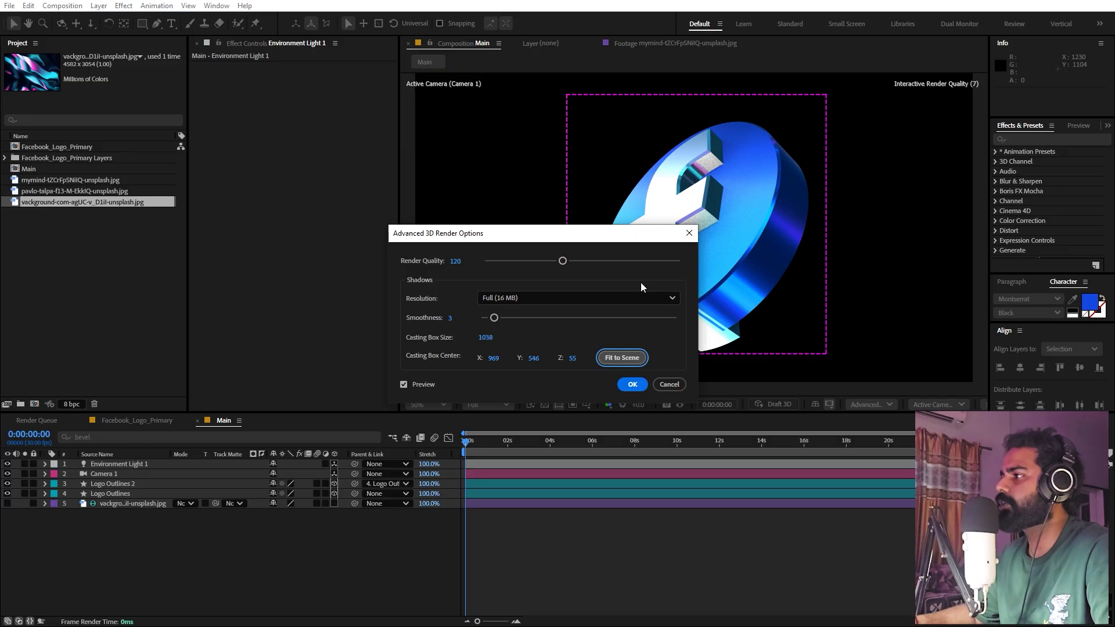
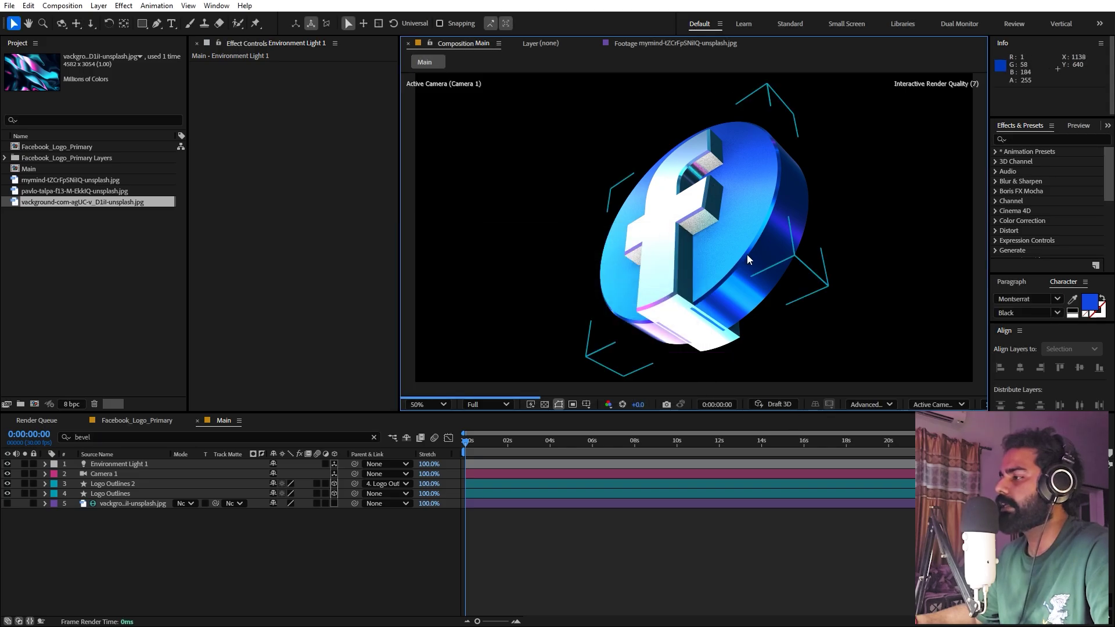
Turn on Draft 3D and reset the Logo Outlines layer's X Rotation and Y Rotation to 0°.
left_click(772, 404)
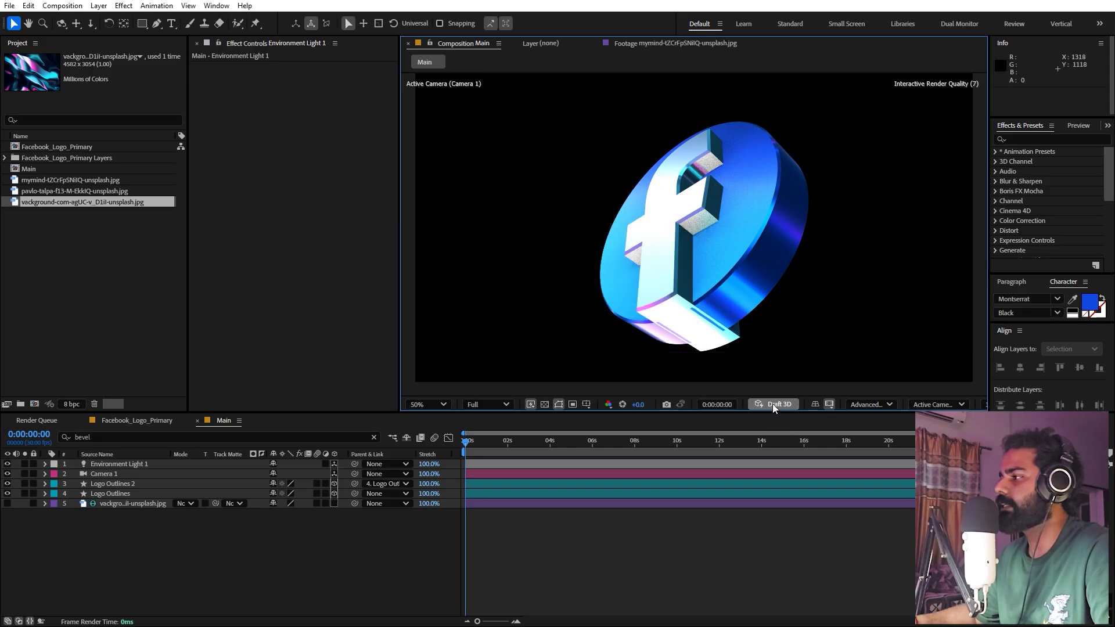
left_click(129, 493)
key("r")
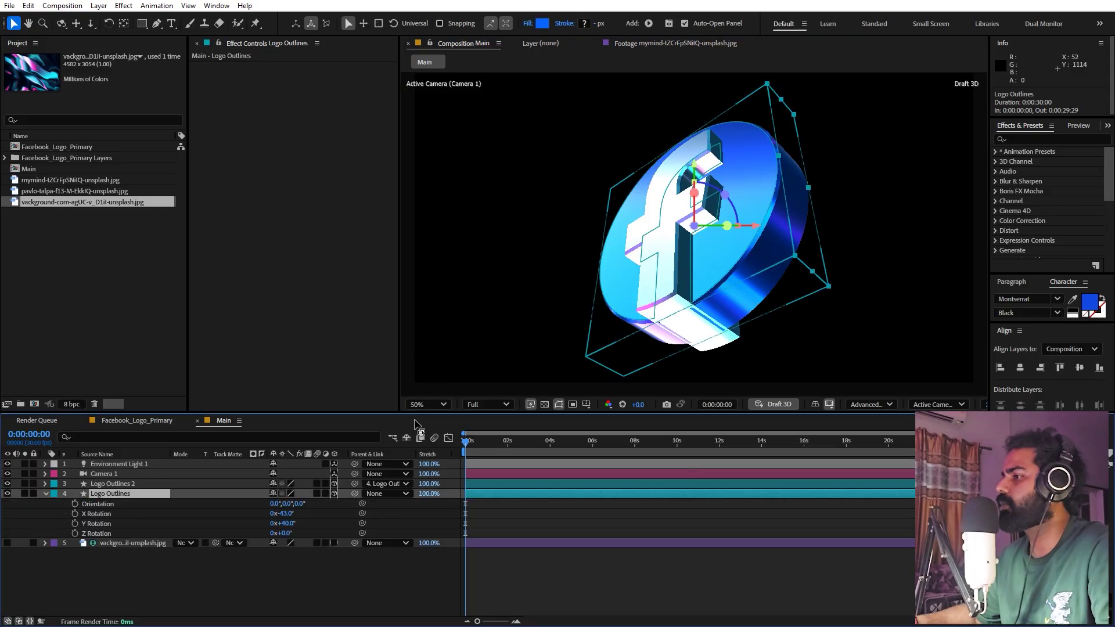
left_click_drag(284, 514, 361, 517)
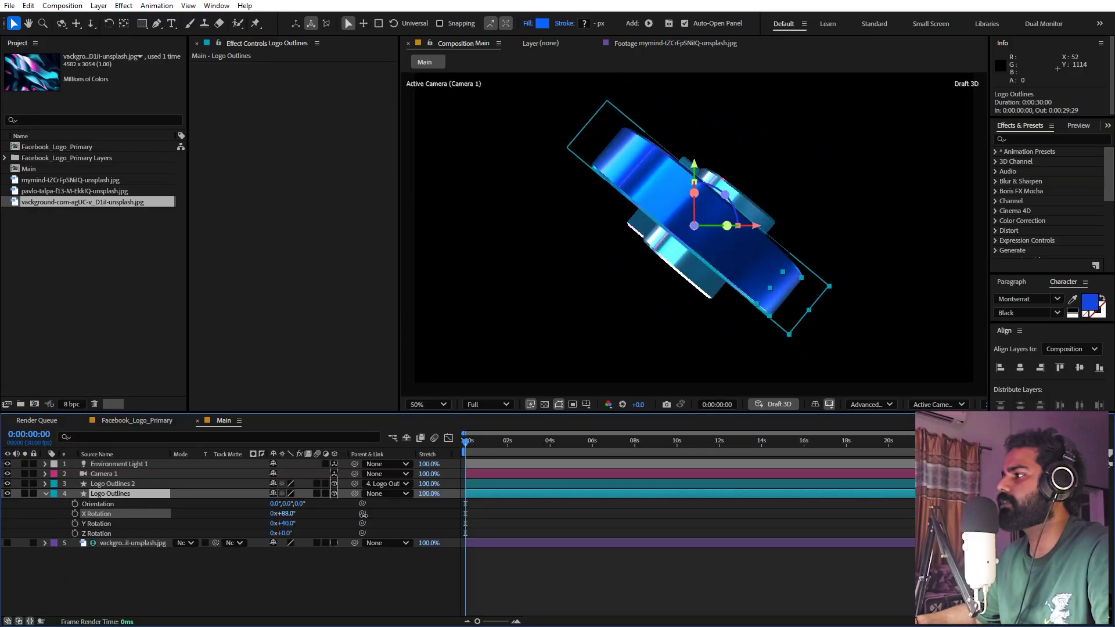
key("ctrl+z")
left_click(194, 574)
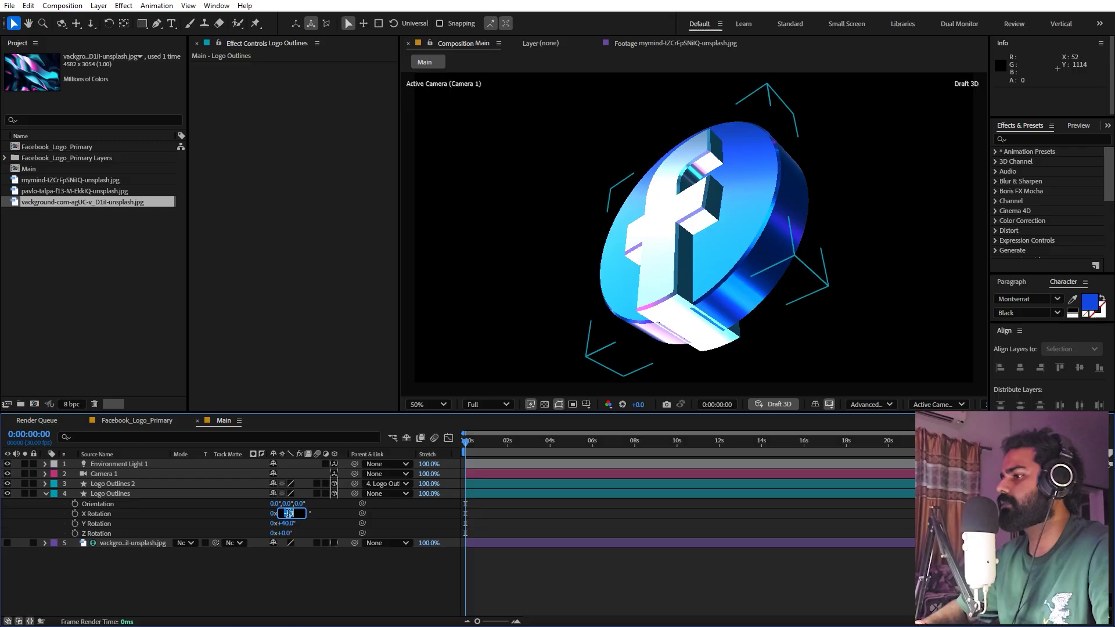
type("0")
key("Return")
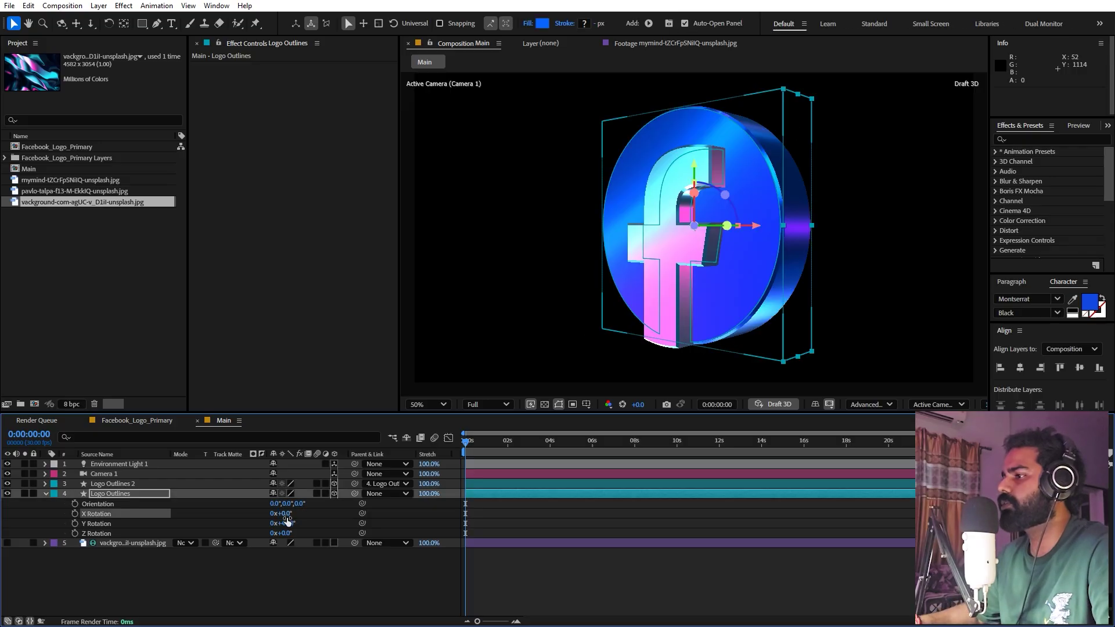
left_click(286, 523)
type("0")
key("Return")
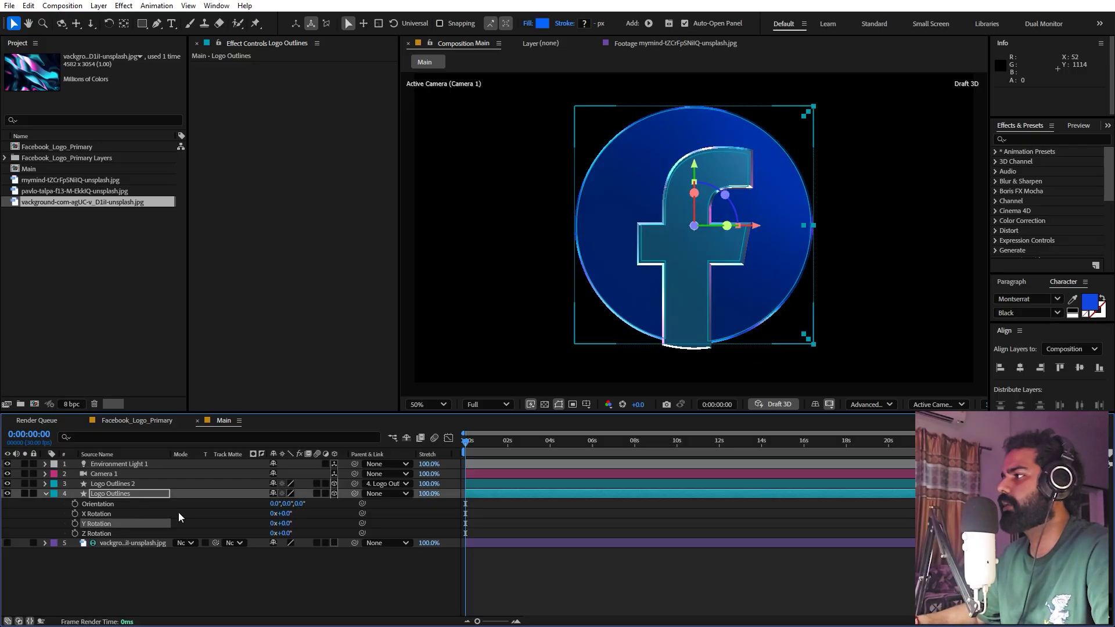
Keyframe Logo Outlines' X, Y and Z Rotation at the start, and at 0:00:00:28 set X Rotation to -47° and Y Rotation to 47°.
left_click(249, 607)
left_click_drag(74, 513, 74, 533)
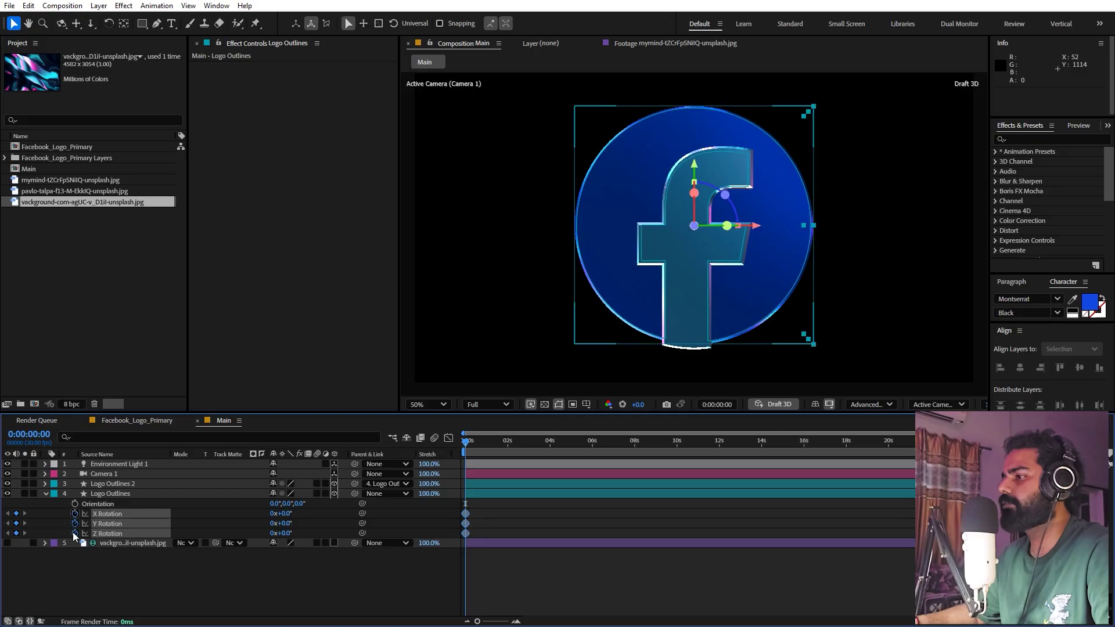
left_click_drag(472, 447, 486, 444)
left_click_drag(290, 529, 263, 517)
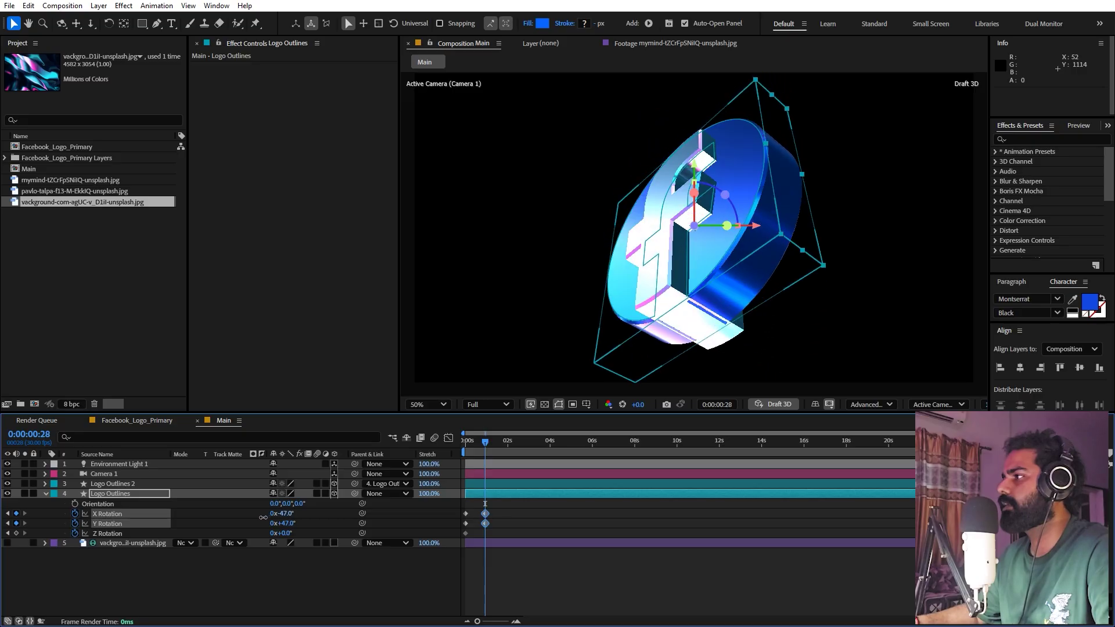
left_click(263, 517)
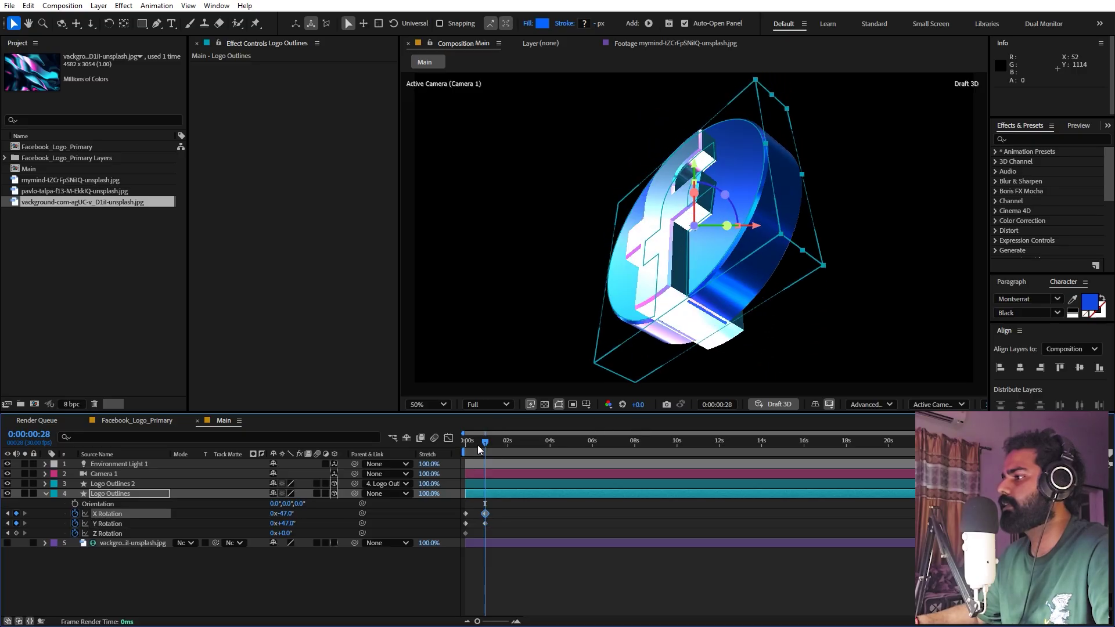
At 0:00:01:28, set Logo Outlines' X Rotation to 44°, Y Rotation to -1x+0° and Z Rotation to -30°.
left_click_drag(478, 444, 506, 444)
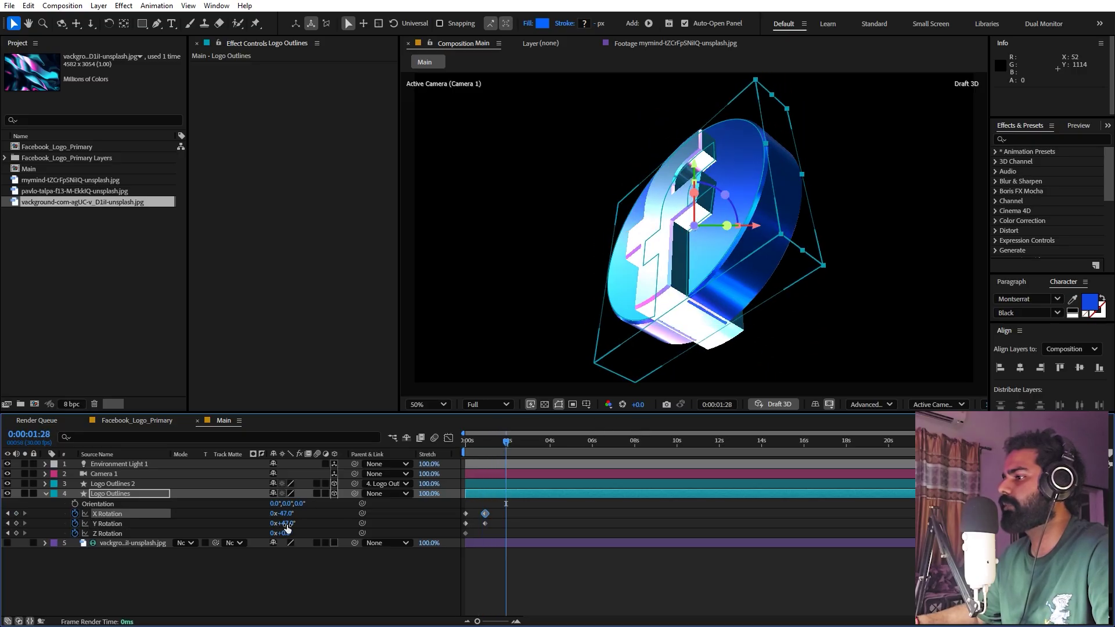
left_click_drag(287, 526, 79, 537)
left_click(243, 523)
left_click_drag(285, 512, 252, 533)
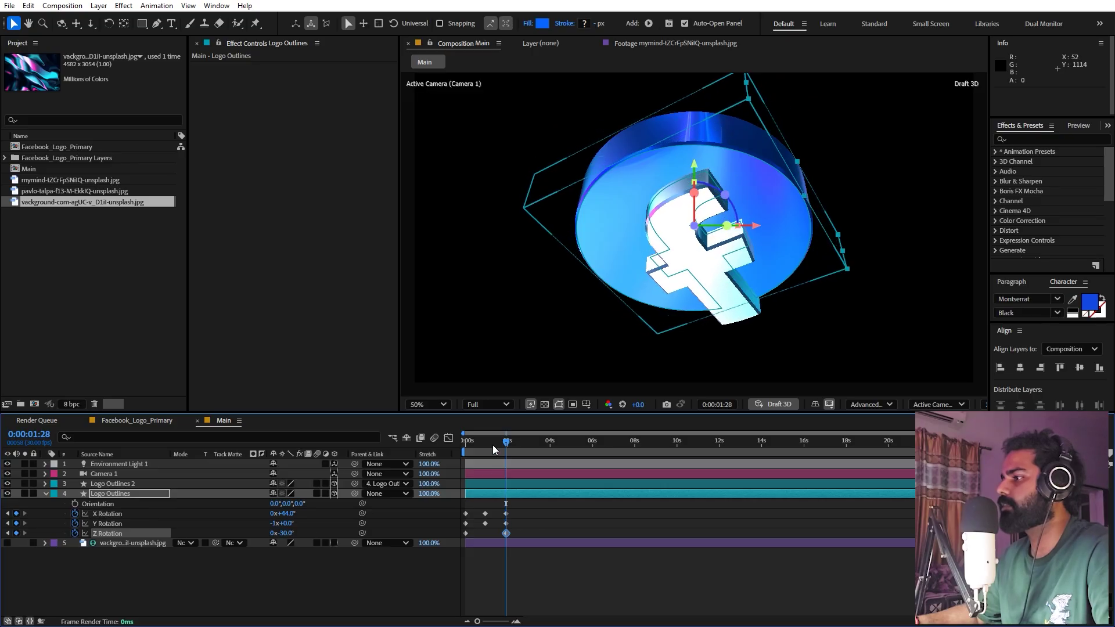
Keyframe Z Rotation at 0° at 0:00:00:28, and at 0:00:03:00 set X Rotation to -27°, Y Rotation to -294° and Z Rotation to 30°.
key("j")
left_click(16, 533)
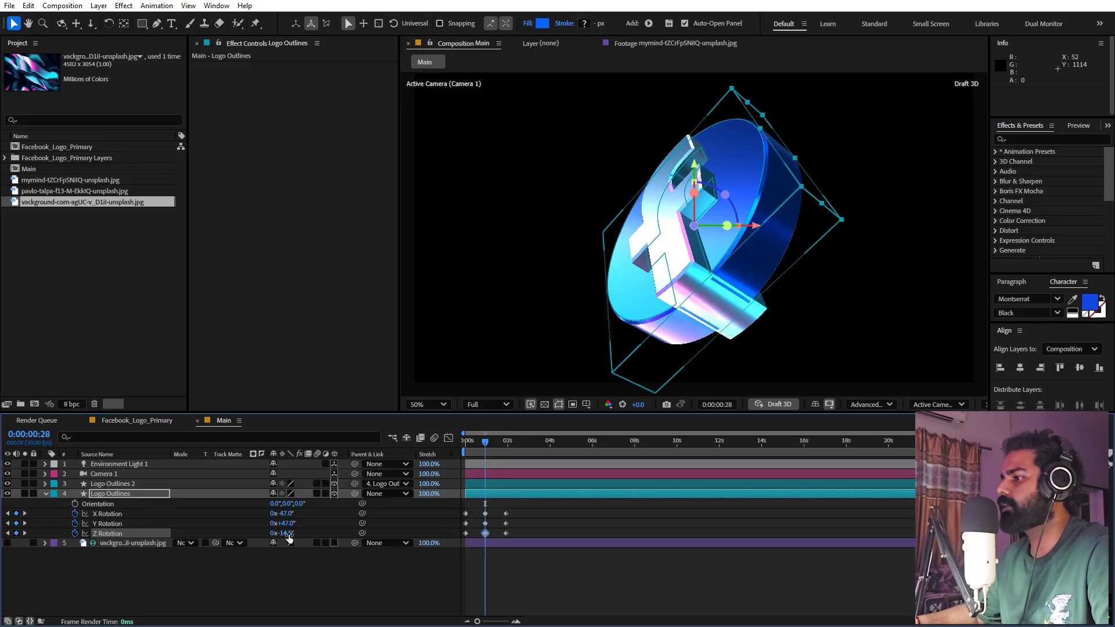
left_click(283, 533)
type("0")
key("Return")
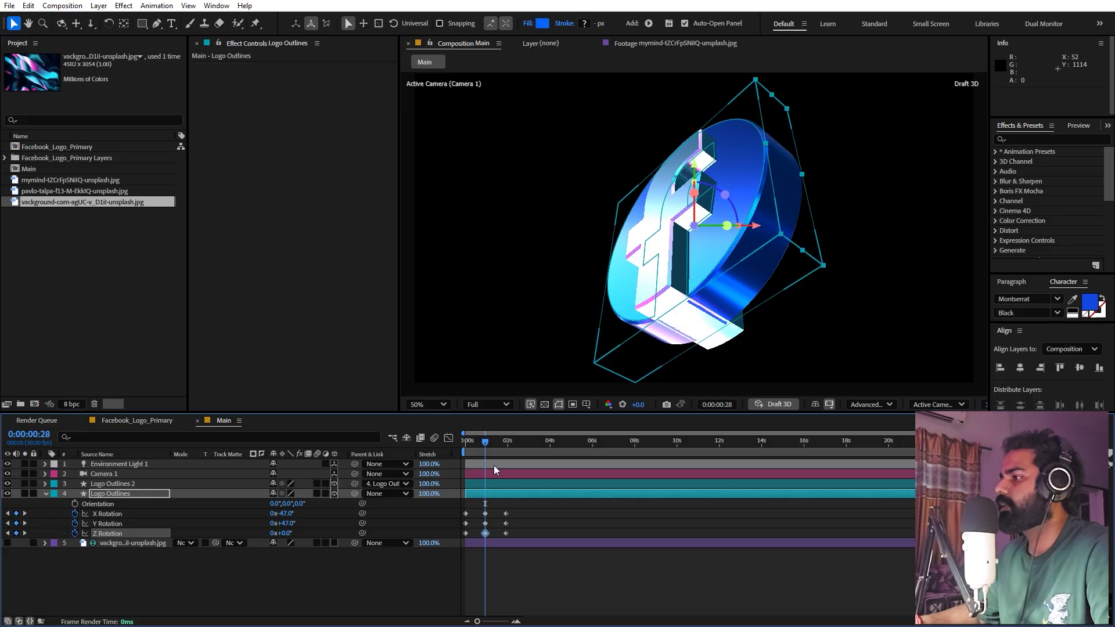
left_click_drag(493, 441, 529, 441)
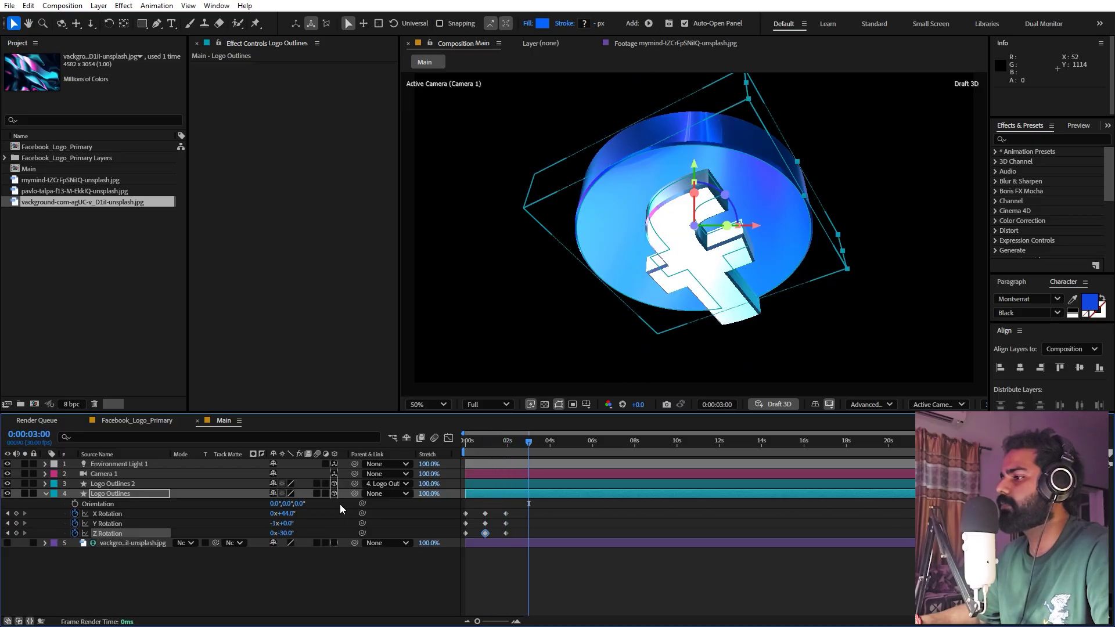
left_click_drag(283, 524, 318, 529)
Easy-ease all the rotation keyframes and sharpen their speed curves in the Graph Editor so each rotation eases in and out more strongly.
left_click_drag(577, 505, 434, 542)
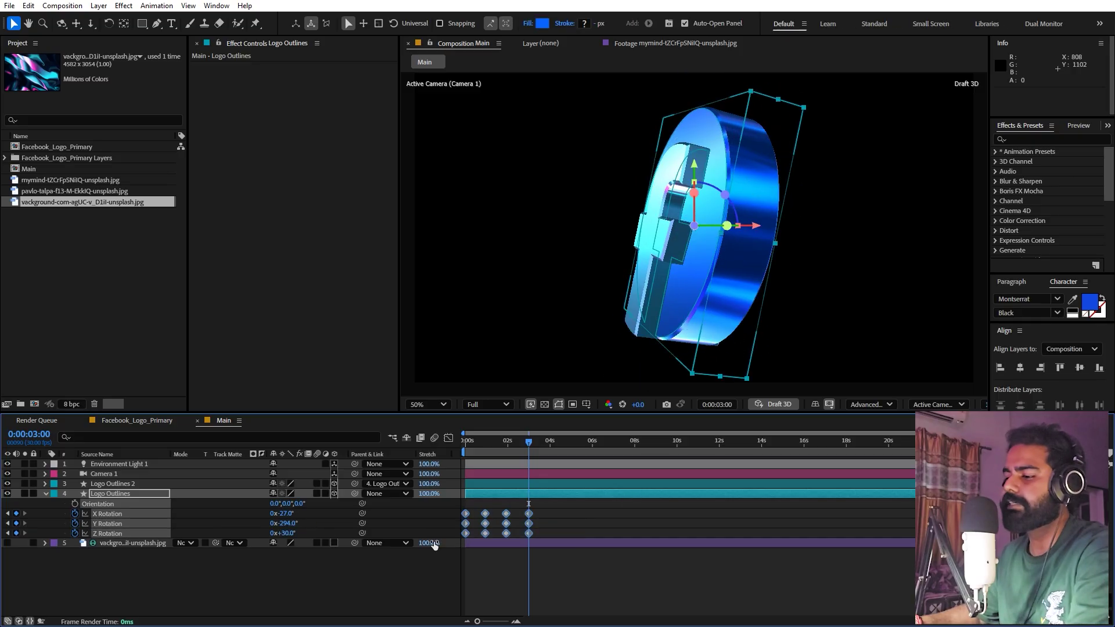
left_click(449, 437)
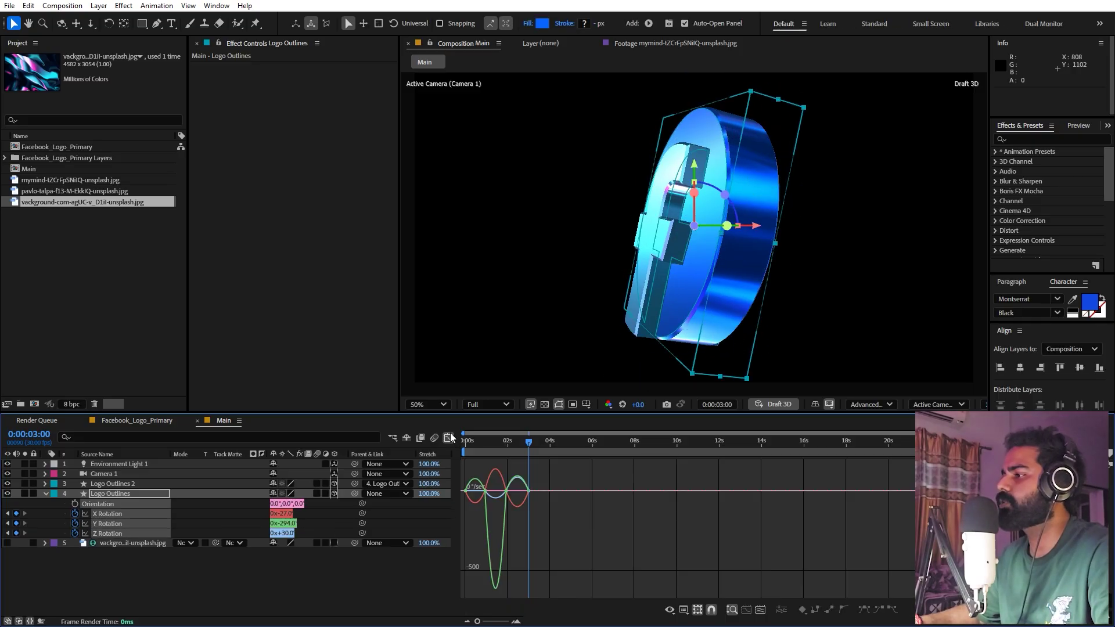
left_click_drag(569, 476, 458, 506)
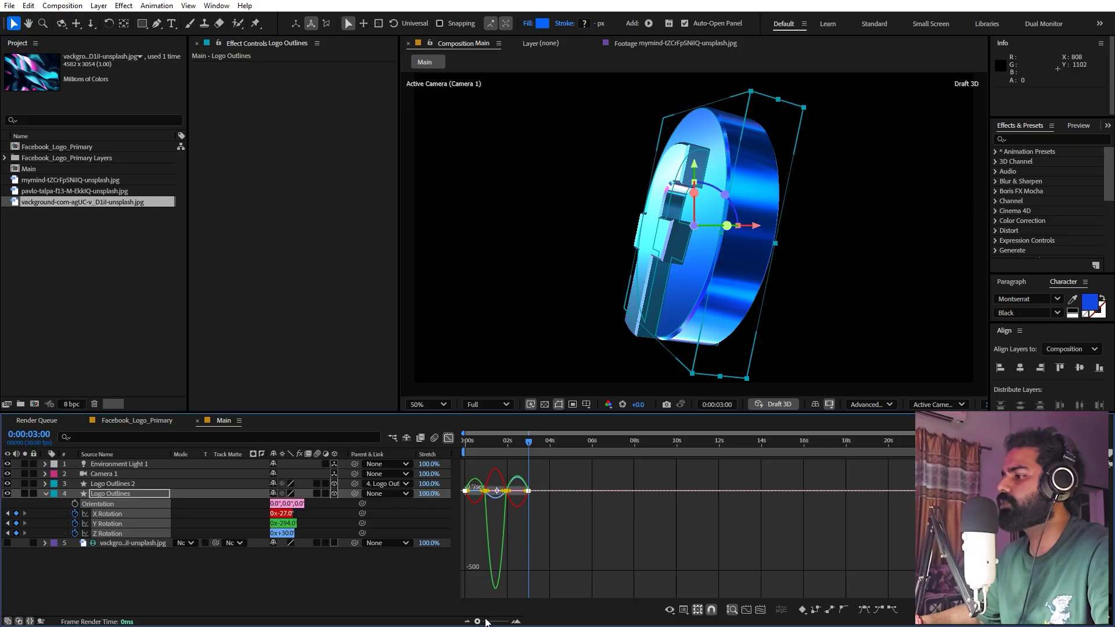
left_click_drag(485, 622, 503, 622)
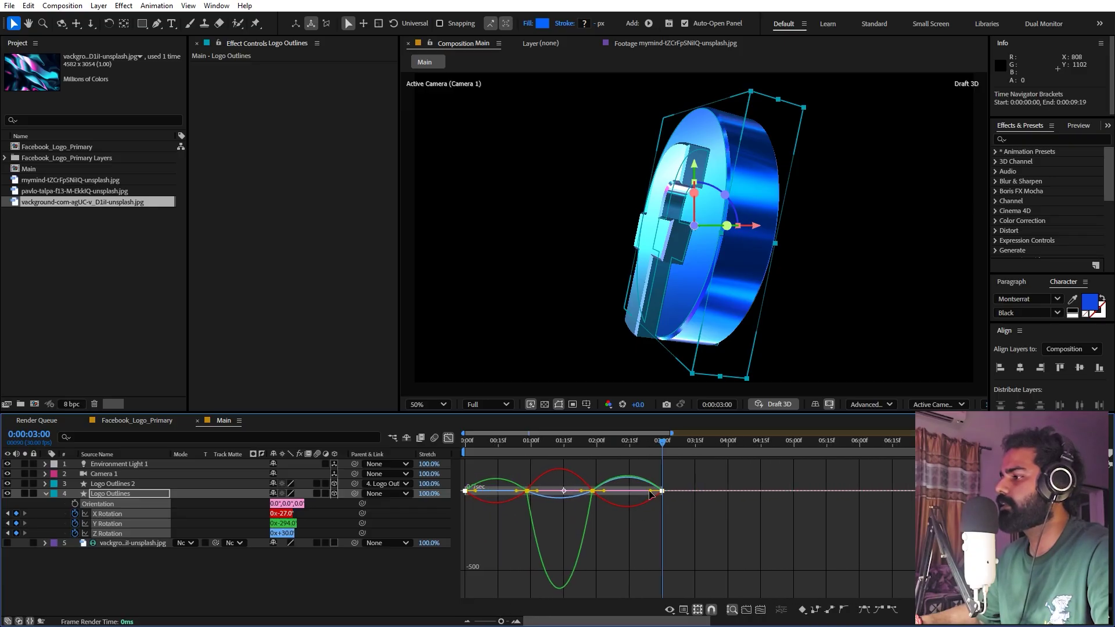
left_click_drag(649, 493, 612, 482)
key("Home")
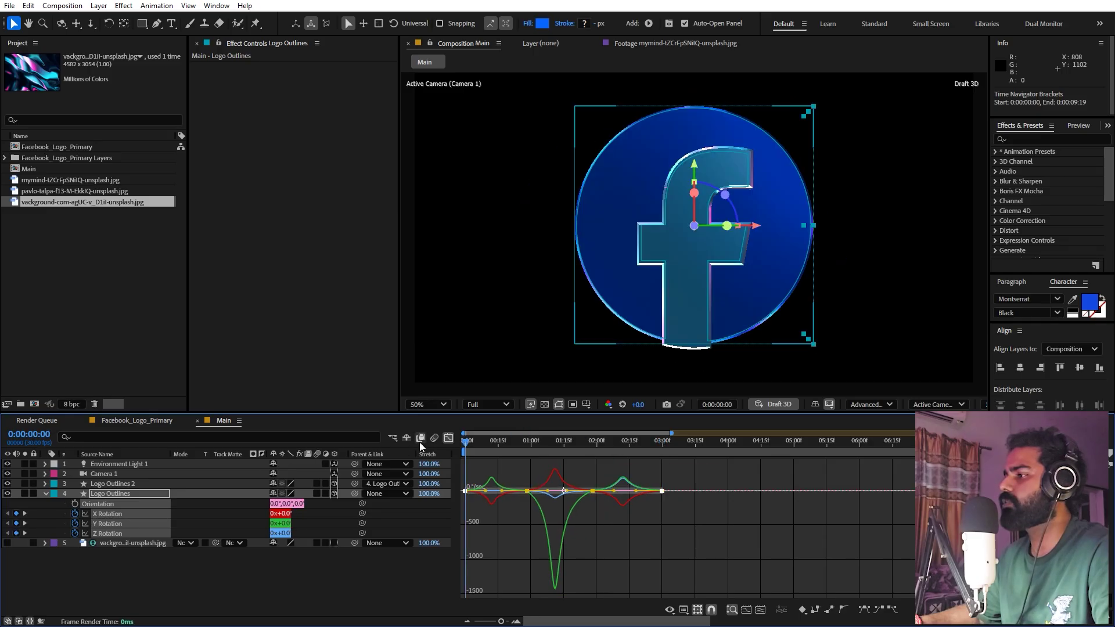
left_click(447, 437)
left_click(633, 562)
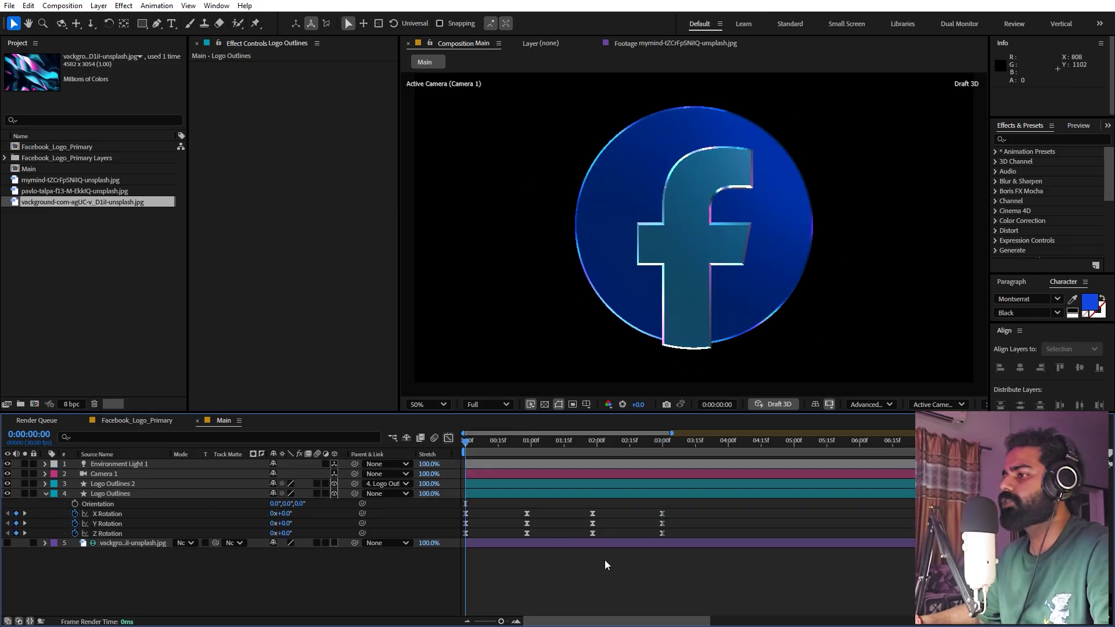
Set Environment Light 1's Intensity to 328% and play a preview of the logo animation.
left_click(117, 462)
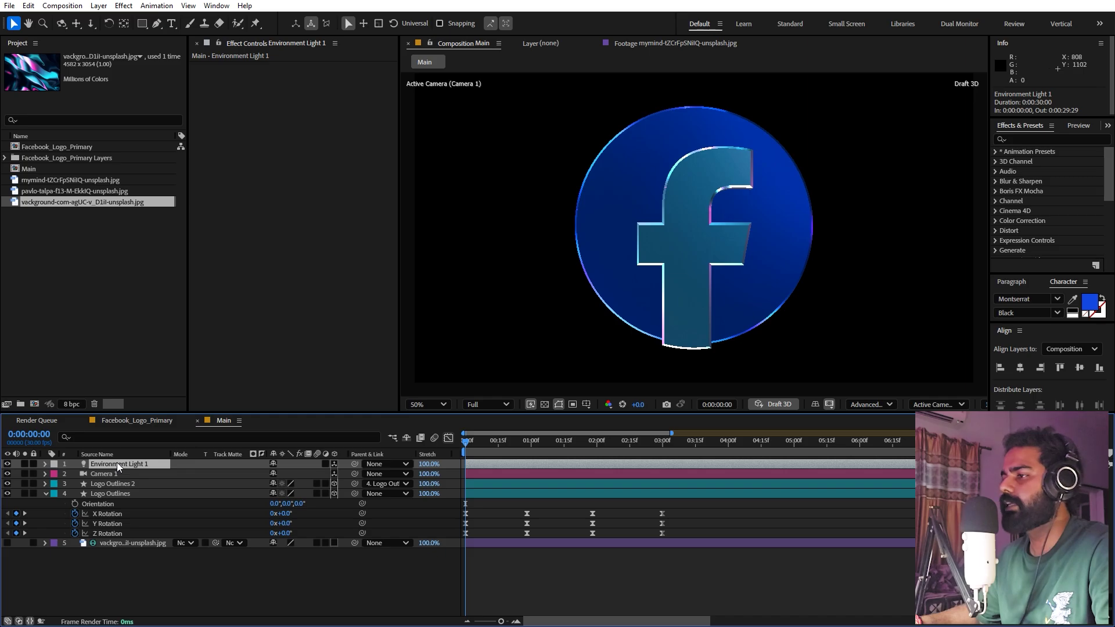
key("a")
key("a")
left_click_drag(276, 494, 321, 491)
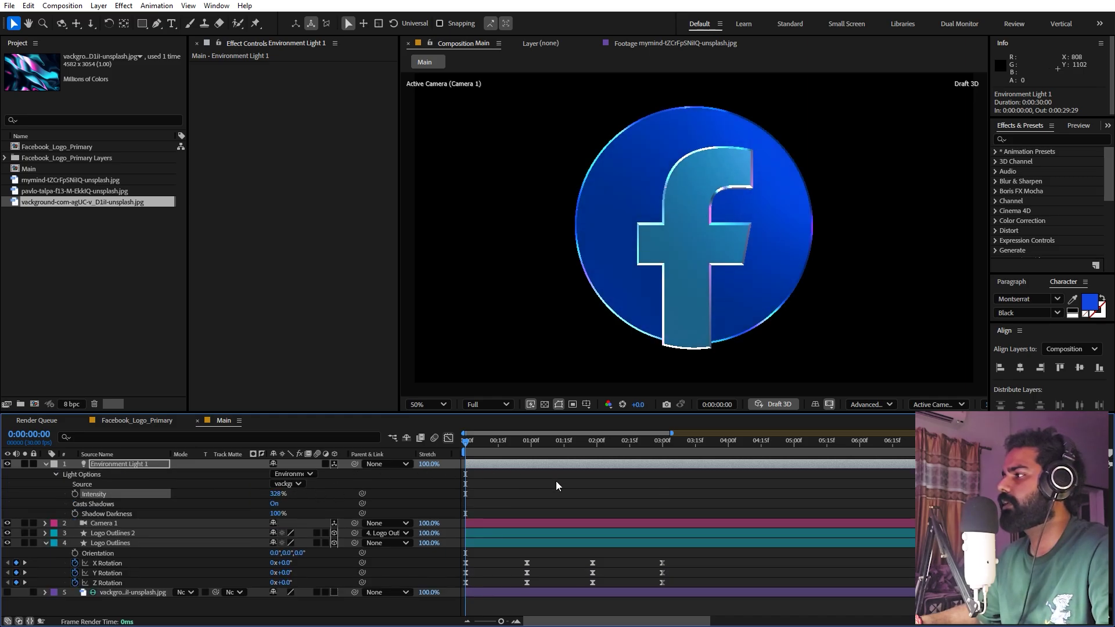
left_click(576, 502)
key("space")
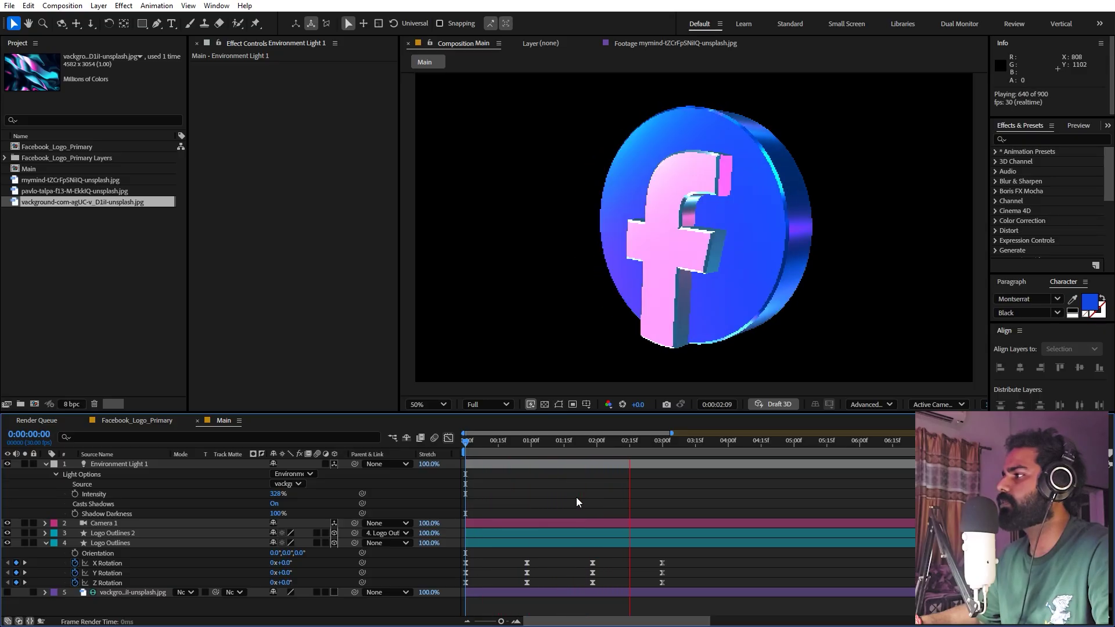
key("space")
Stretch the Logo Outlines rotation keyframes proportionally so the last ones land at about 4.5 seconds, and check the slower motion.
left_click_drag(682, 562, 470, 584)
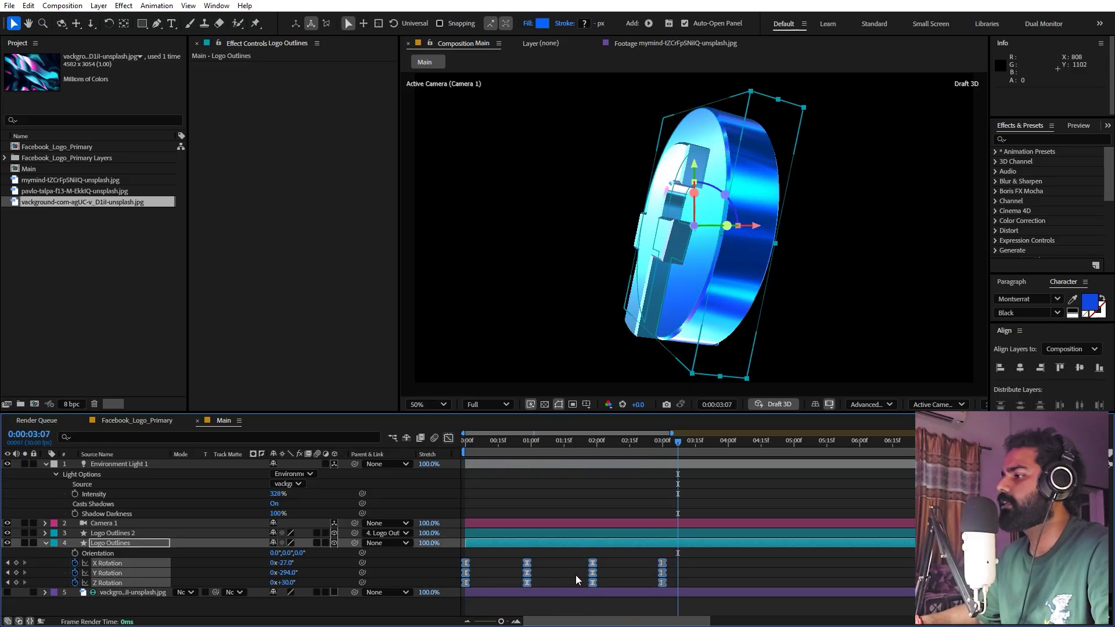
left_click_drag(664, 562, 766, 559)
left_click_drag(673, 445, 582, 465)
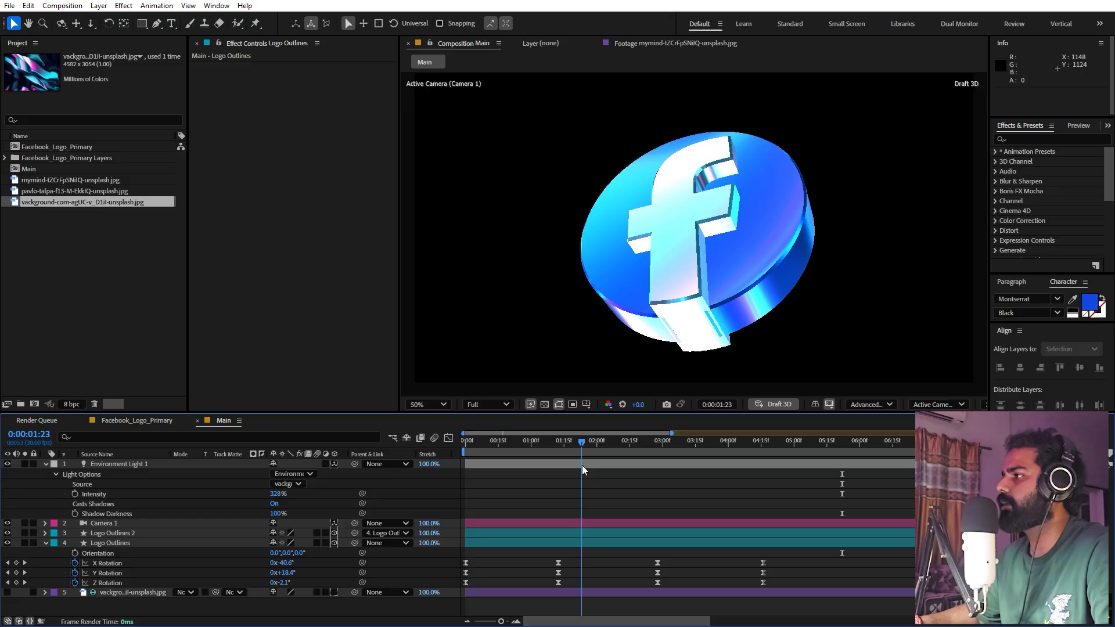
Turn off Draft 3D, check the full-quality render at 0:00:02:13, and collapse all layer properties.
left_click(783, 406)
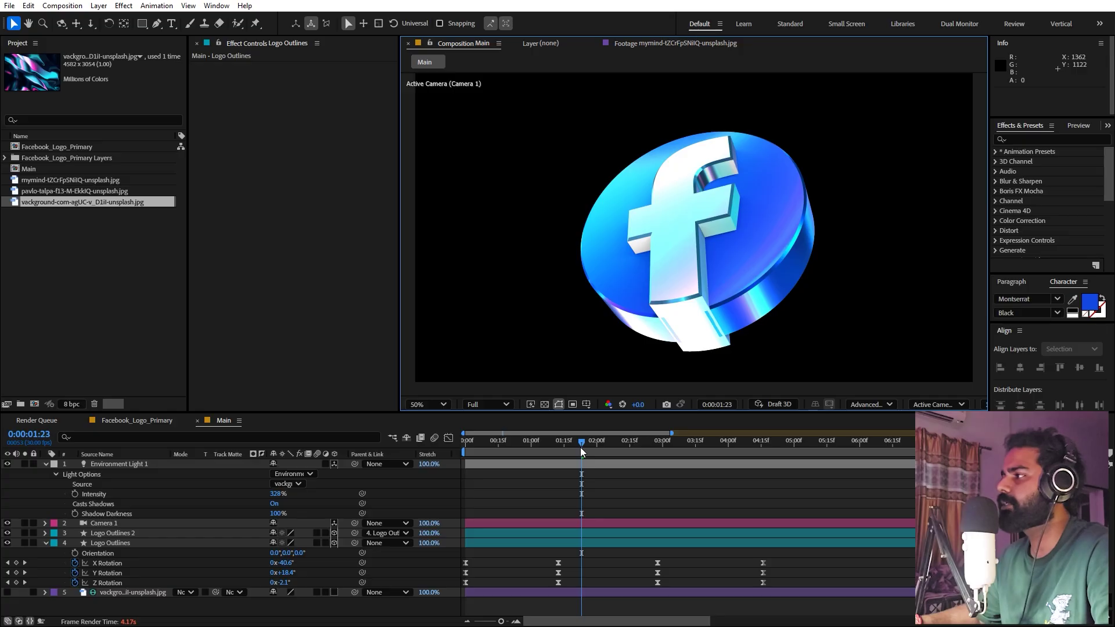
left_click_drag(580, 446, 629, 445)
key("ctrl+a")
key("u")
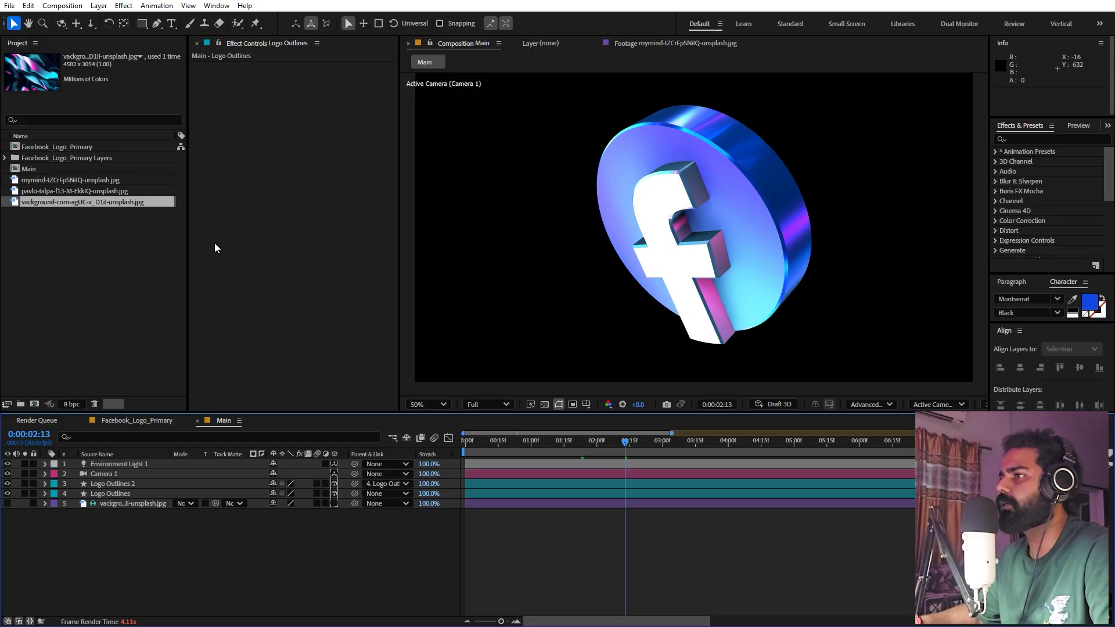
Add pavlo-talpa-f13-M-EkkIQ-unsplash.jpg below the other layers, make it Environment Light 1's Source, and check the lighting at earlier frames.
left_click(106, 194)
left_click_drag(69, 195, 109, 545)
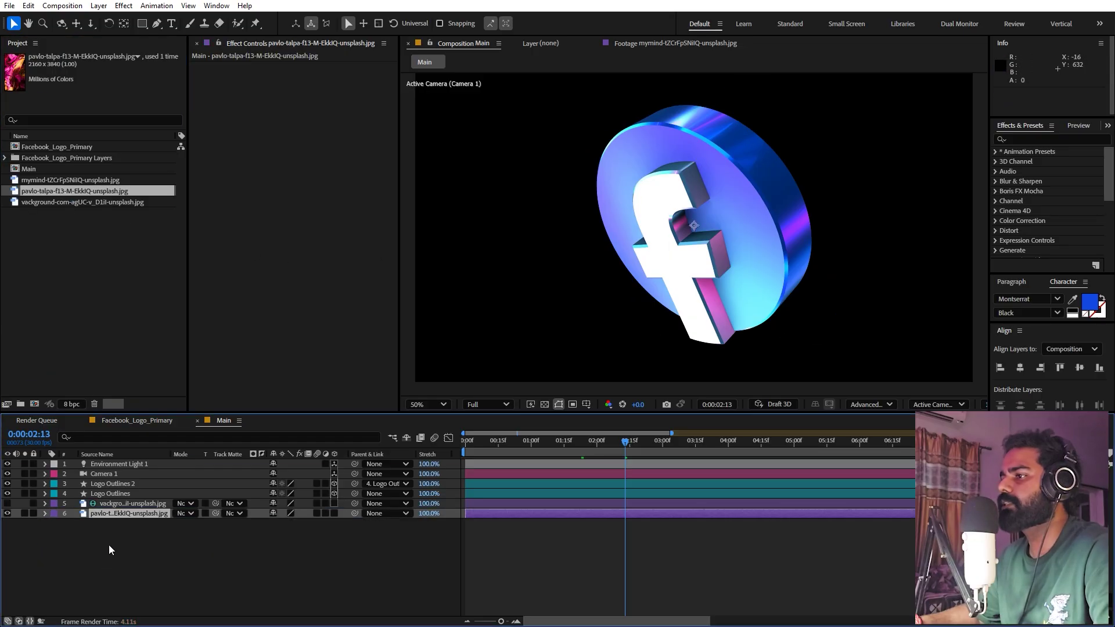
left_click(45, 464)
left_click(288, 493)
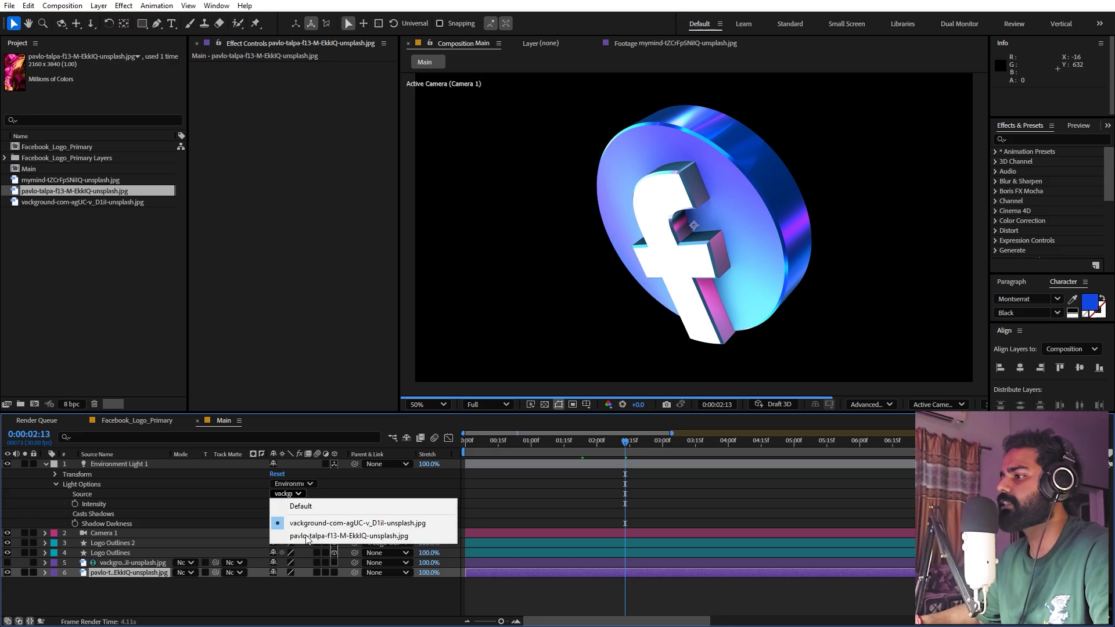
left_click(306, 536)
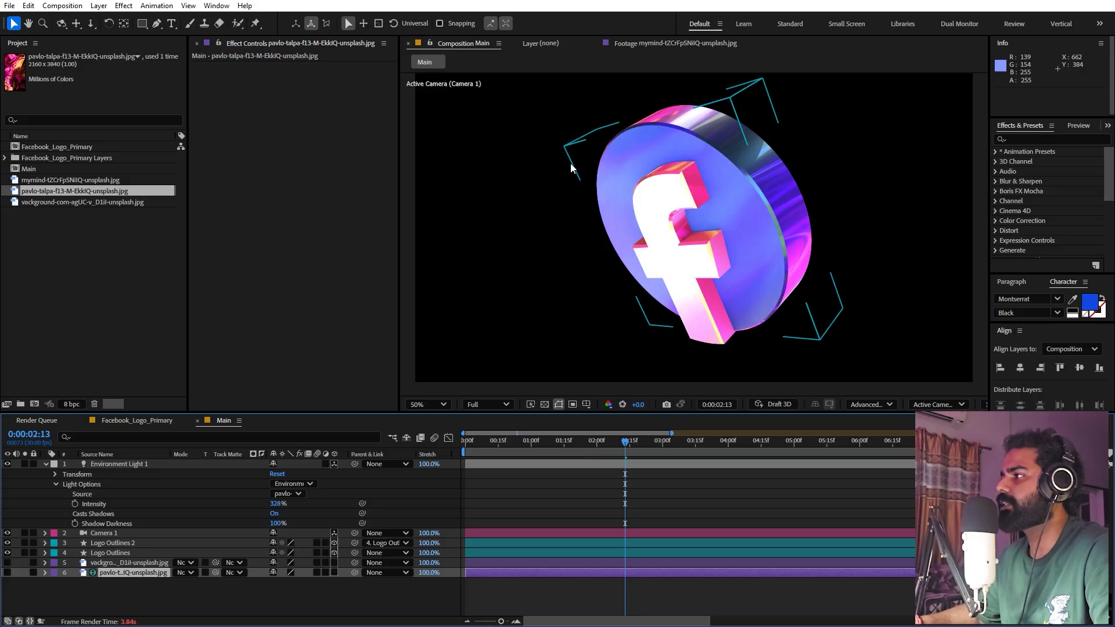
left_click(537, 442)
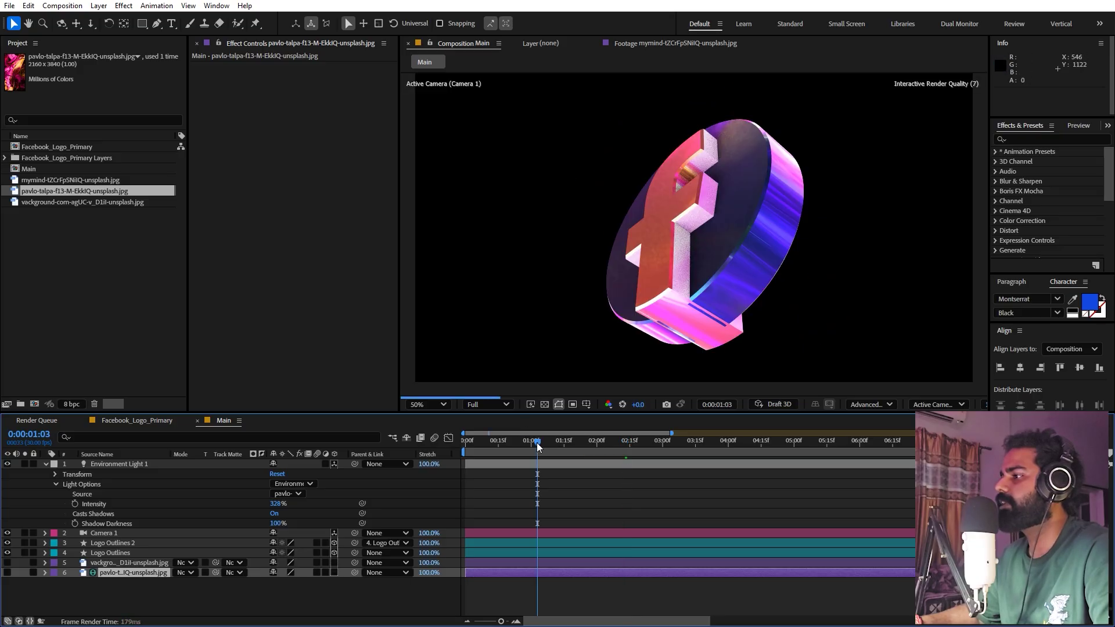
left_click_drag(537, 446, 474, 452)
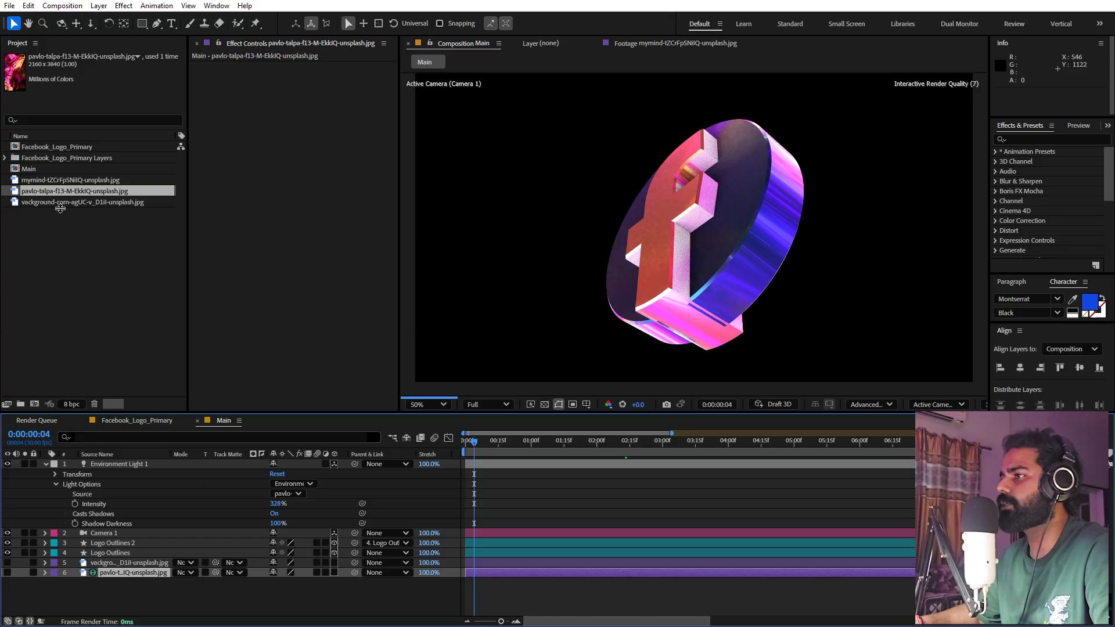
Switch Environment Light 1's Source back to vackground-com-agUC-v_D1iI-unsplash.jpg and check the frame at 0:00:00:24.
left_click(50, 180)
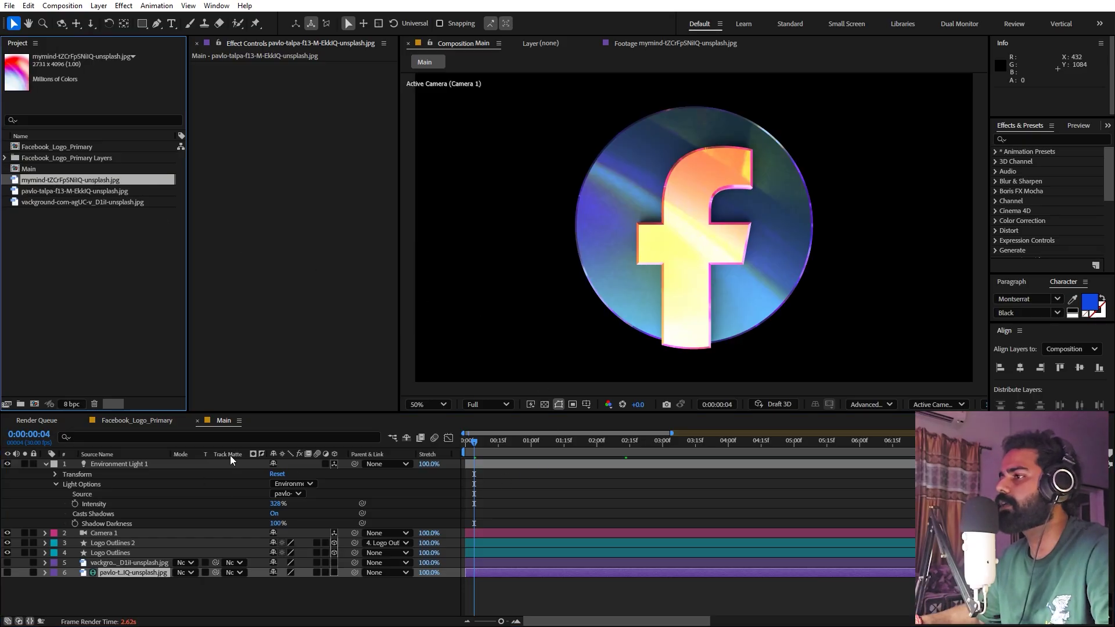
left_click(286, 495)
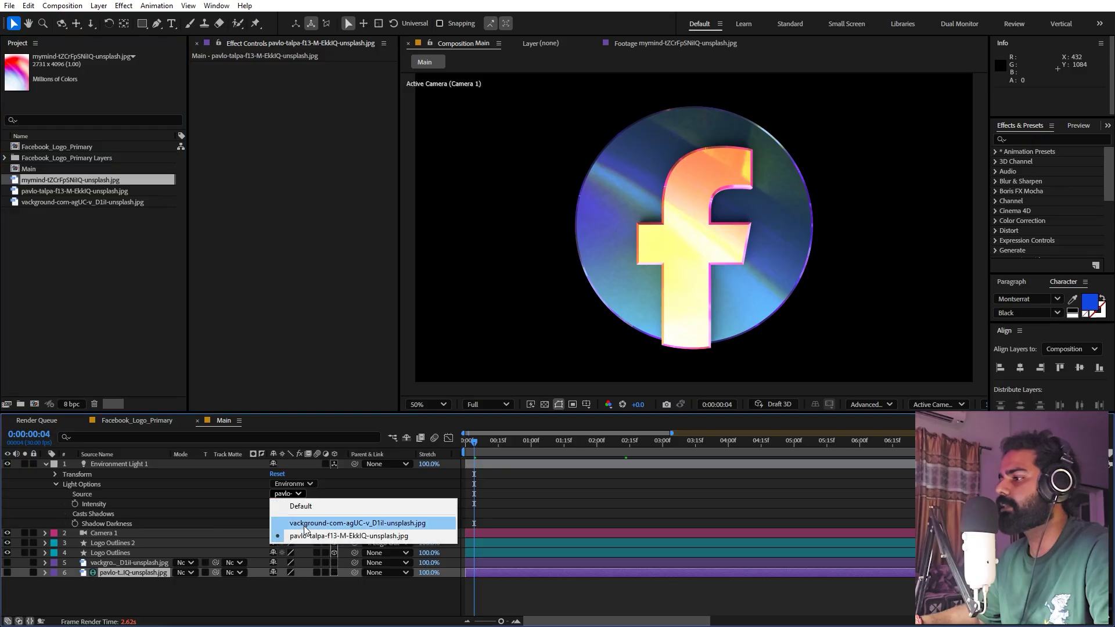
left_click(309, 523)
left_click(517, 447)
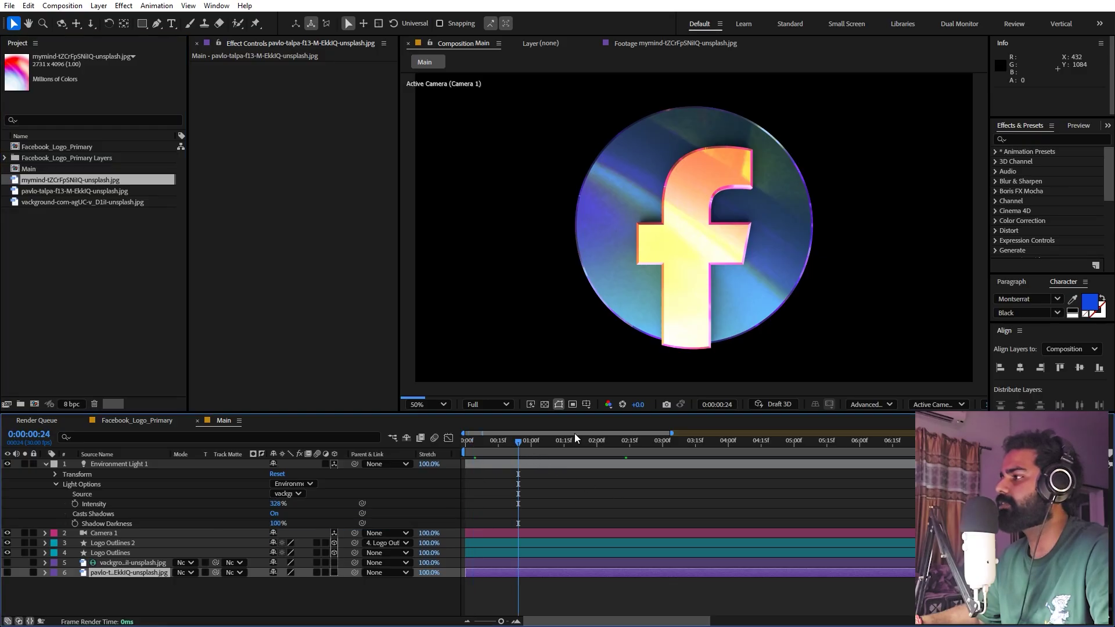
Reduce Environment Light 1's Intensity so the logo is less overexposed, and collapse the light's properties.
left_click(44, 465)
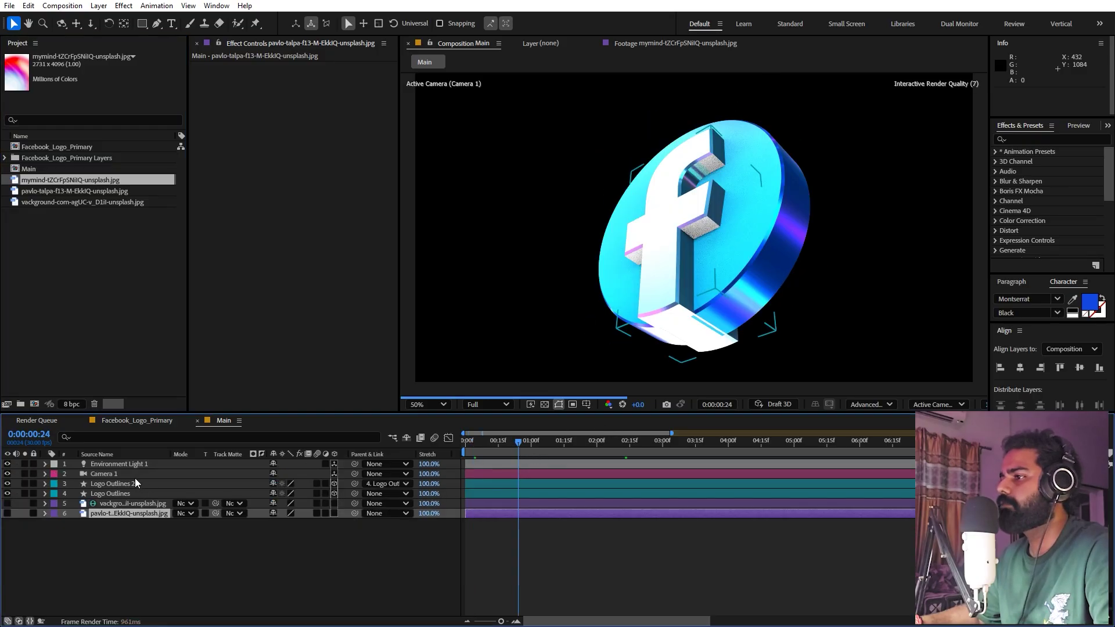
left_click(99, 463)
key("u")
key("u")
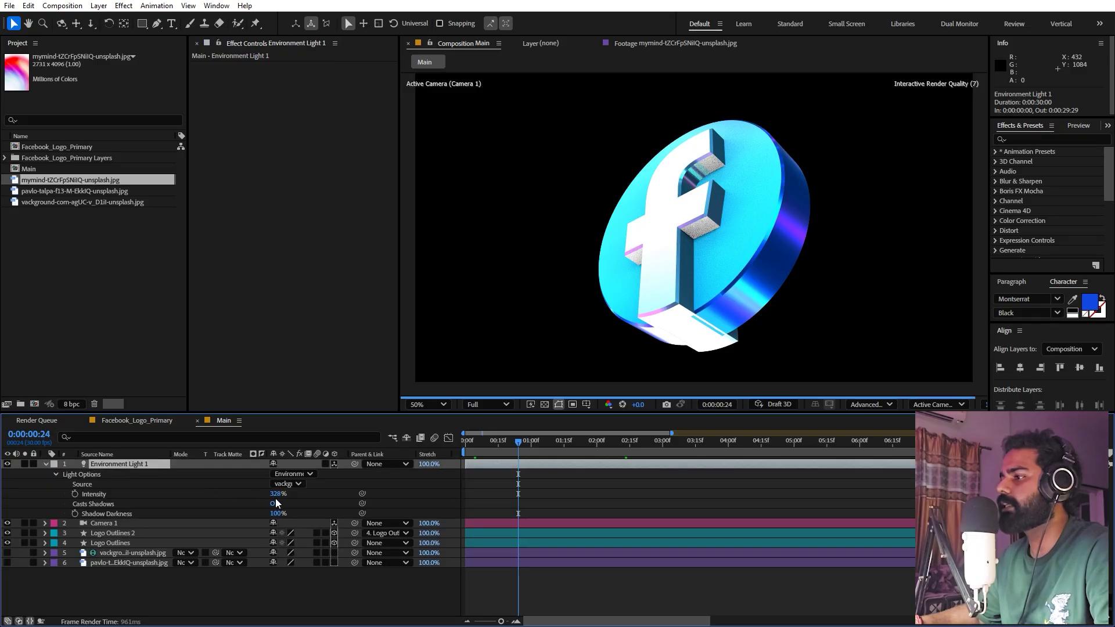
left_click_drag(273, 495, 187, 510)
left_click(46, 465)
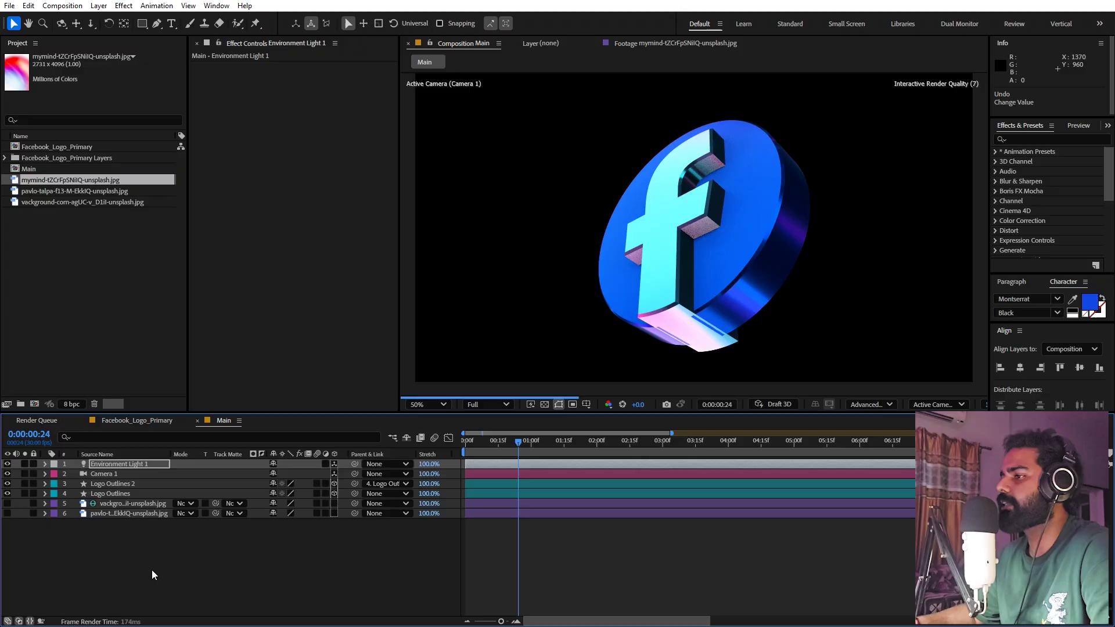
Create a royal blue 1920 × 1080 px solid as the lowest layer of the Main composition.
right_click(151, 569)
mouse_move(255, 434)
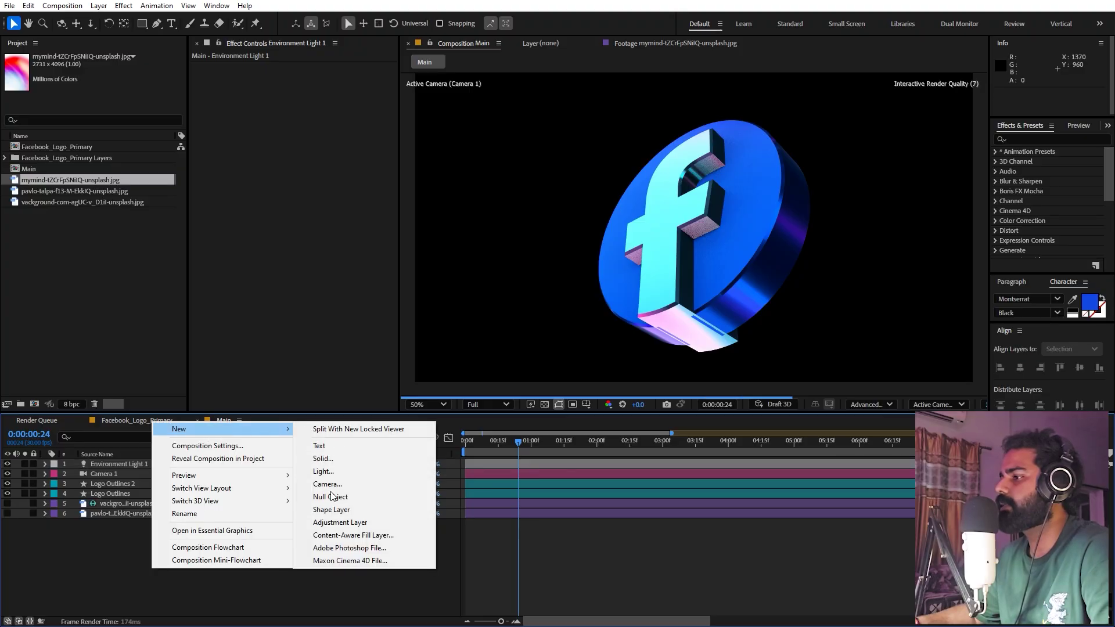
left_click(323, 459)
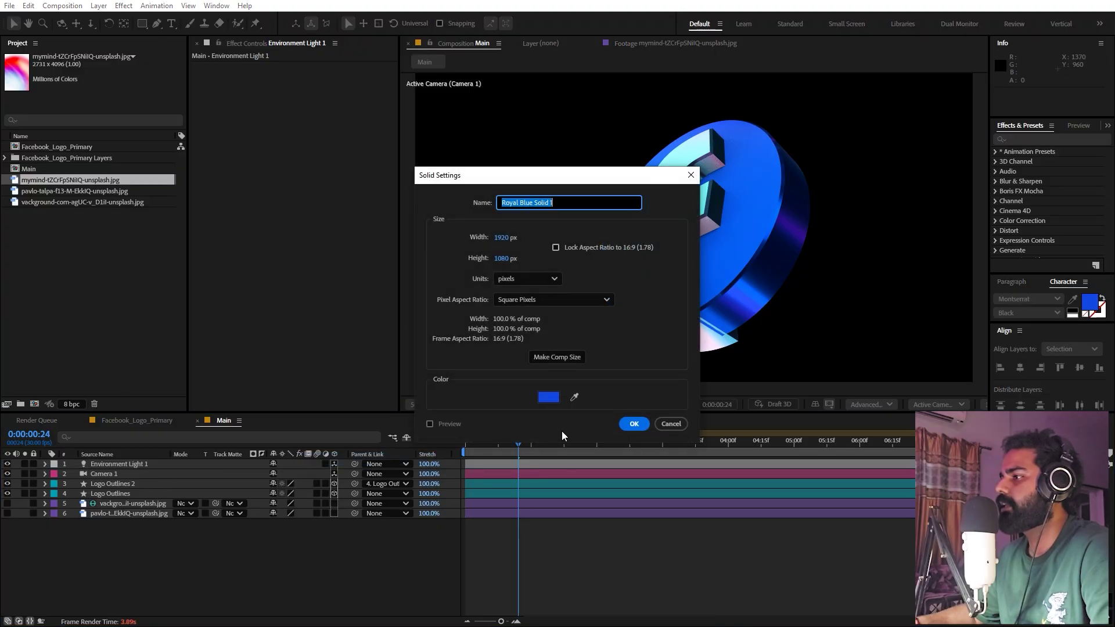
left_click(634, 423)
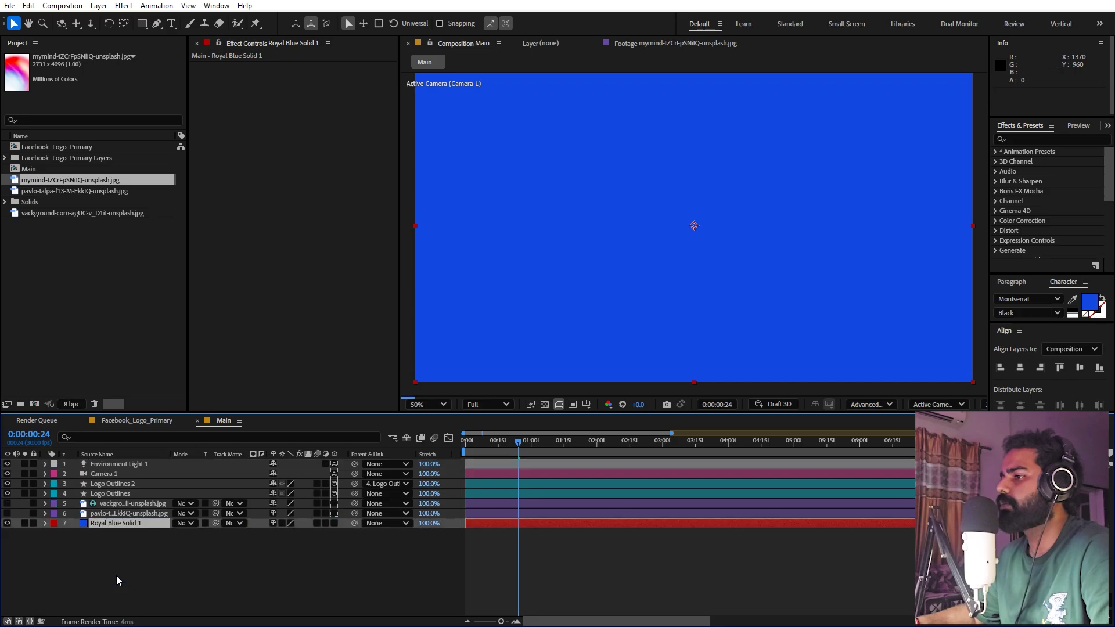
Find the 4-Color Gradient effect and apply it to the Royal Blue Solid 1 layer.
left_click(1035, 138)
type("gradie")
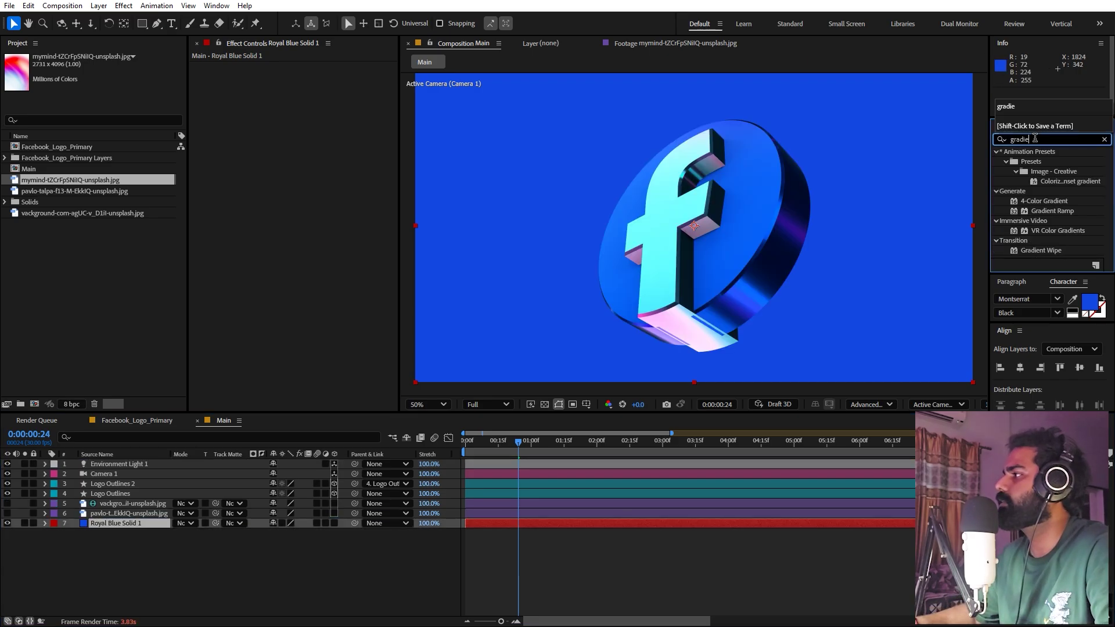
left_click_drag(1049, 200, 114, 527)
Sample the gradient's colors from the logo: light cyan for Color 1, dark navy for Colors 2 and 4, bright blue for Color 3.
left_click(324, 96)
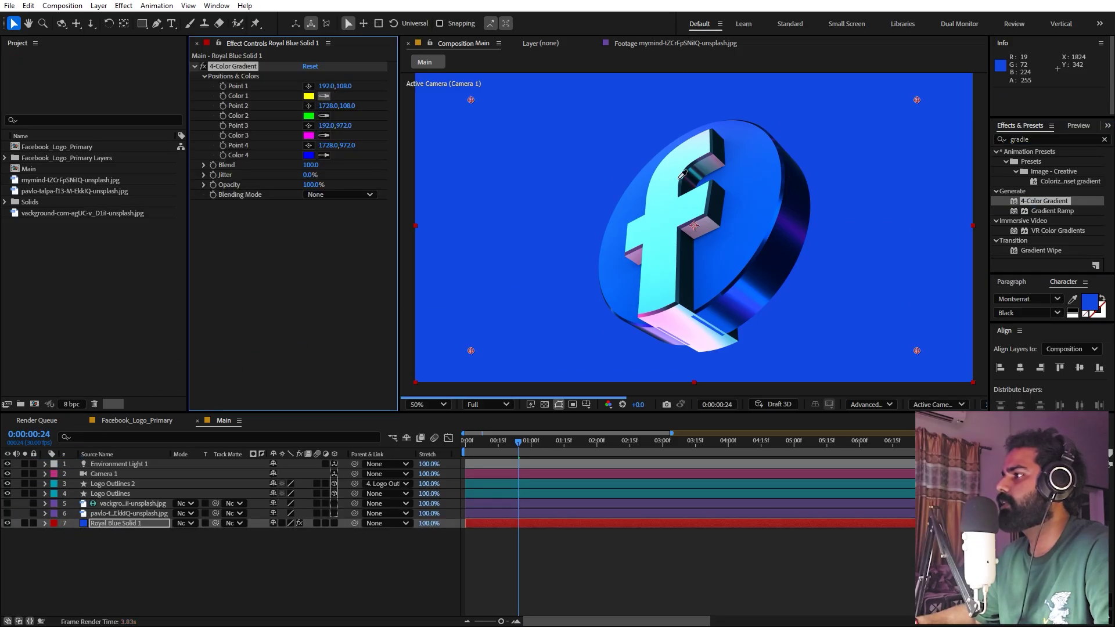
left_click(678, 151)
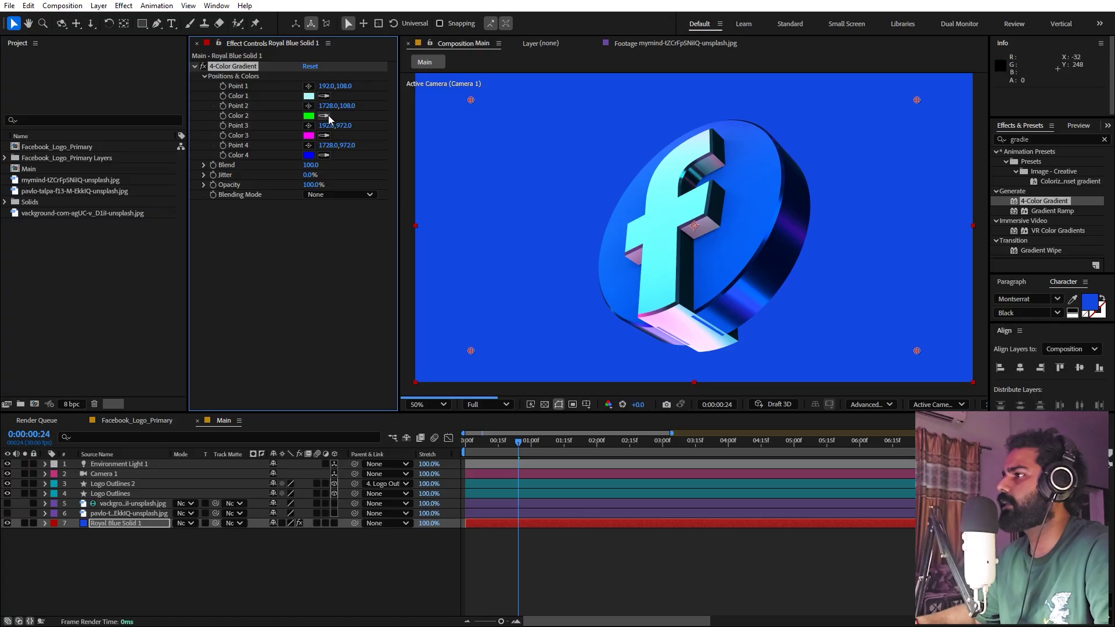
left_click(324, 115)
left_click(589, 194)
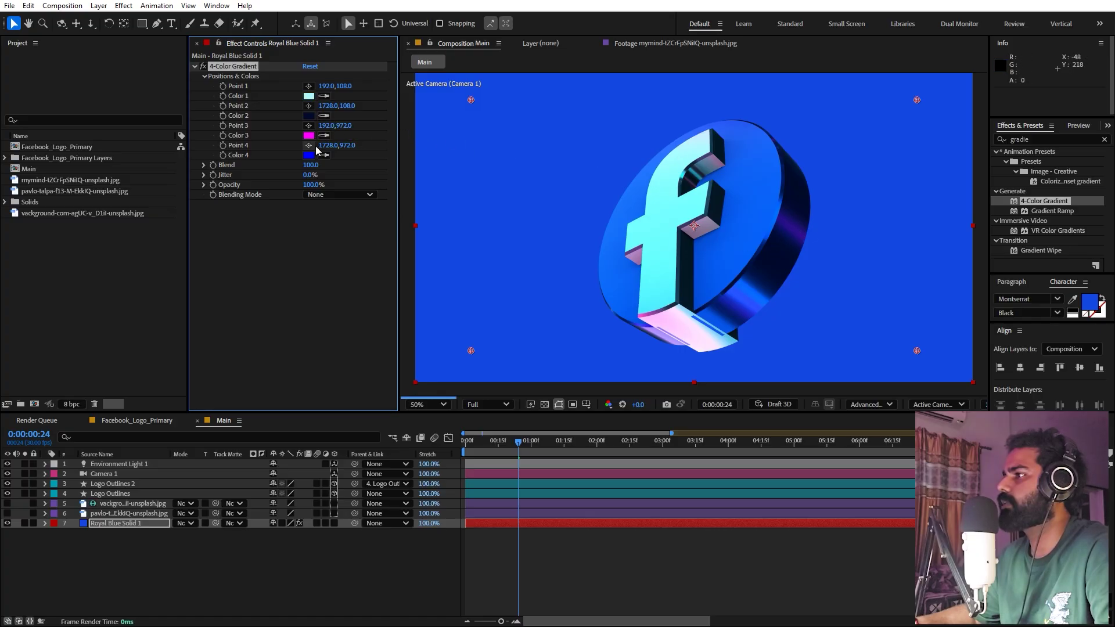
left_click(324, 136)
left_click(587, 171)
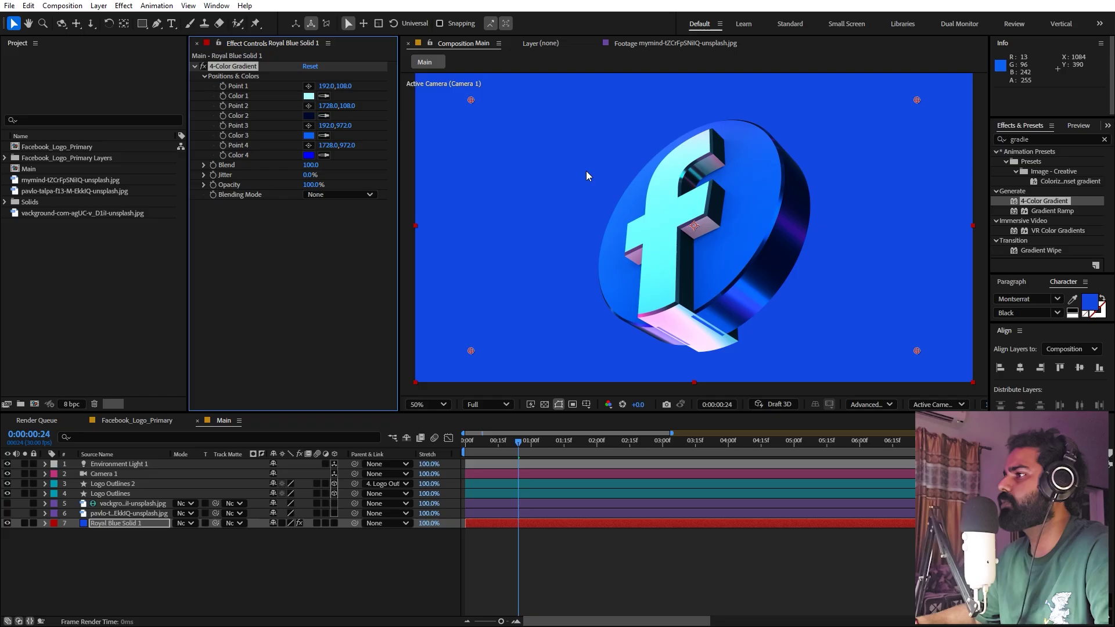
left_click(619, 277)
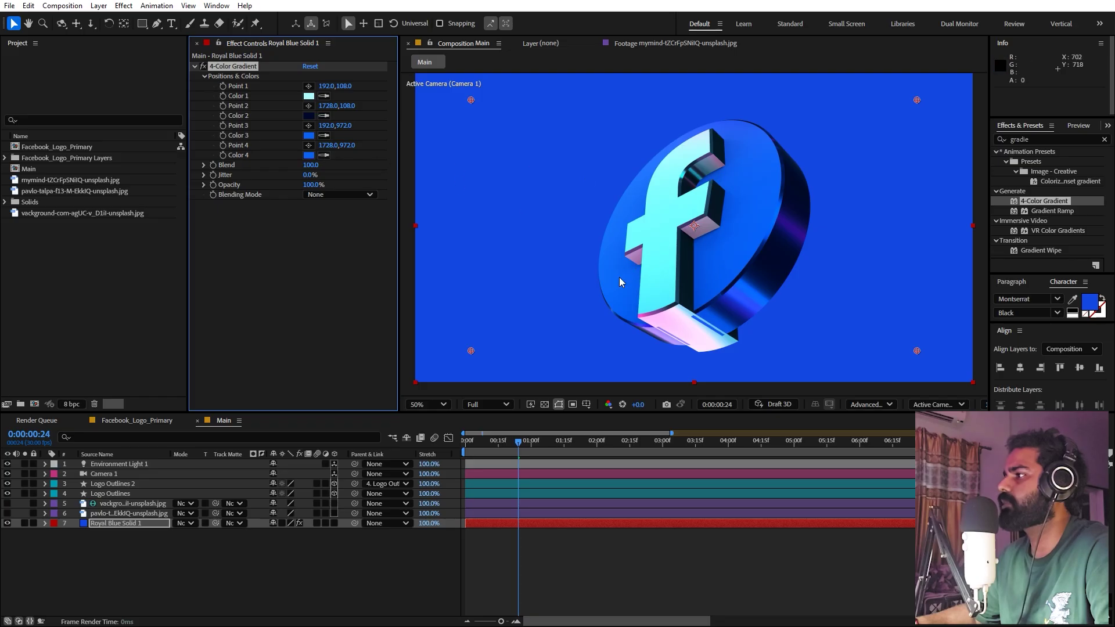
left_click(549, 559)
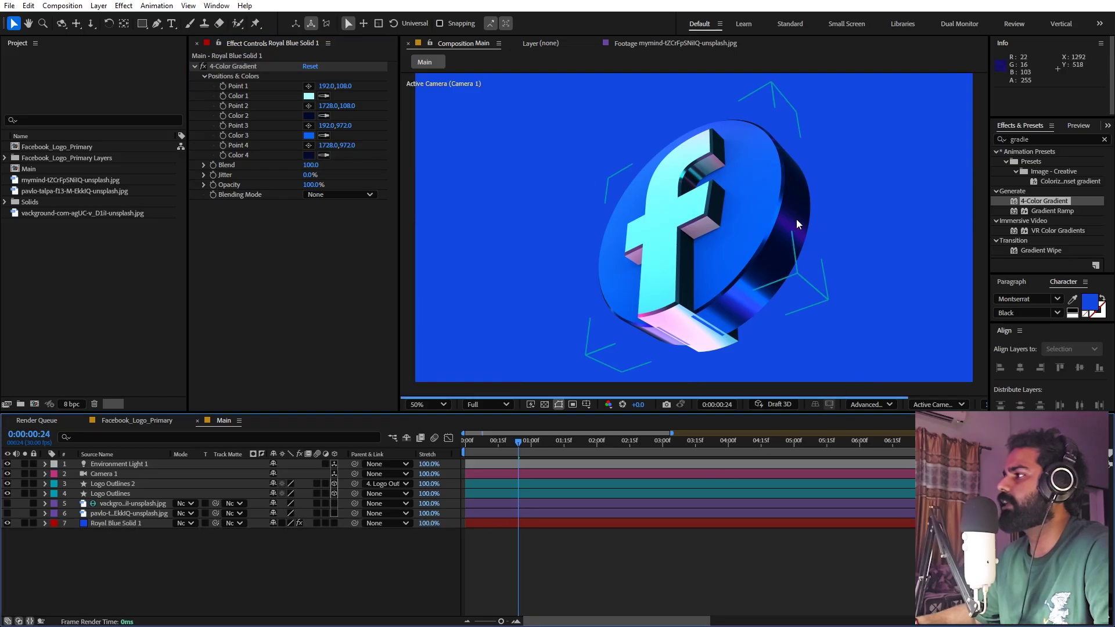
key("comma")
key("period")
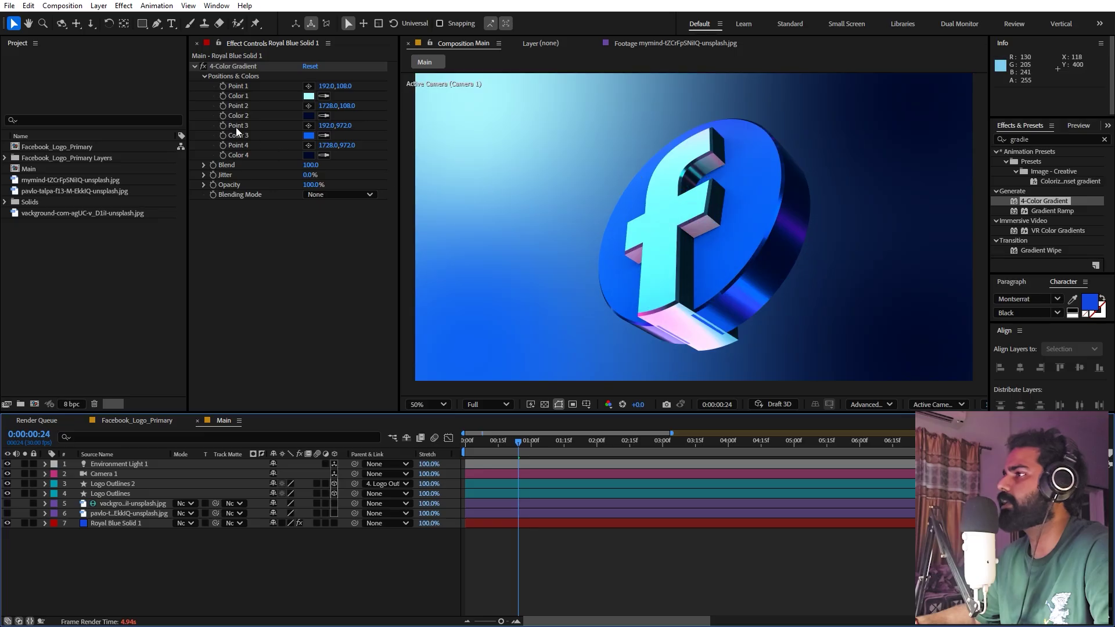
Move gradient Point 1 to about 860, -452, Point 3 to 2072, -112 and Point 2 to 20, 1072, and check the frame at 0:00:01:00.
left_click(239, 65)
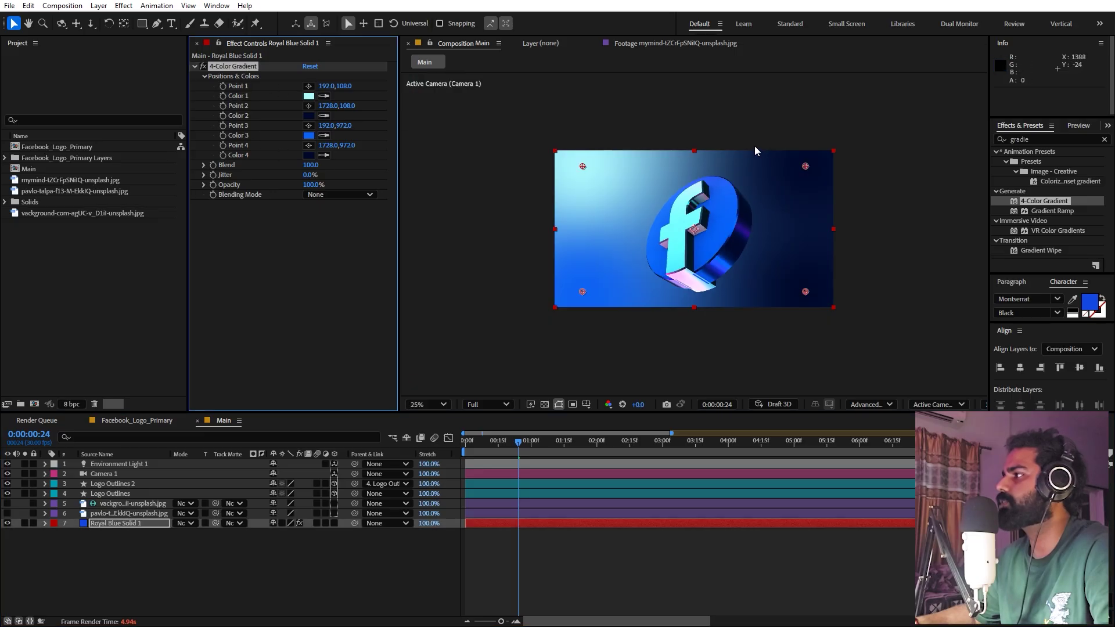
key("comma")
left_click_drag(584, 167, 683, 89)
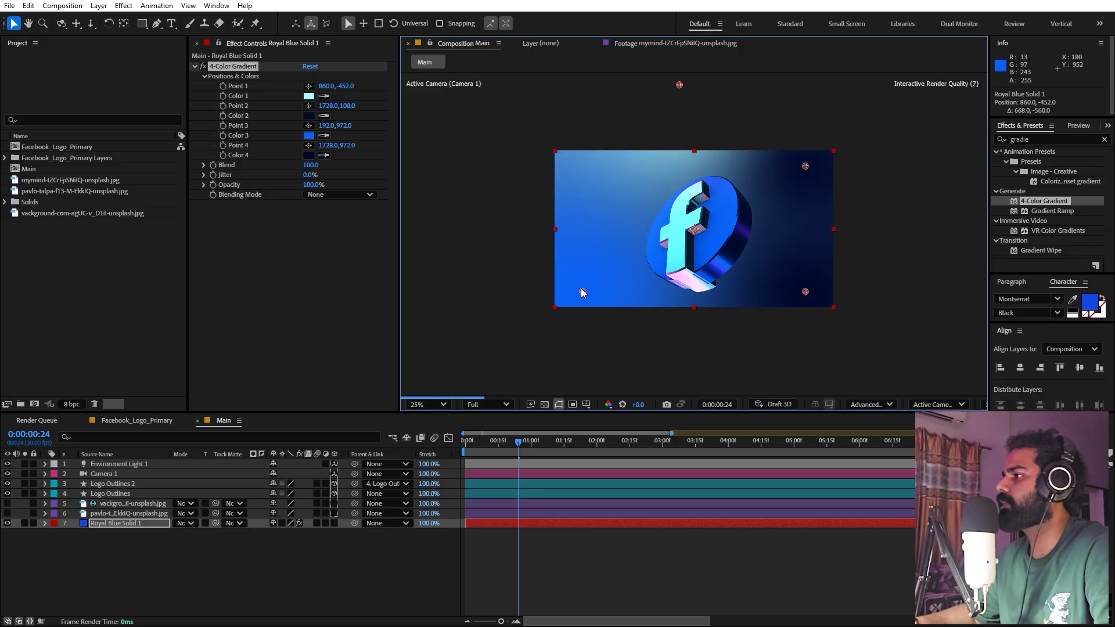
left_click_drag(582, 290, 856, 134)
left_click_drag(806, 167, 557, 307)
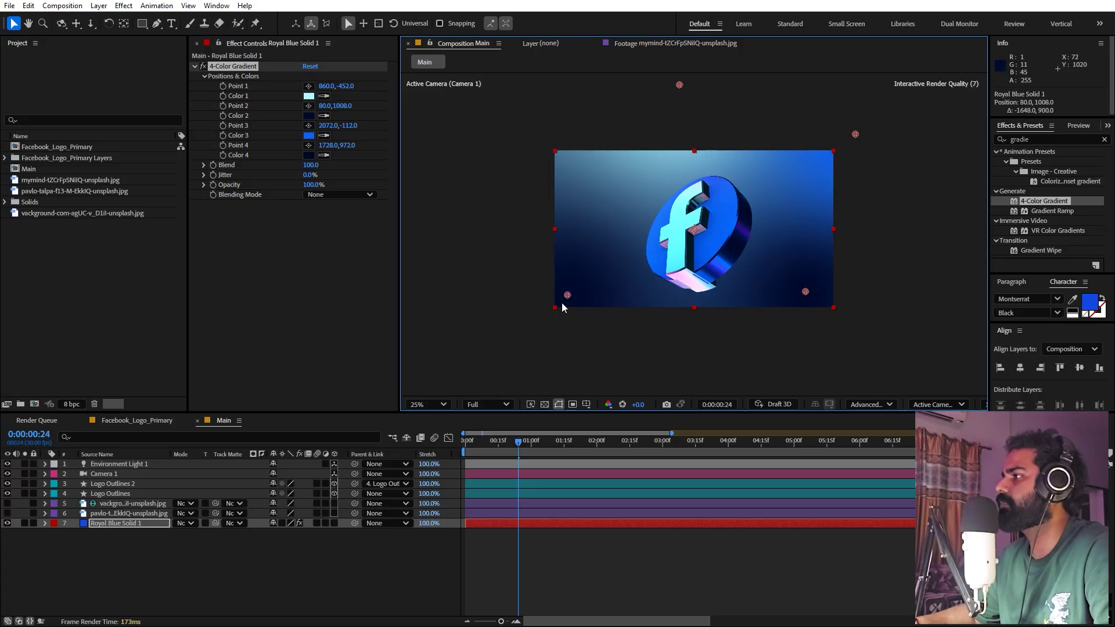
key(".")
key("F2")
left_click_drag(517, 442, 531, 441)
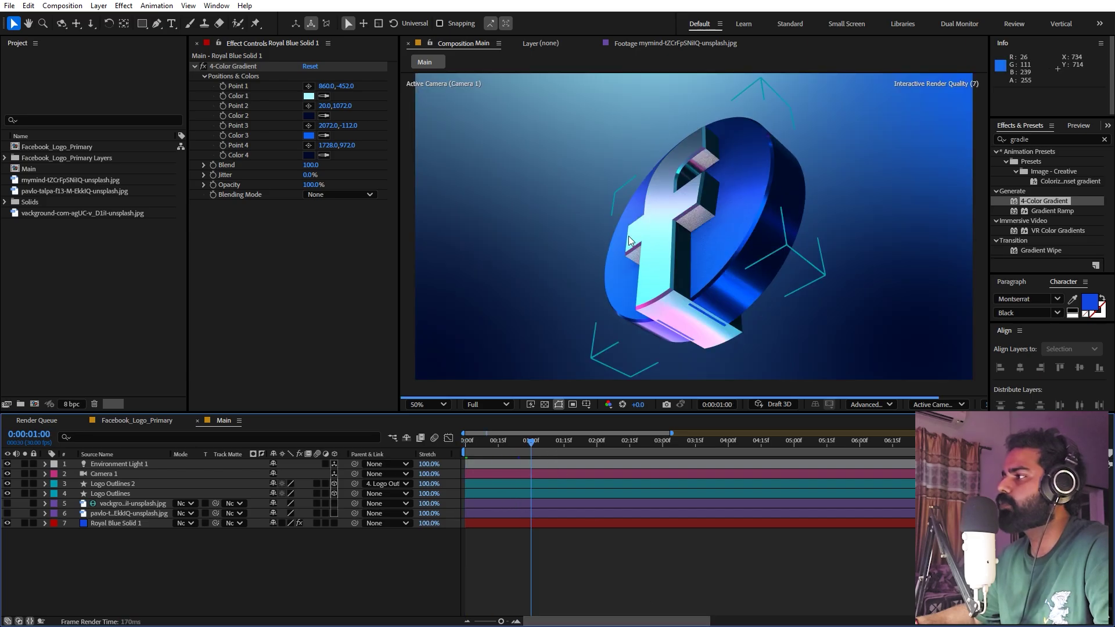
Keyframe Environment Light 1's X and Y Rotation at 0:00:00:00, and set them to 303° and 1x+28° at 0:00:01:24.
left_click(103, 465)
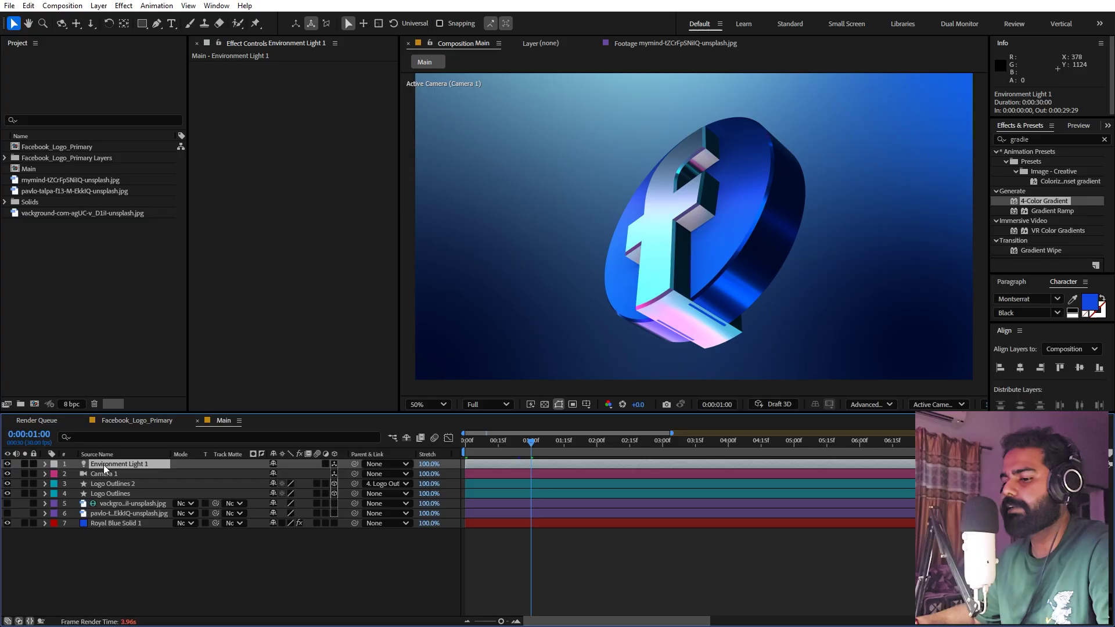
key("r")
left_click(75, 474)
left_click(75, 484)
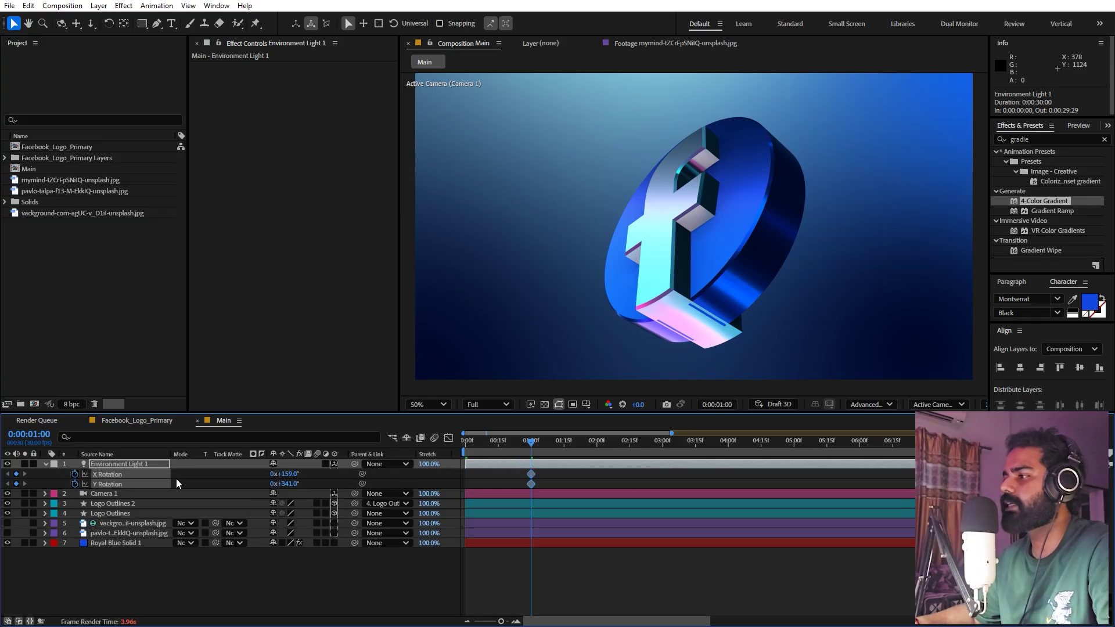
left_click_drag(525, 473, 583, 449)
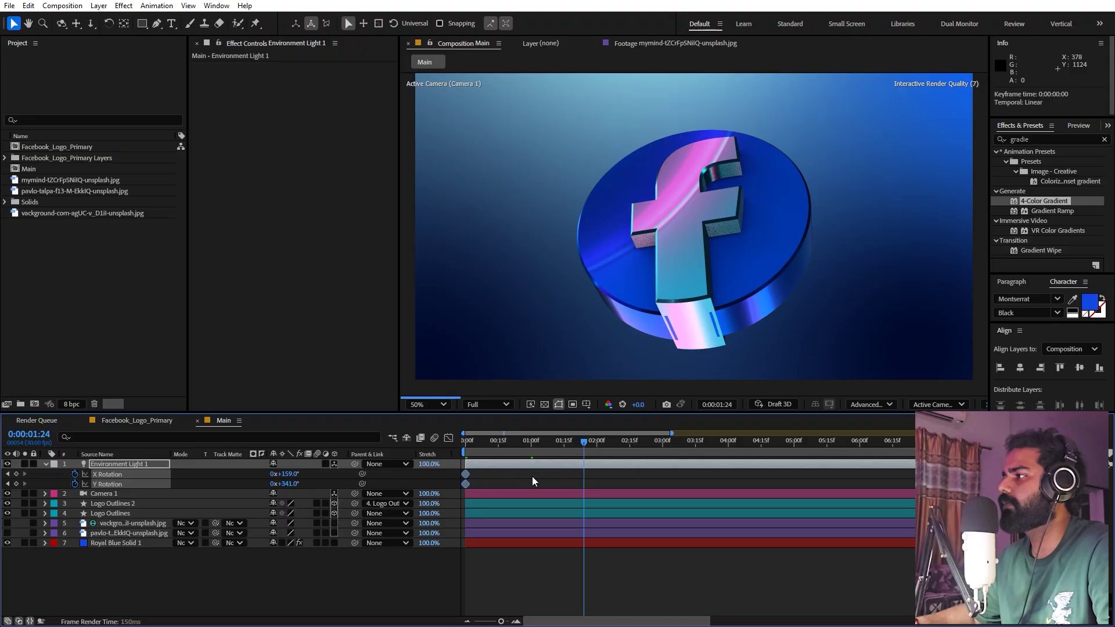
left_click_drag(294, 477, 317, 480)
left_click(300, 479)
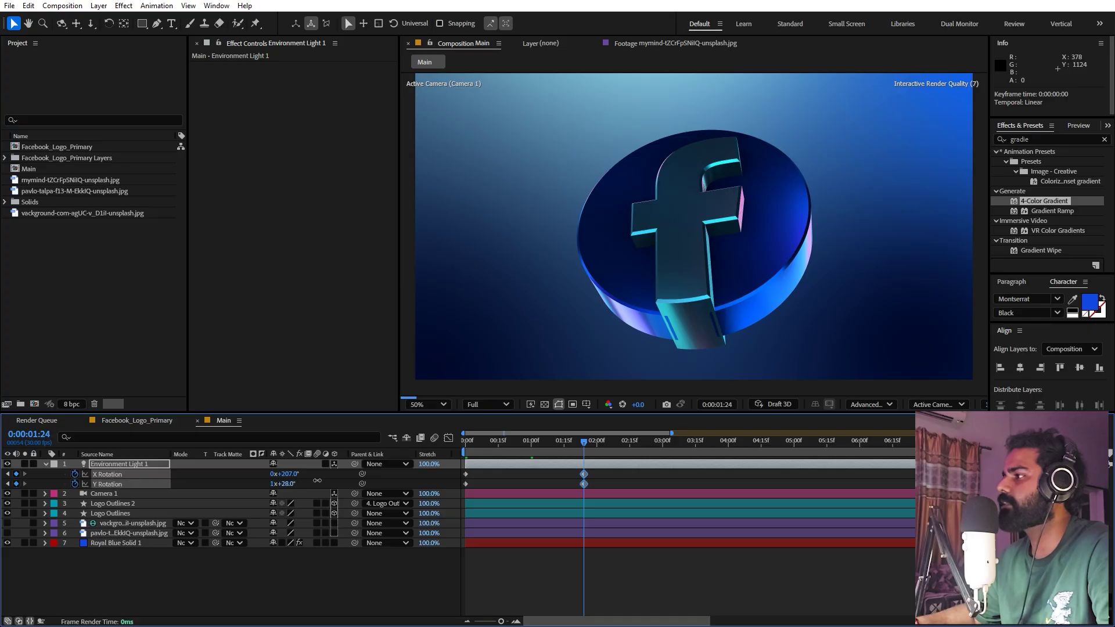
Play the animation from the start to check the moving light reflections, and return to the first frame.
left_click(691, 457)
key("space")
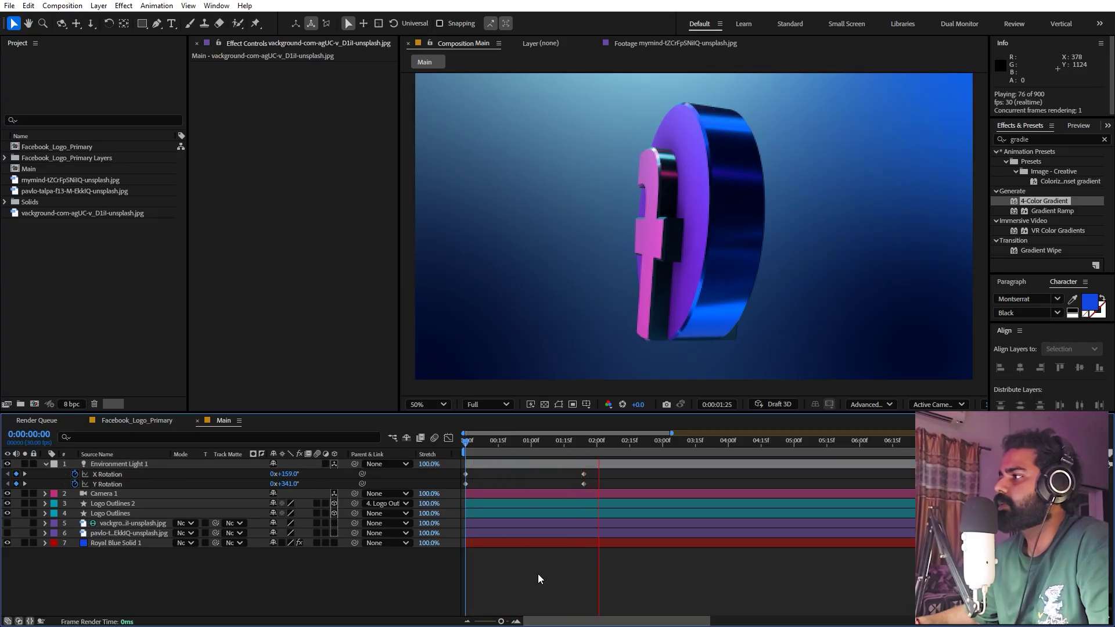
key("space")
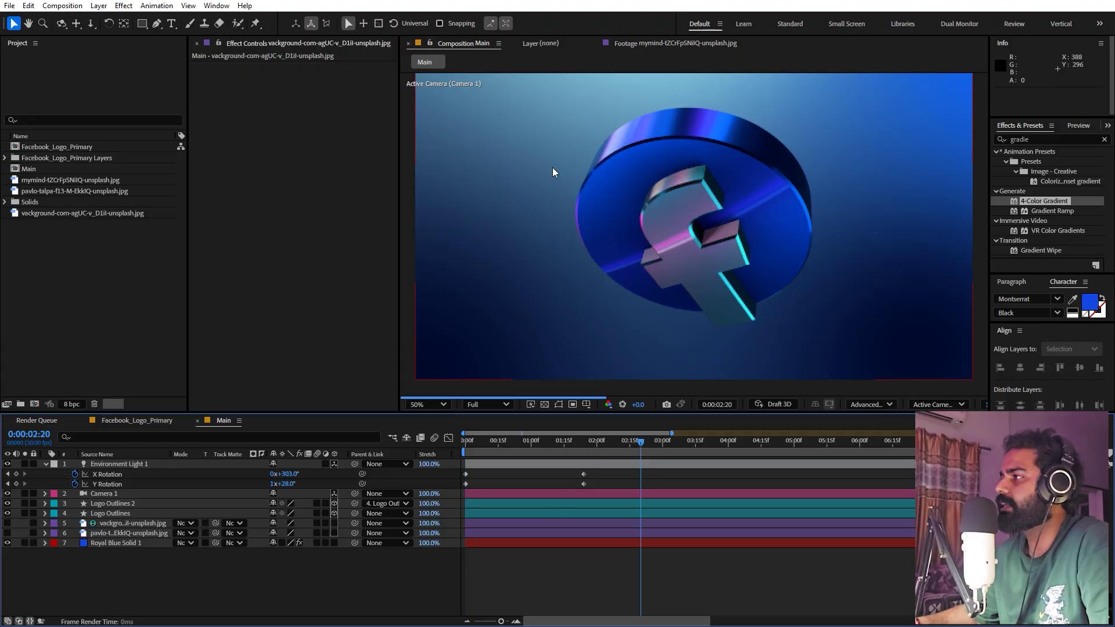
key("Home")
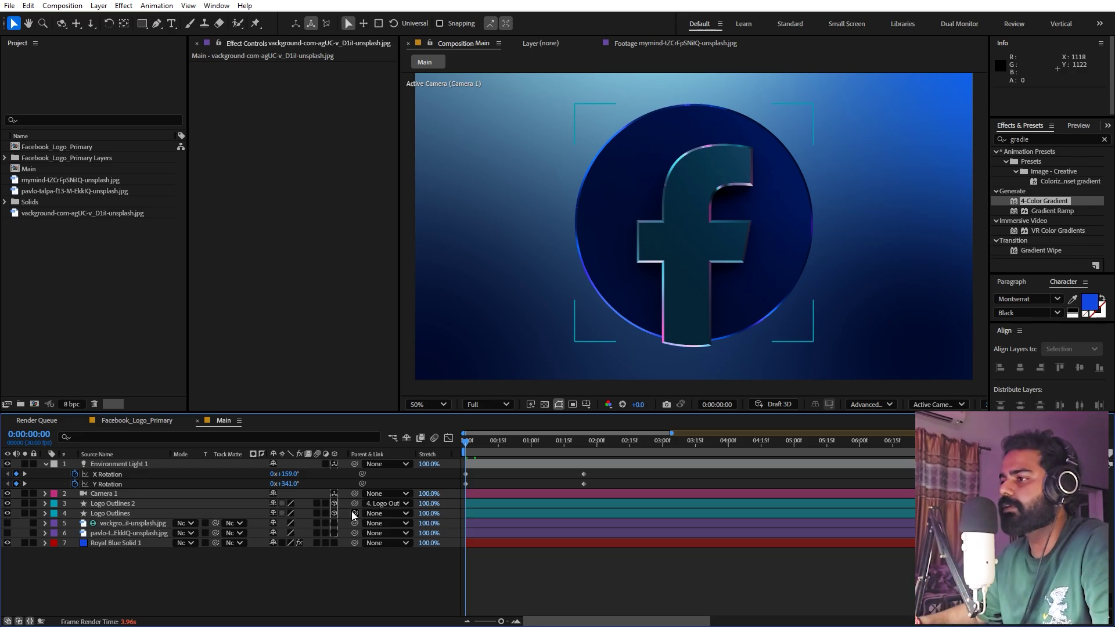
left_click(129, 564)
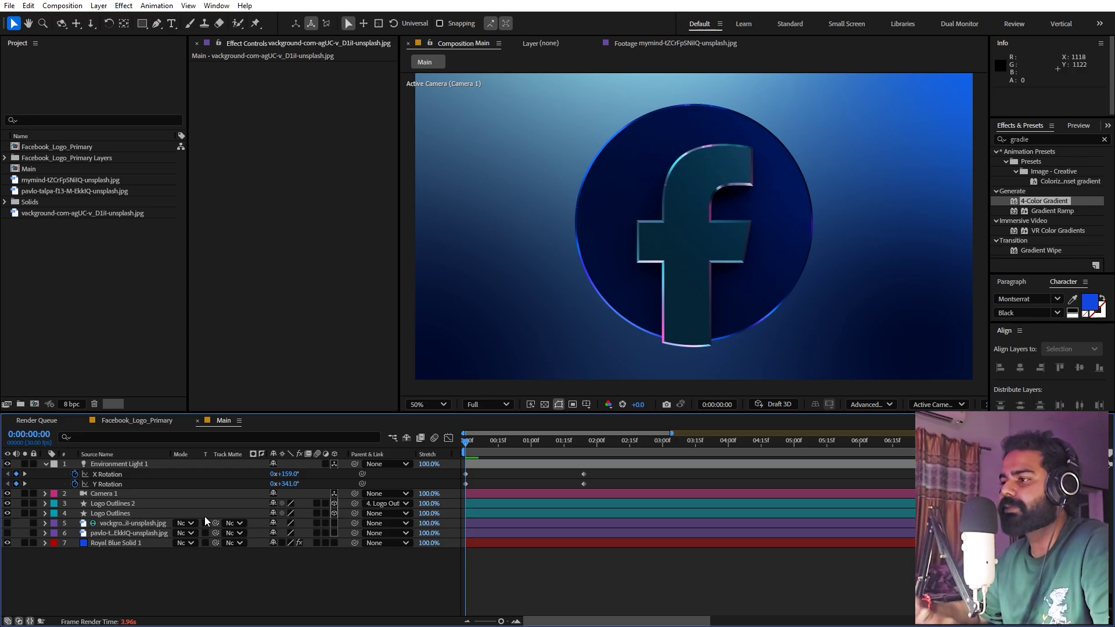